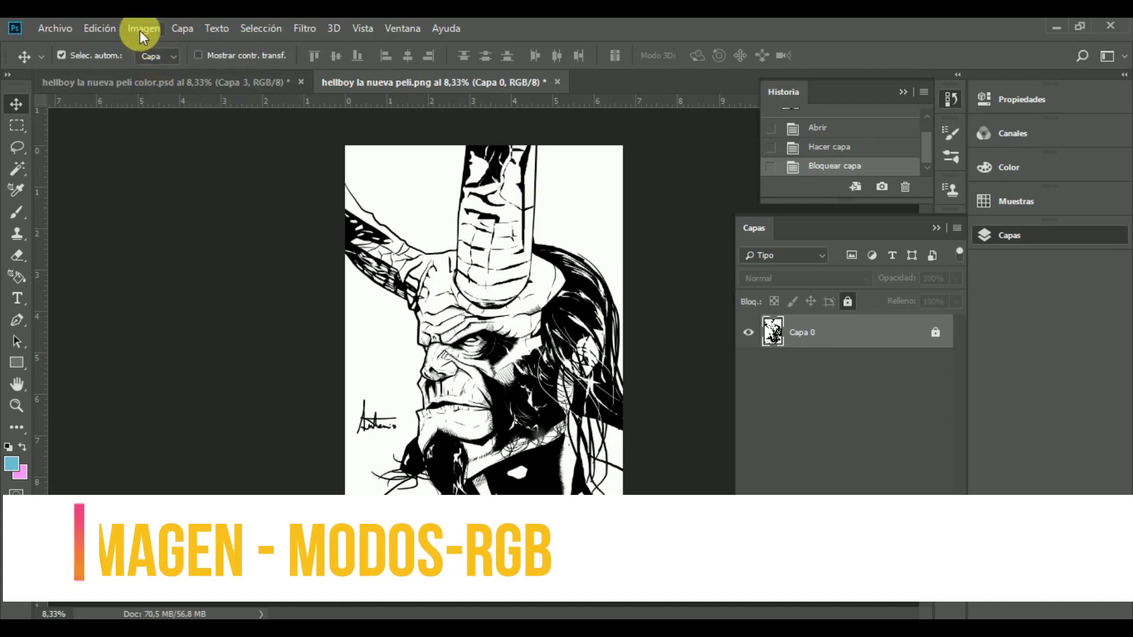
Check that the image's colour mode is set to Color RGB and unlock the Capa 0 layer
left_click(141, 29)
mouse_move(178, 44)
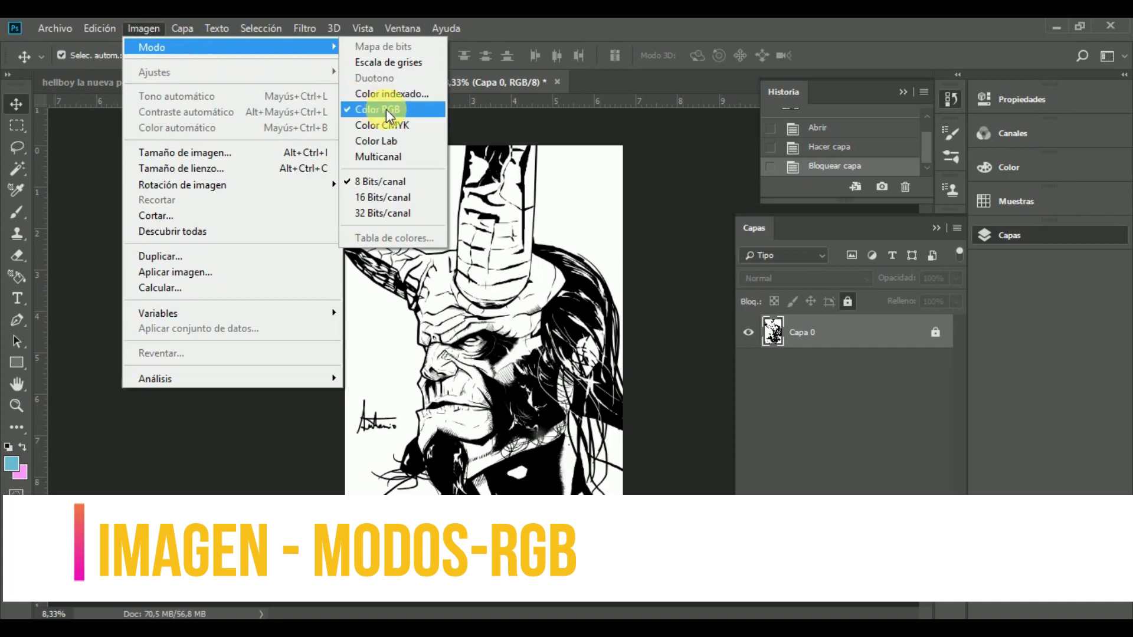
left_click(658, 145)
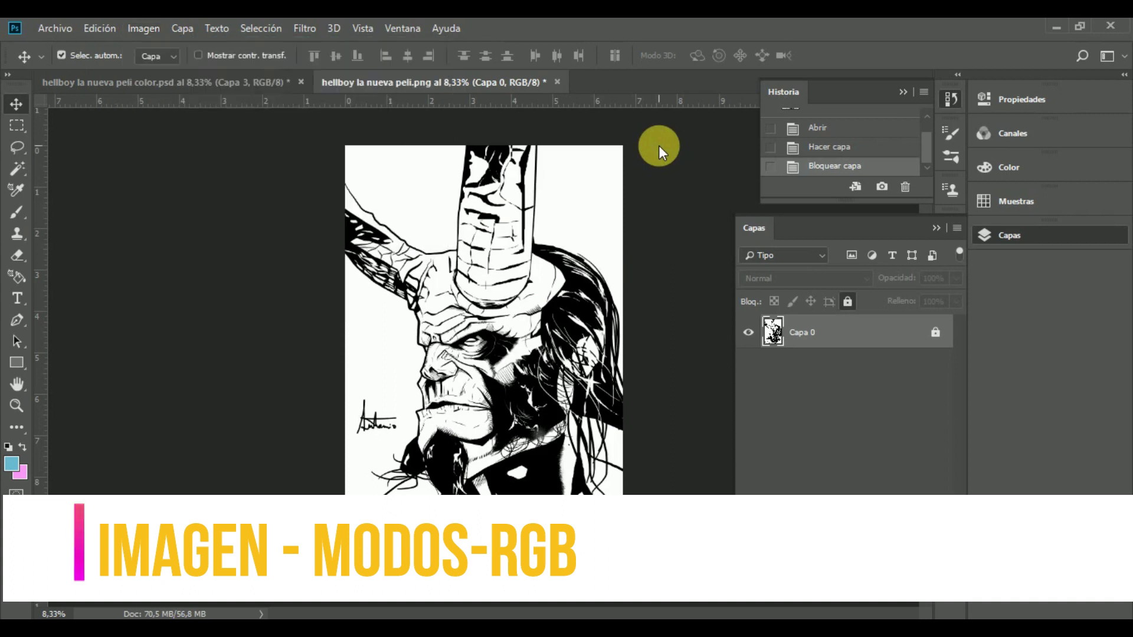
left_click(935, 333)
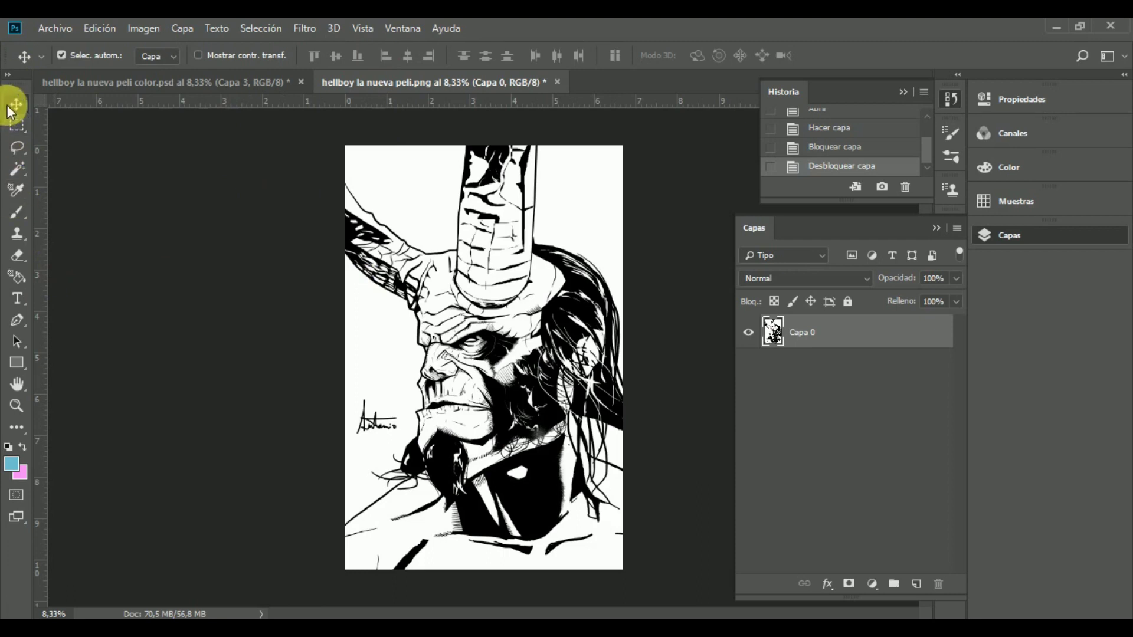
Try erasing the white background between the two horns with the Magic Eraser at tolerance 32, and undo the erasure
left_click(17, 169)
left_click(18, 169)
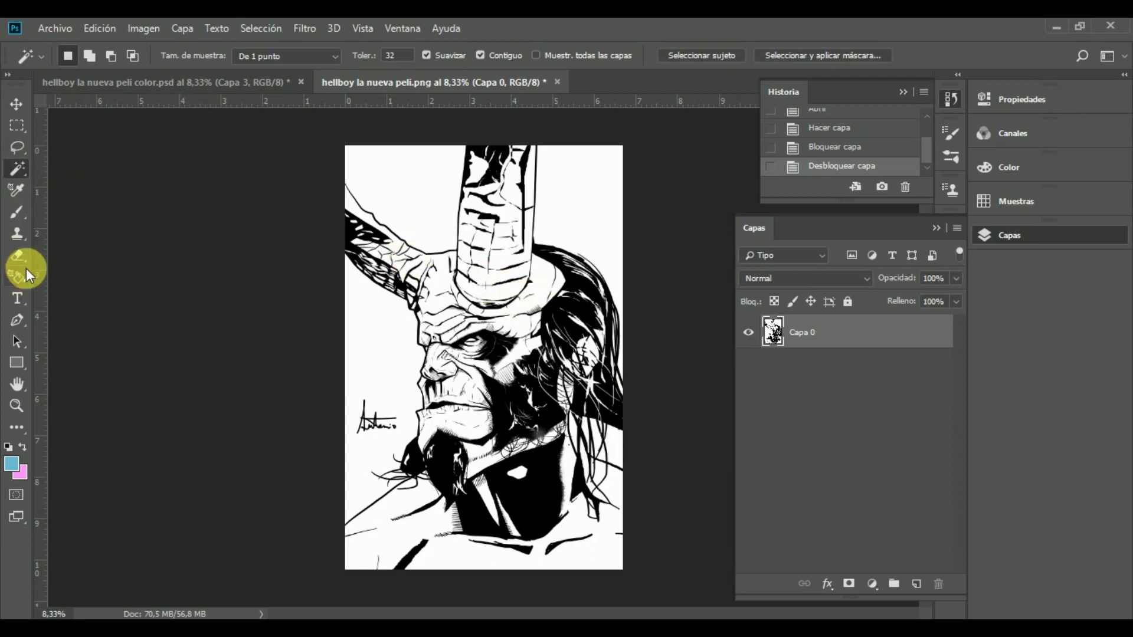
left_click_drag(24, 264, 68, 286)
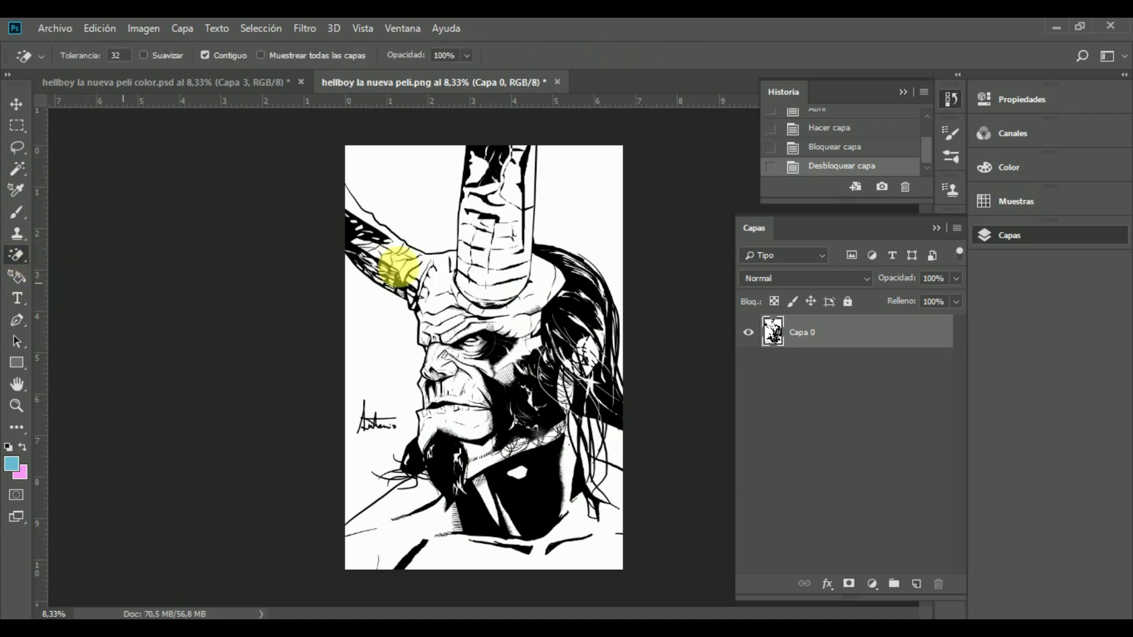
left_click(407, 188)
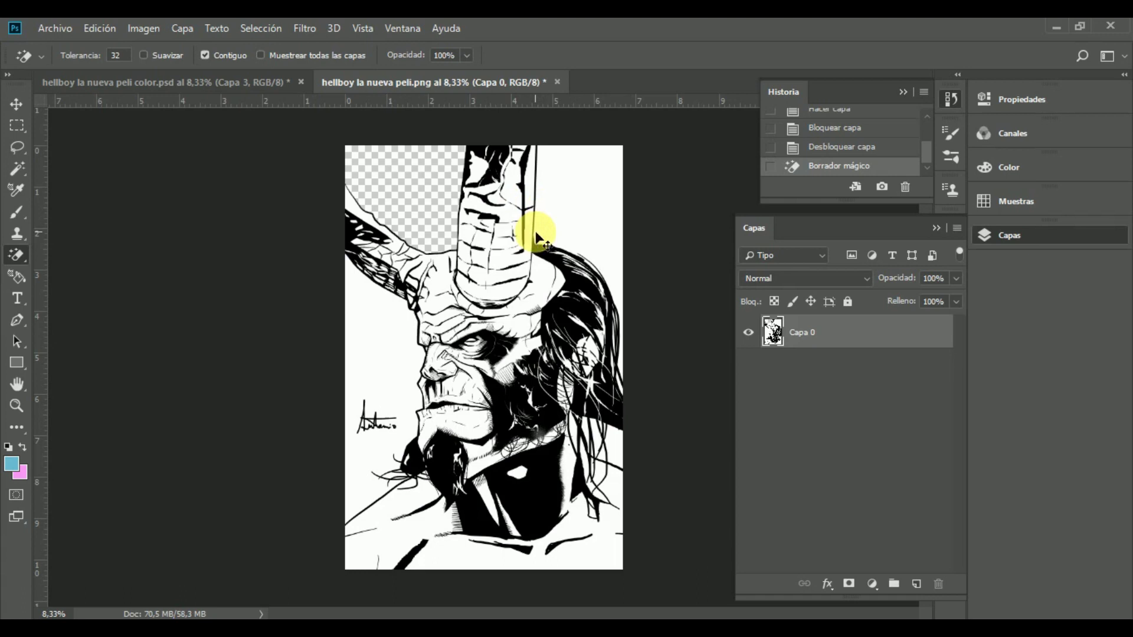
key("ctrl+z")
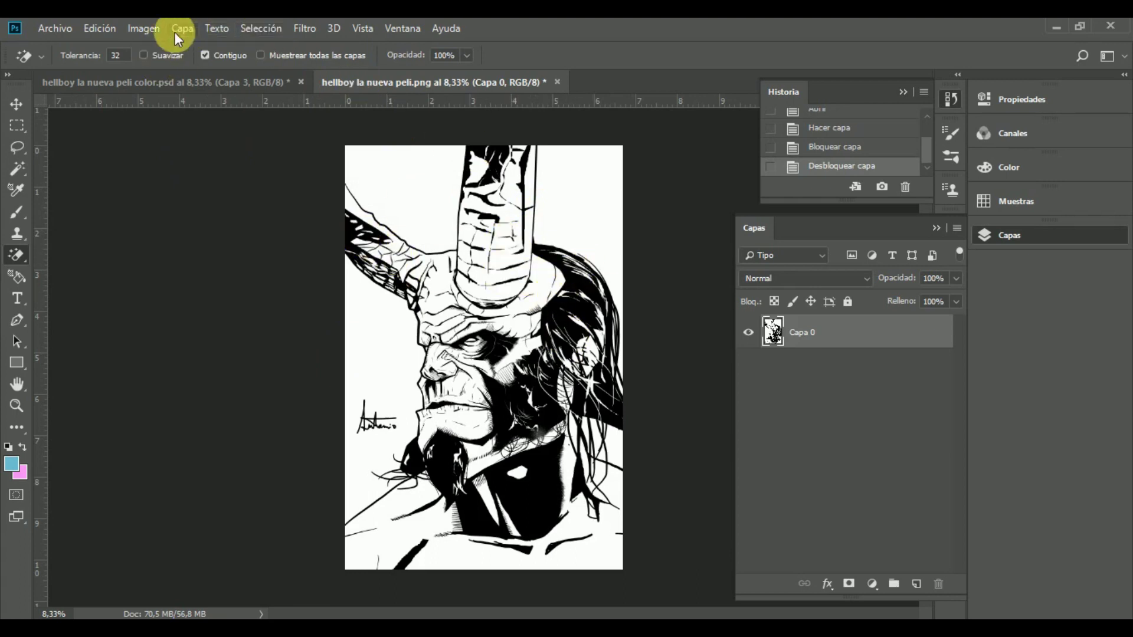
Select all white areas of the drawing with Color Range by sampling the white background at a tolerance of 142
left_click(242, 31)
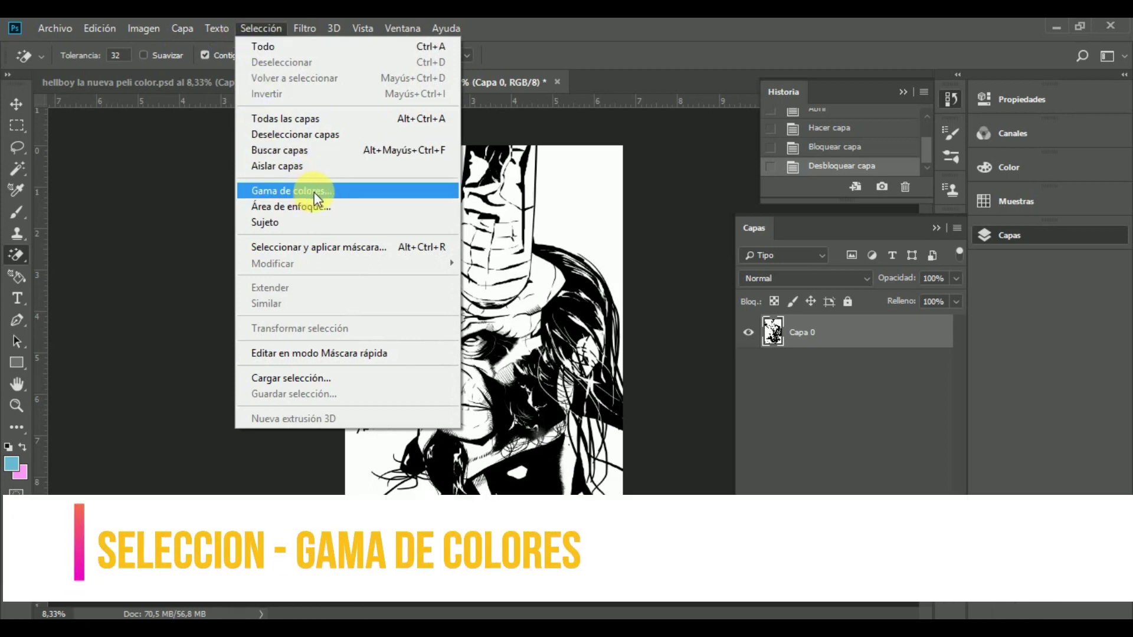
left_click(312, 191)
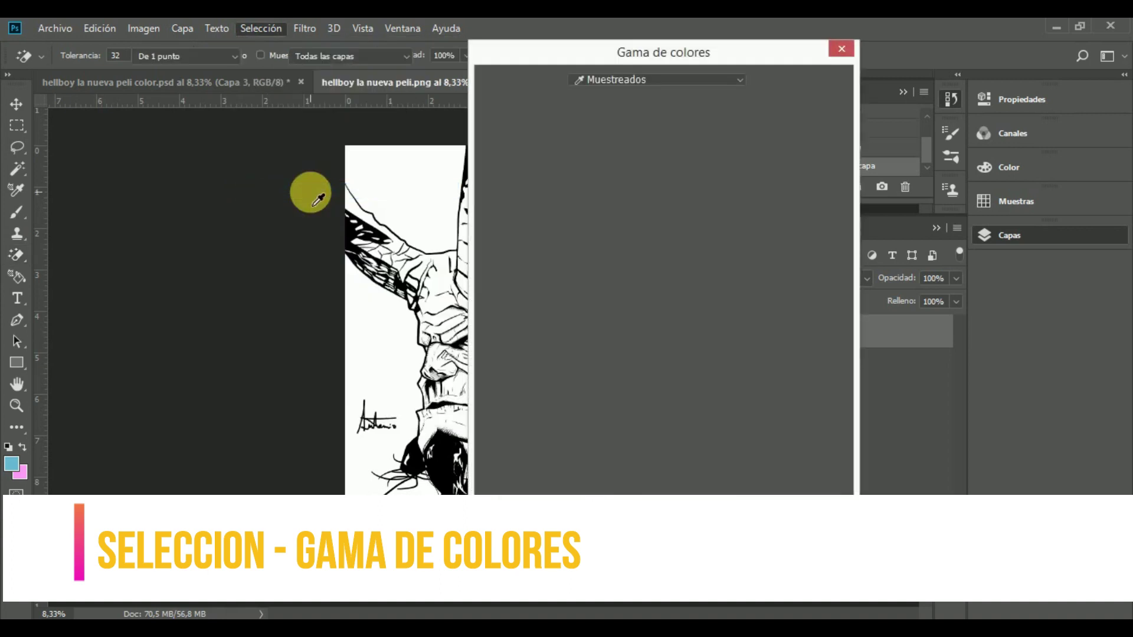
left_click(405, 196)
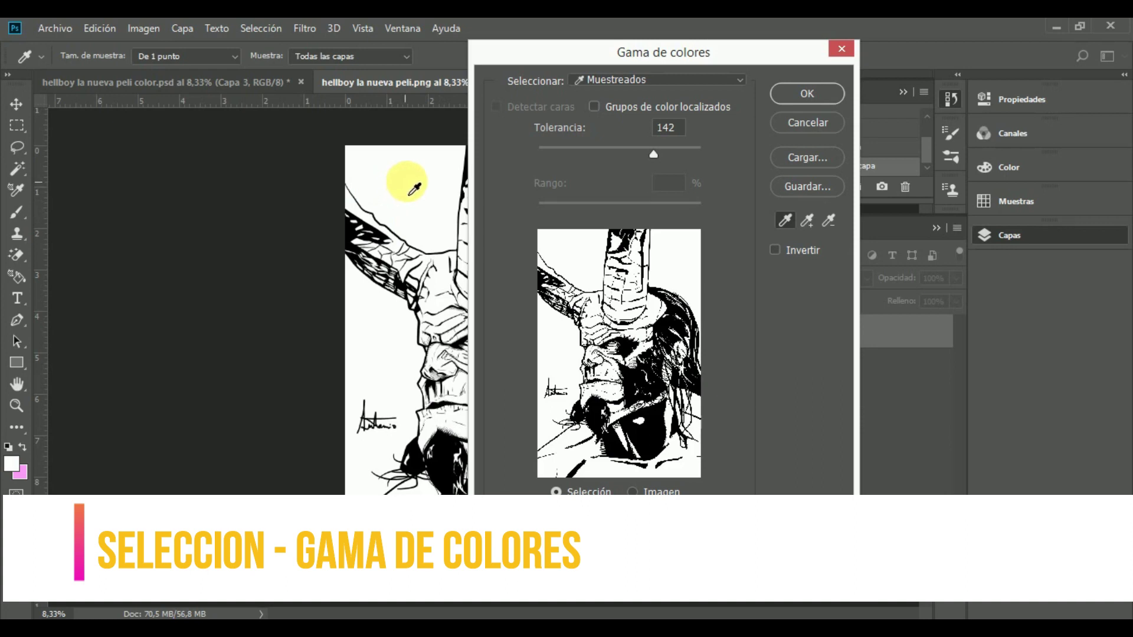
left_click(443, 461)
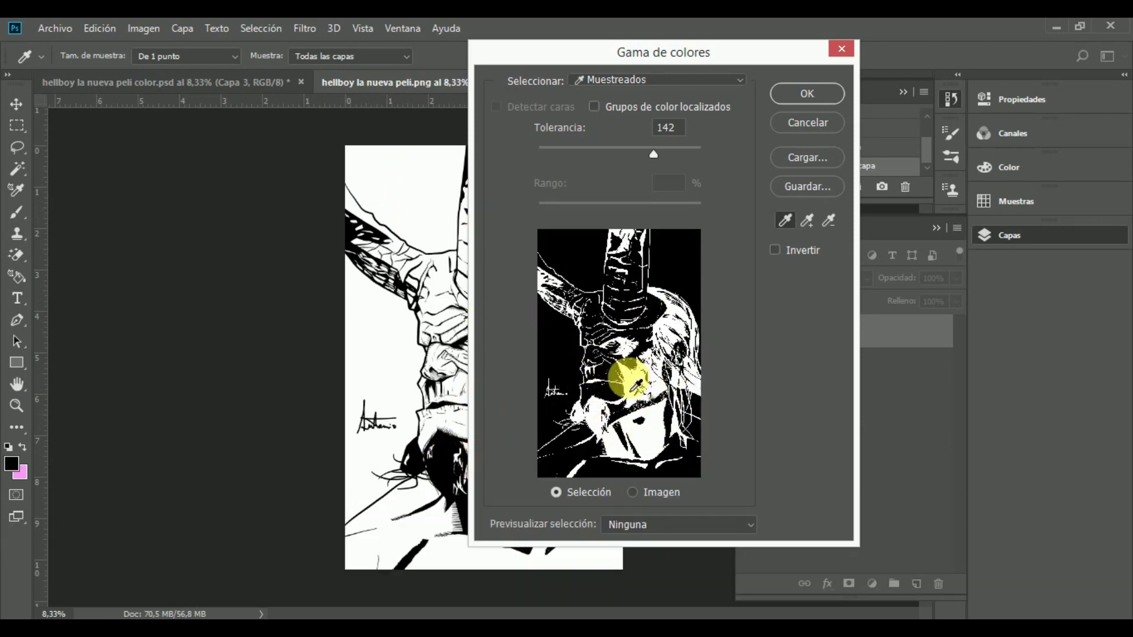
left_click(411, 184)
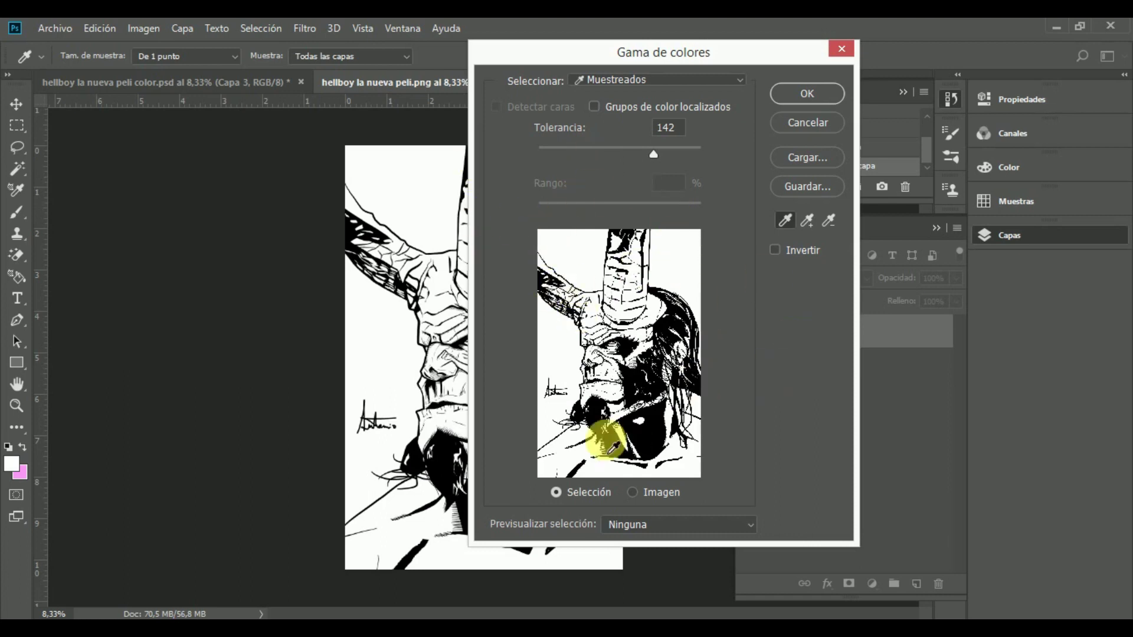
double_click(665, 128)
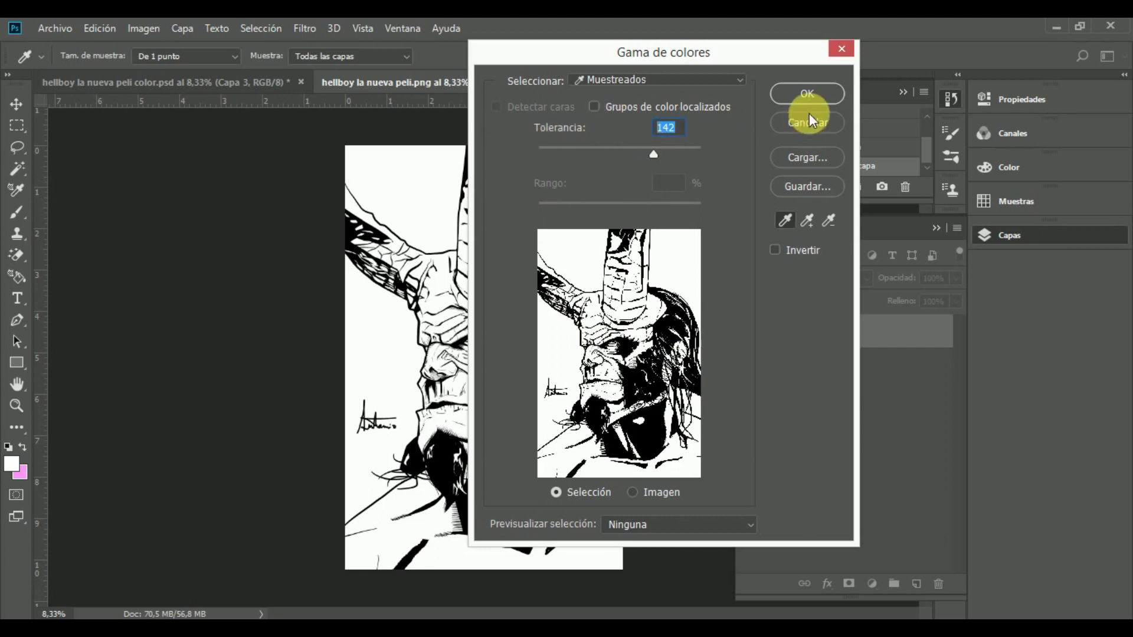
left_click(808, 94)
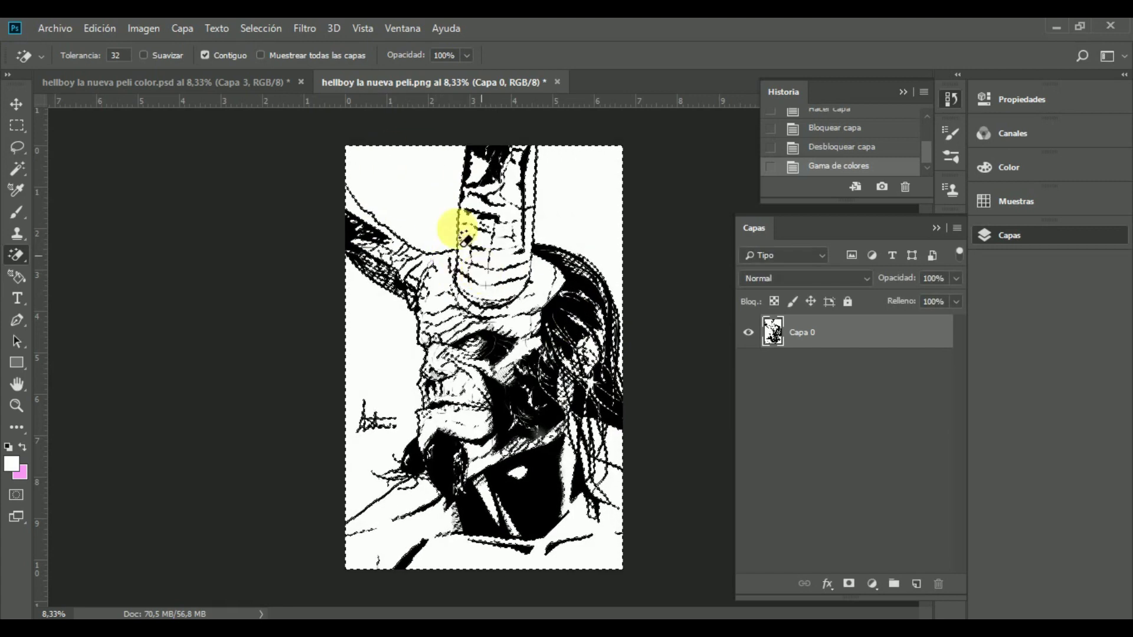
Examine the colour-range selection up close around the linework of the horns, forehead and face
scroll(515, 250, "up", 5)
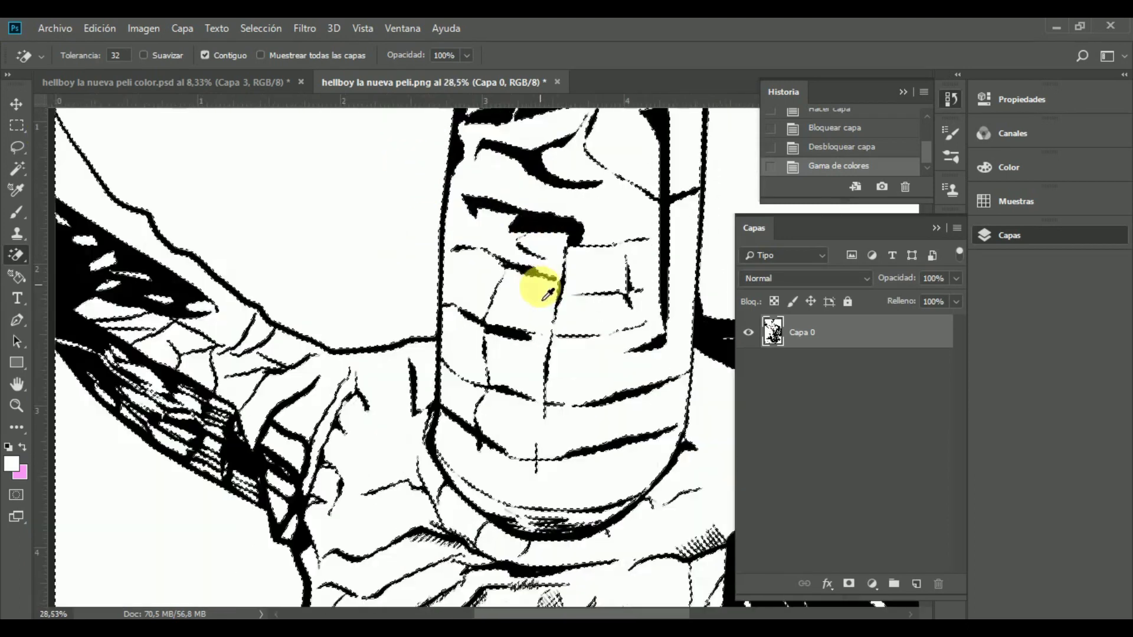
scroll(547, 294, "up", 3)
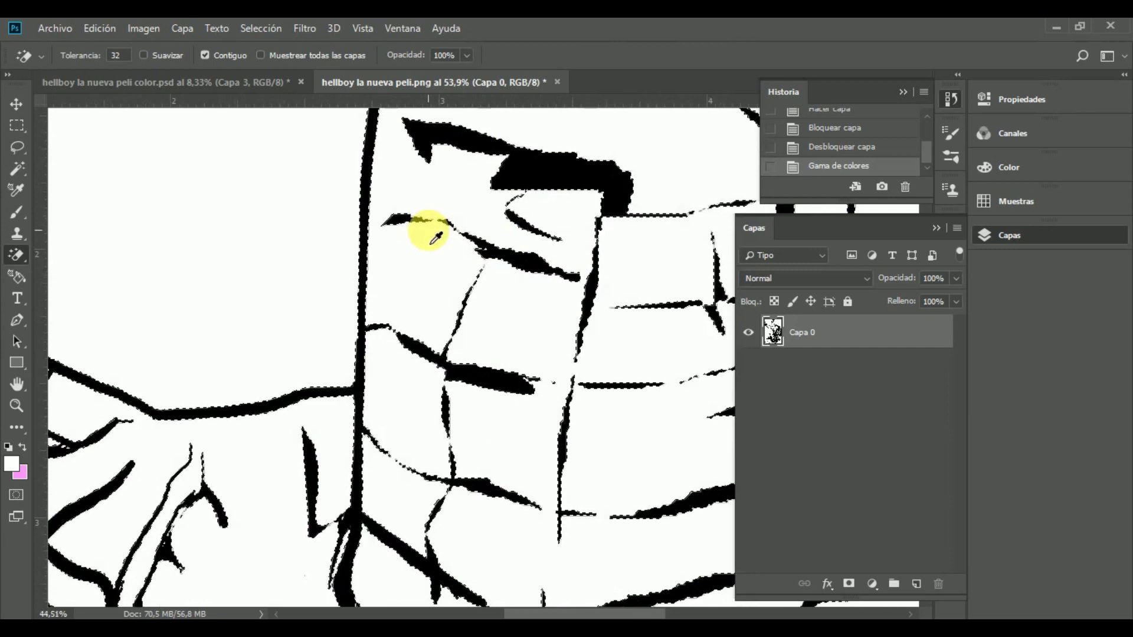
scroll(437, 238, "down", 5)
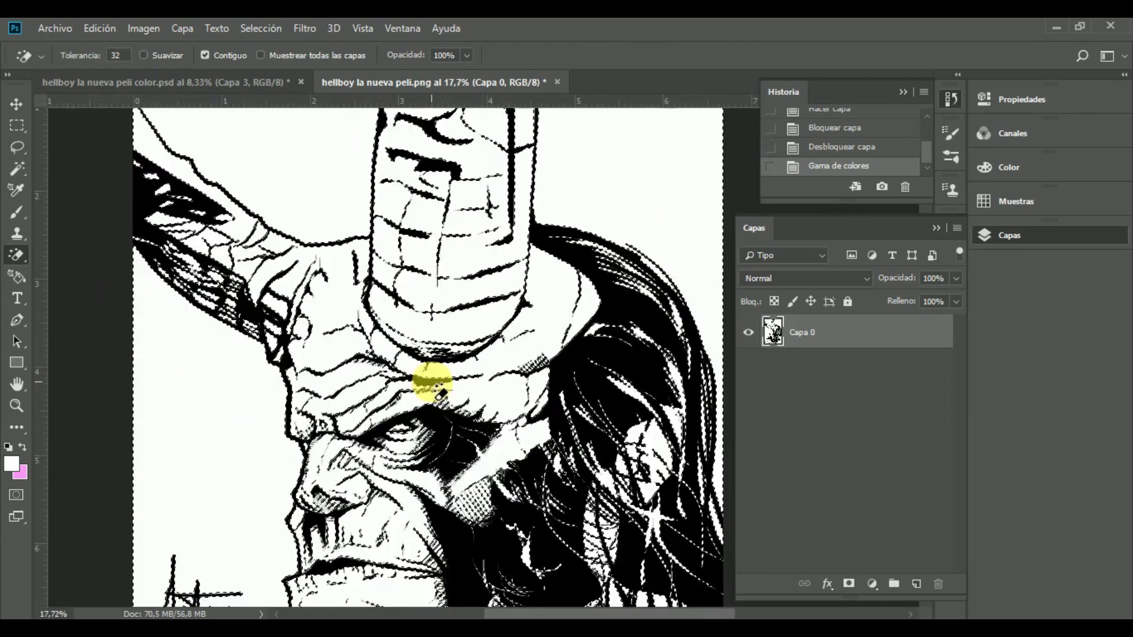
scroll(441, 392, "down", 5)
scroll(498, 339, "up", 5)
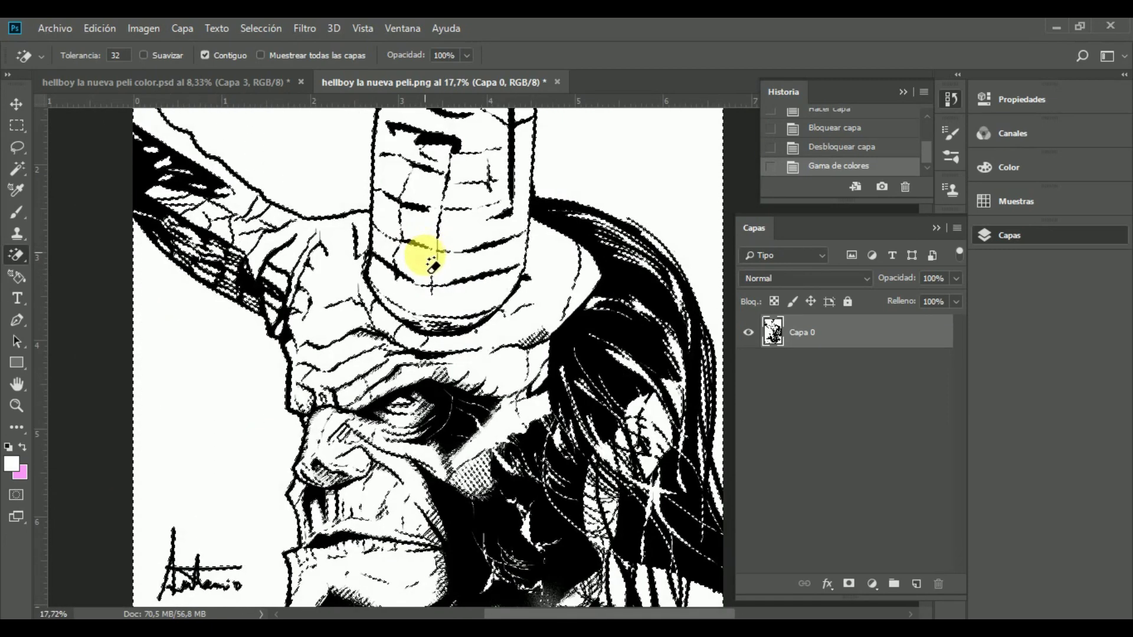
scroll(407, 236, "up", 4)
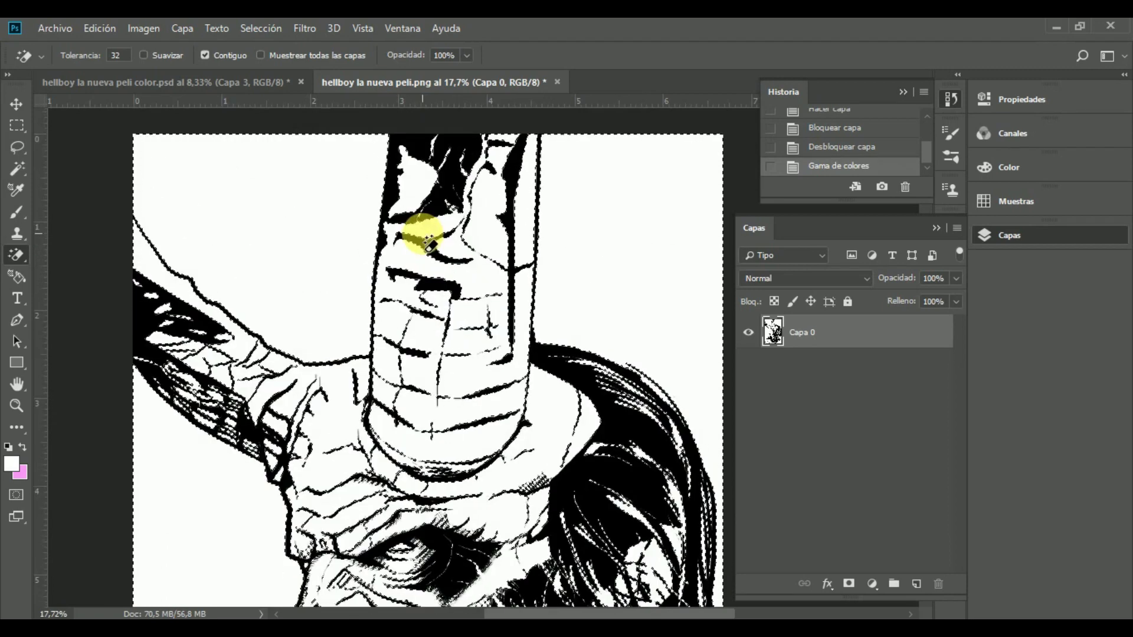
scroll(425, 236, "up", 1)
scroll(420, 248, "up", 2)
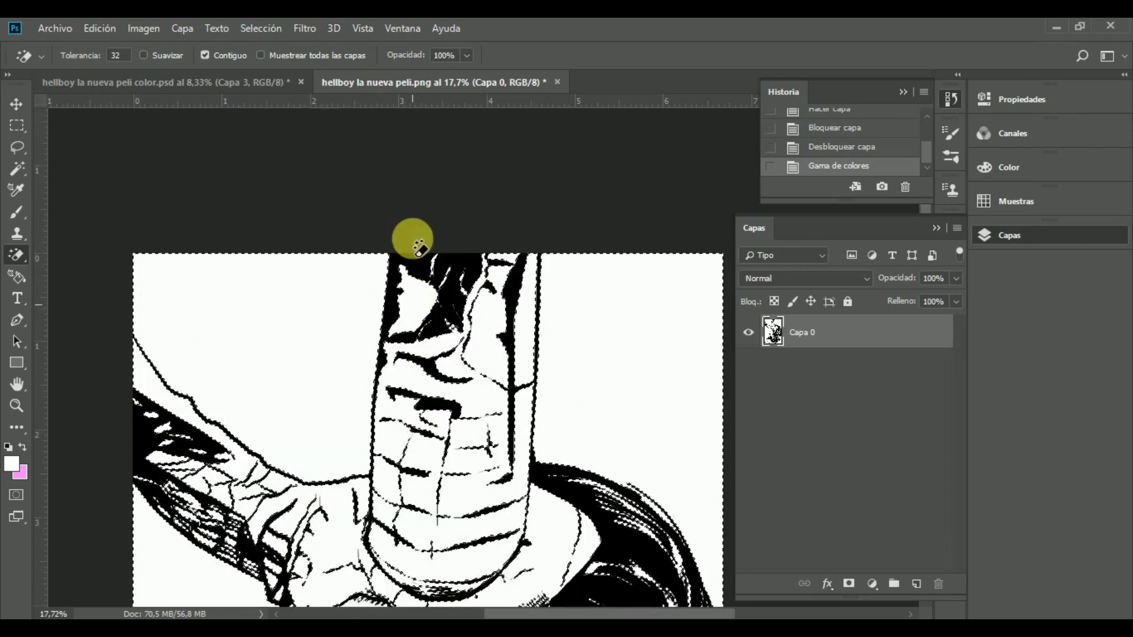
scroll(420, 248, "down", 4)
scroll(454, 298, "down", 2)
scroll(531, 265, "down", 1)
scroll(473, 253, "down", 2)
scroll(481, 223, "up", 3)
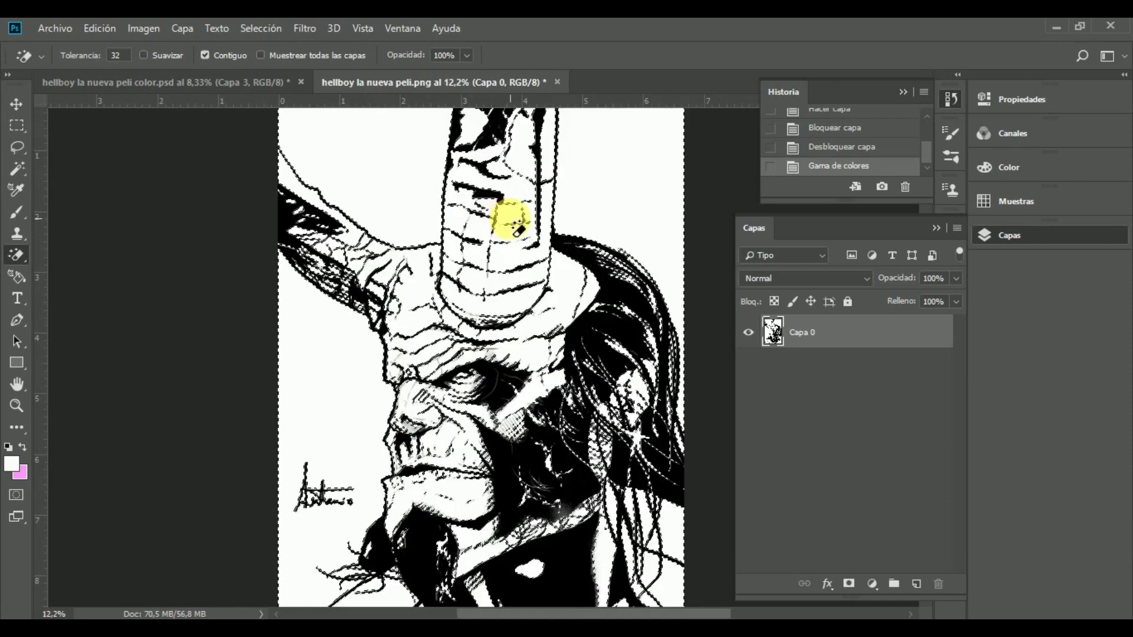
Delete the selected white areas from the Capa 0 layer and deselect
scroll(499, 223, "up", 2)
scroll(519, 203, "up", 1)
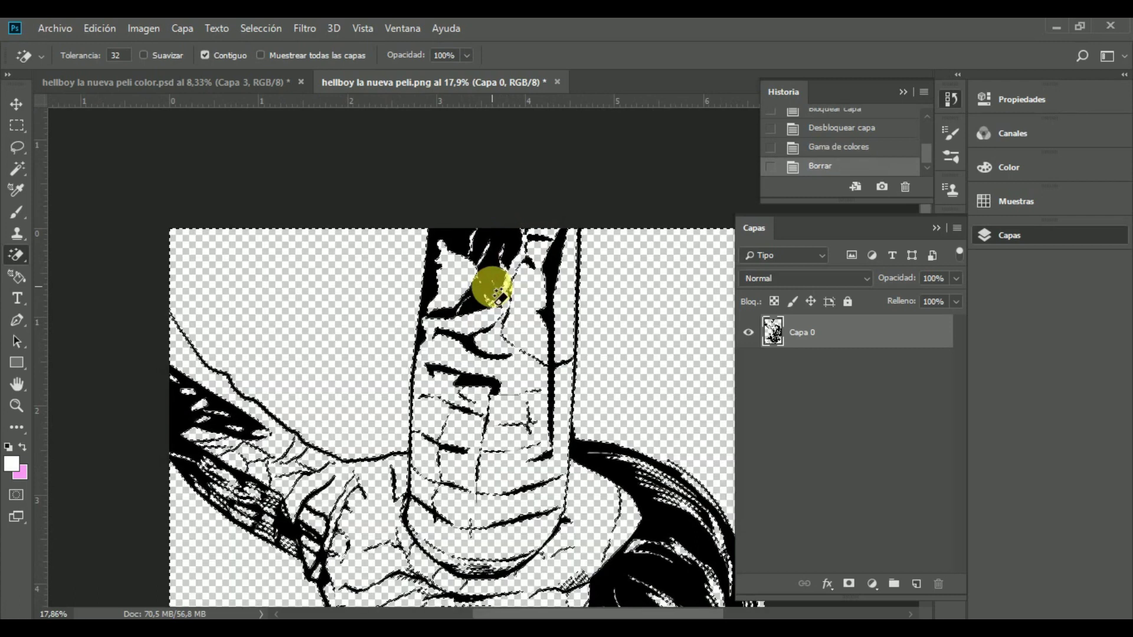
key("ctrl+d")
Inspect the black line art against the transparent background, from the horns down to the whole figure
scroll(501, 253, "up", 2)
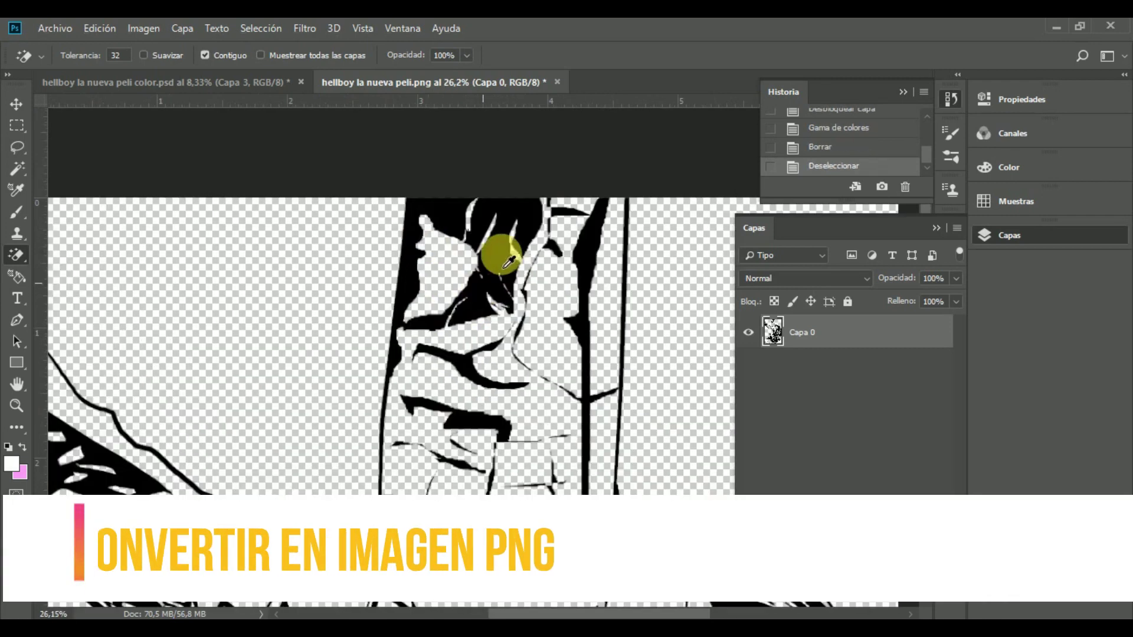
scroll(374, 240, "down", 5)
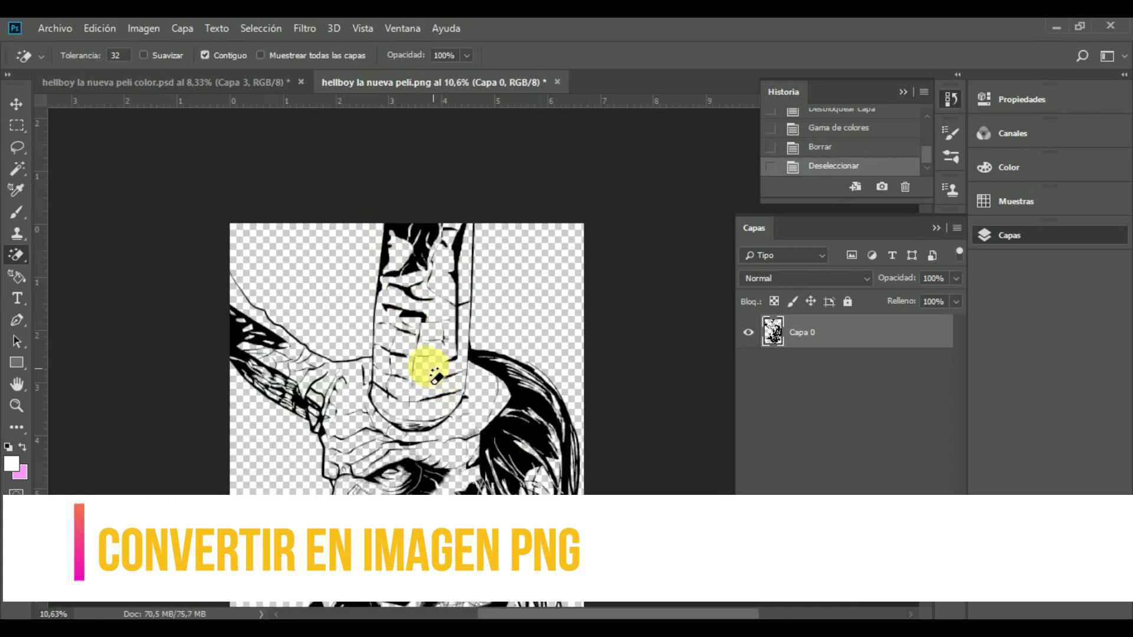
scroll(435, 376, "down", 5)
scroll(430, 347, "up", 2)
scroll(437, 283, "up", 2)
scroll(412, 303, "down", 3)
scroll(341, 272, "up", 2)
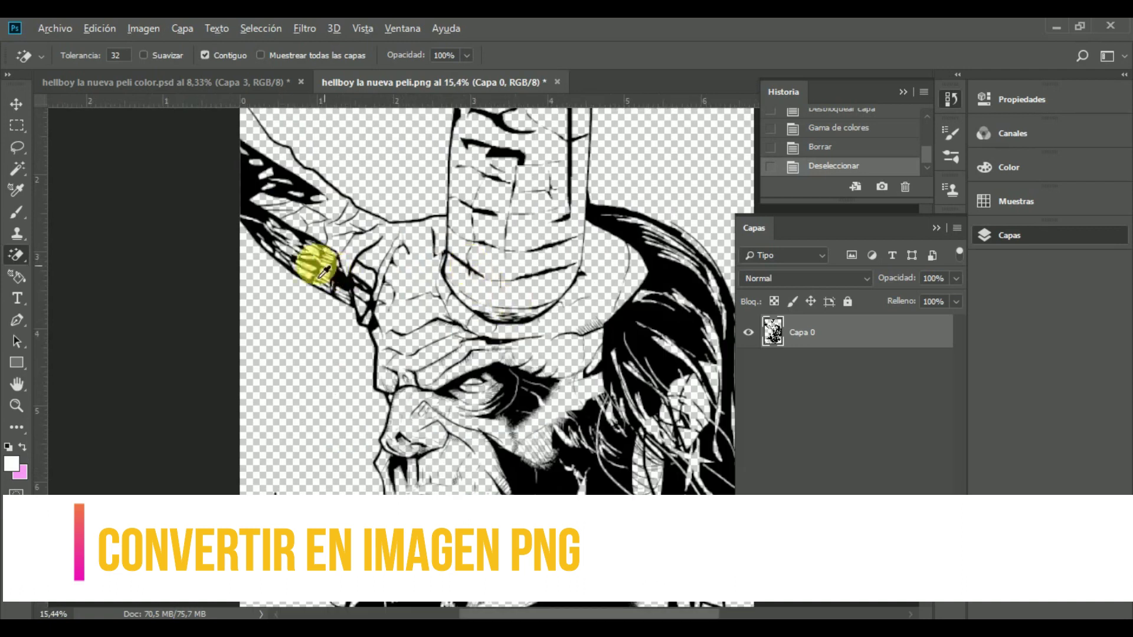
scroll(455, 271, "up", 1)
scroll(286, 185, "down", 1)
scroll(341, 222, "down", 2)
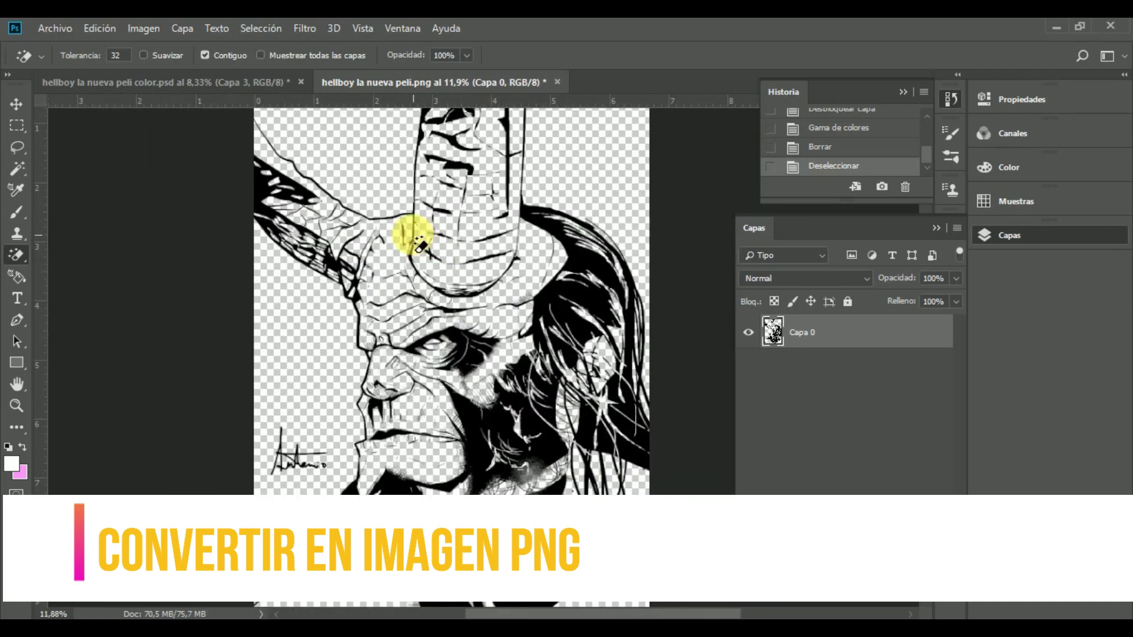
scroll(412, 236, "up", 1)
scroll(405, 240, "up", 1)
scroll(415, 237, "down", 1)
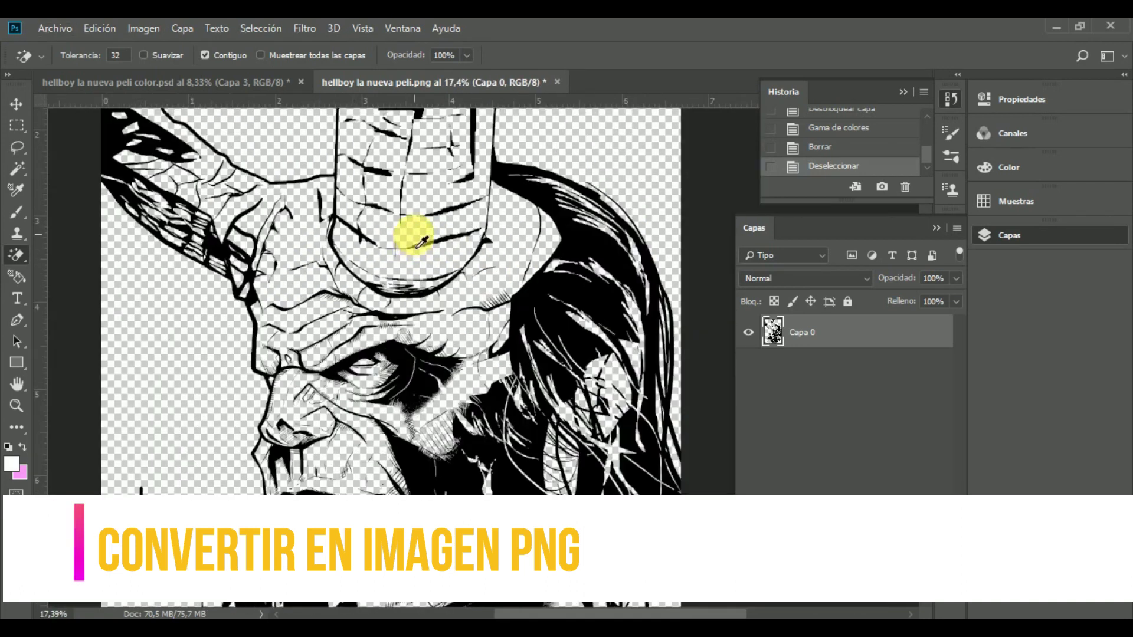
scroll(421, 241, "down", 2)
scroll(454, 321, "down", 1)
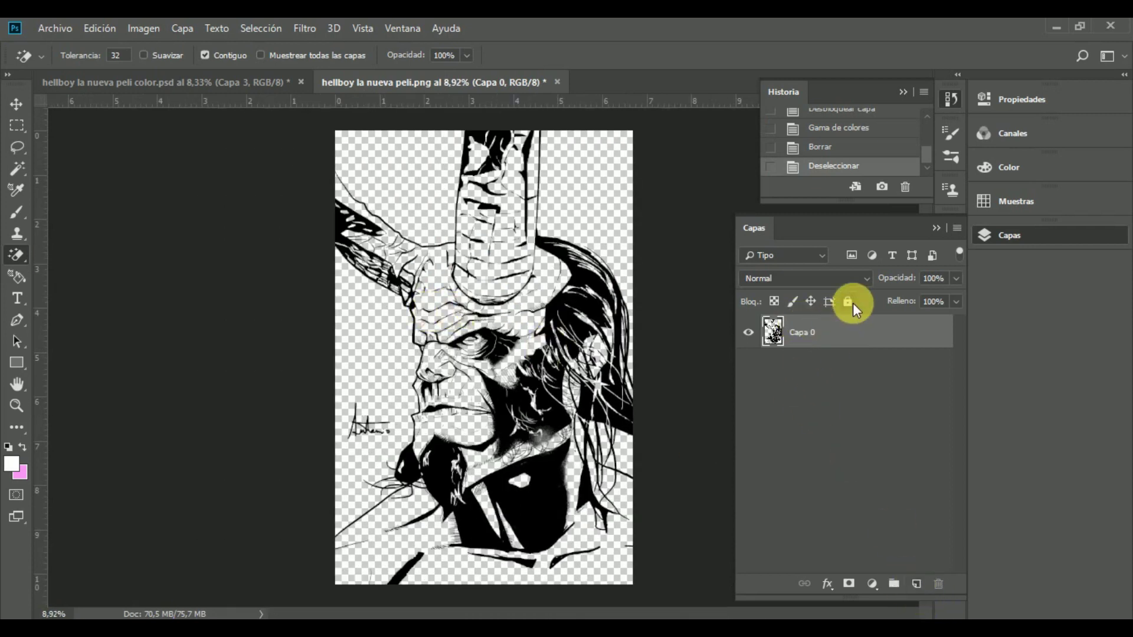
Set the Capa 0 layer's blend mode to Multiplicar and lock the layer completely
left_click(791, 281)
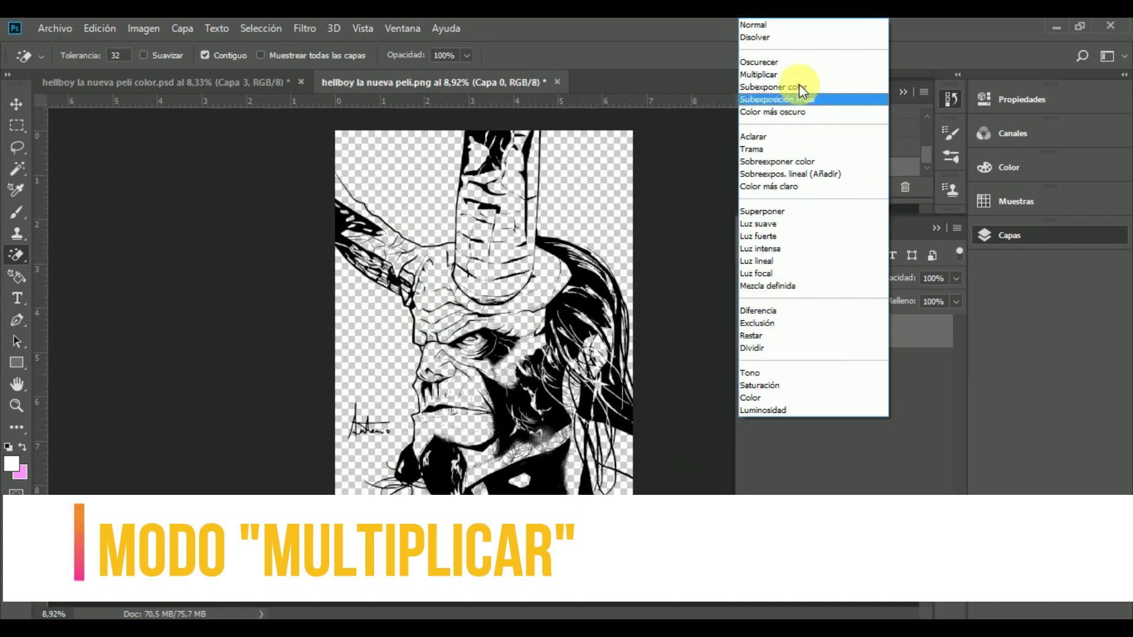
left_click(784, 75)
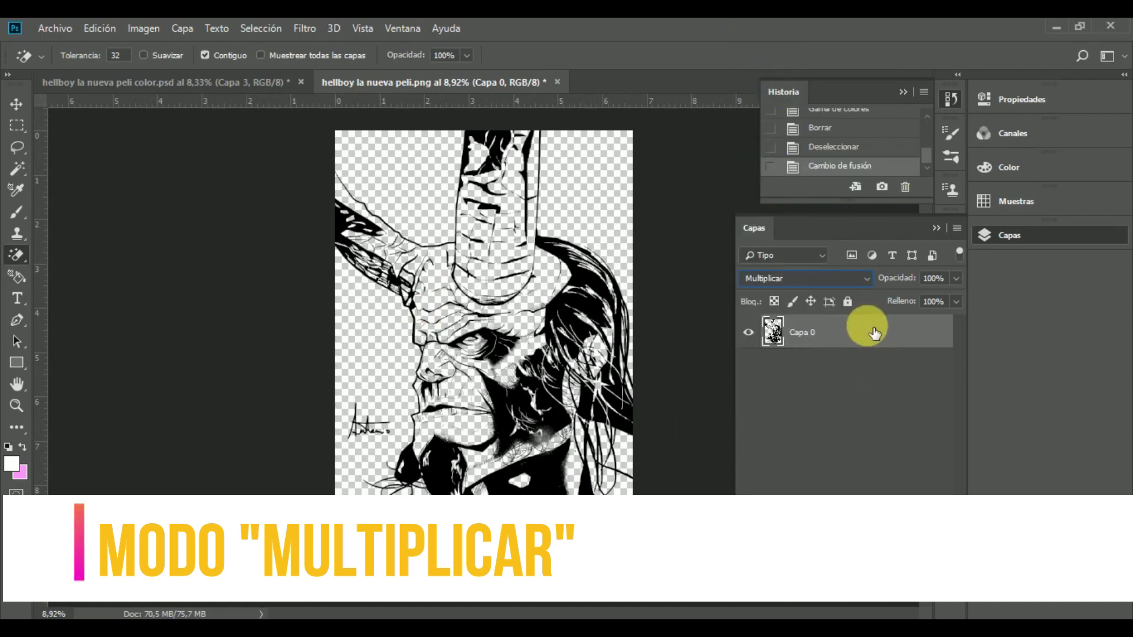
left_click(849, 303)
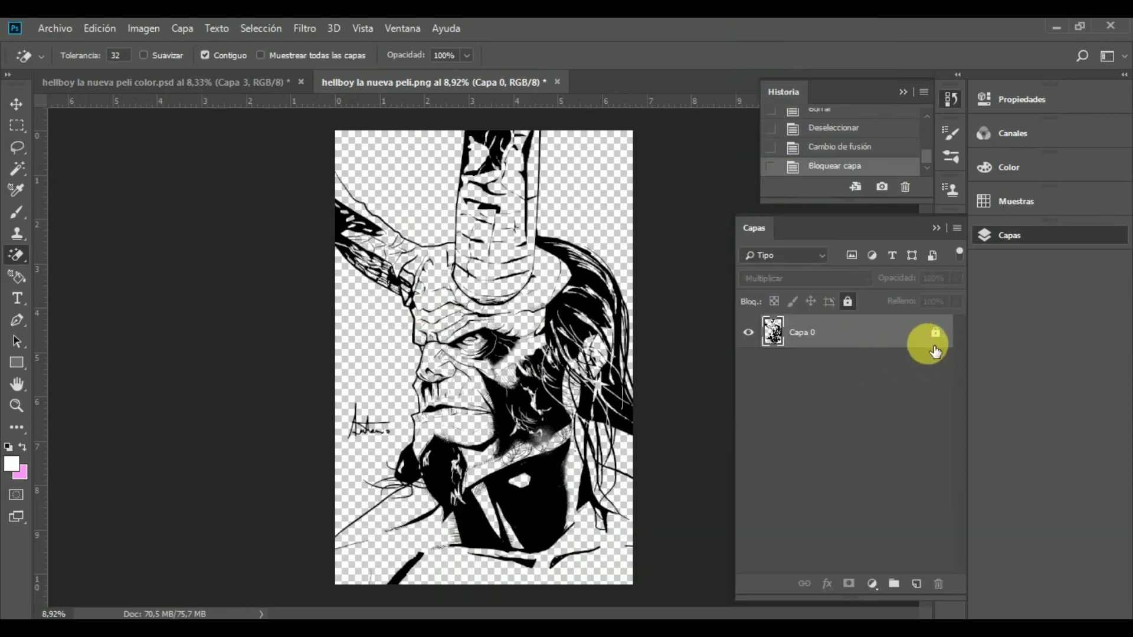
Add a new empty layer and place it beneath the line art layer
left_click(918, 584)
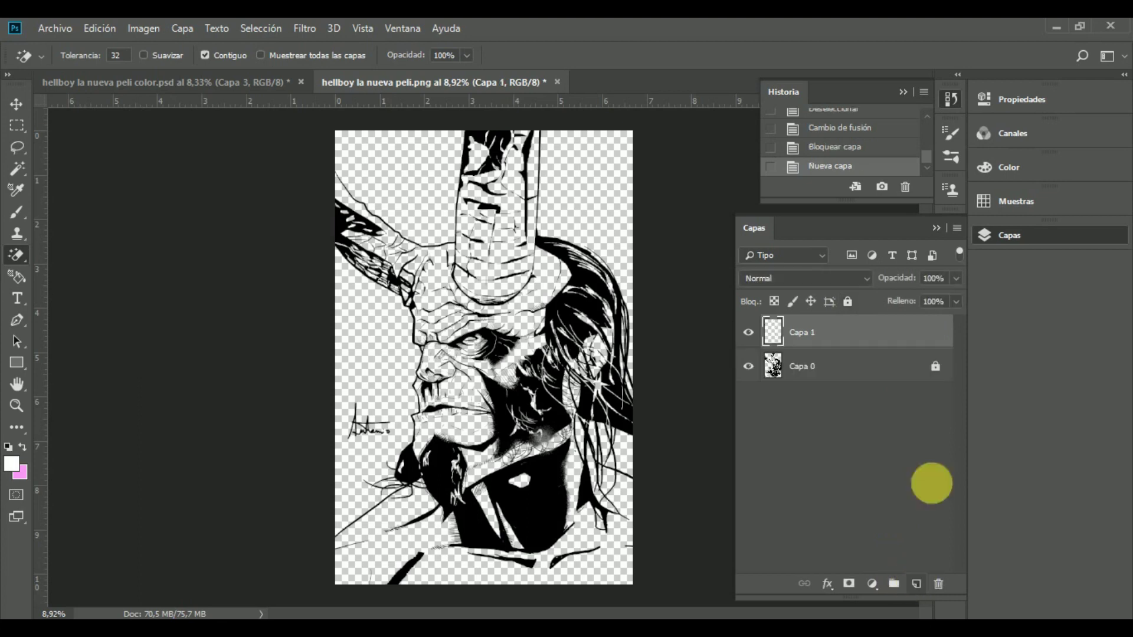
left_click_drag(890, 337, 879, 381)
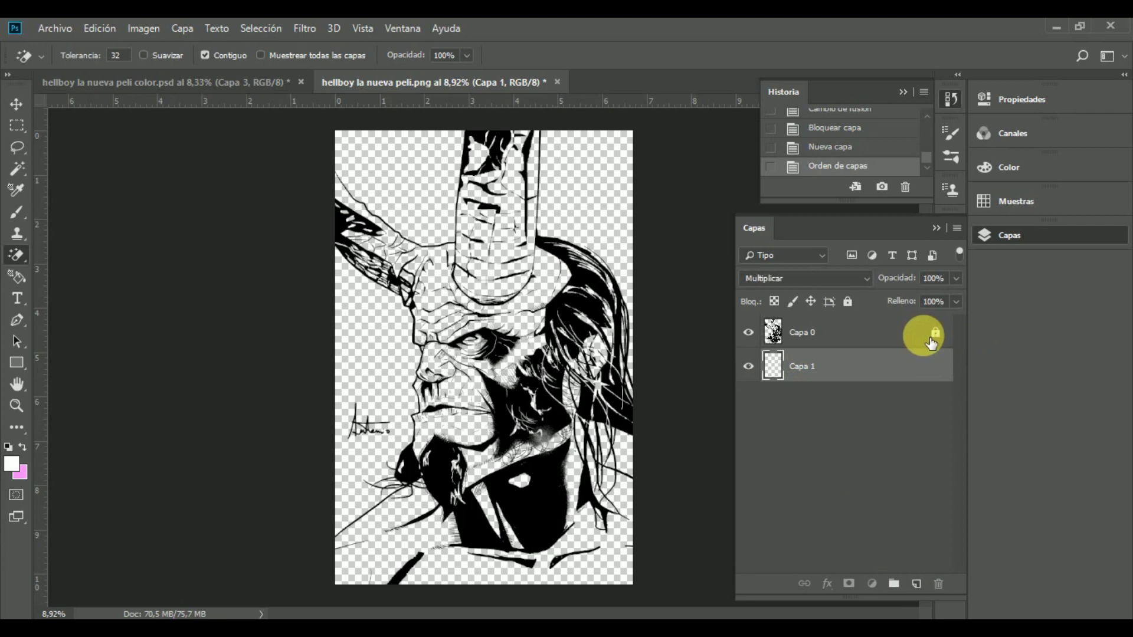
Unlock the line art layer Capa 0 and rename it "line"
left_click(929, 334)
left_click(936, 332)
double_click(810, 334)
type("line")
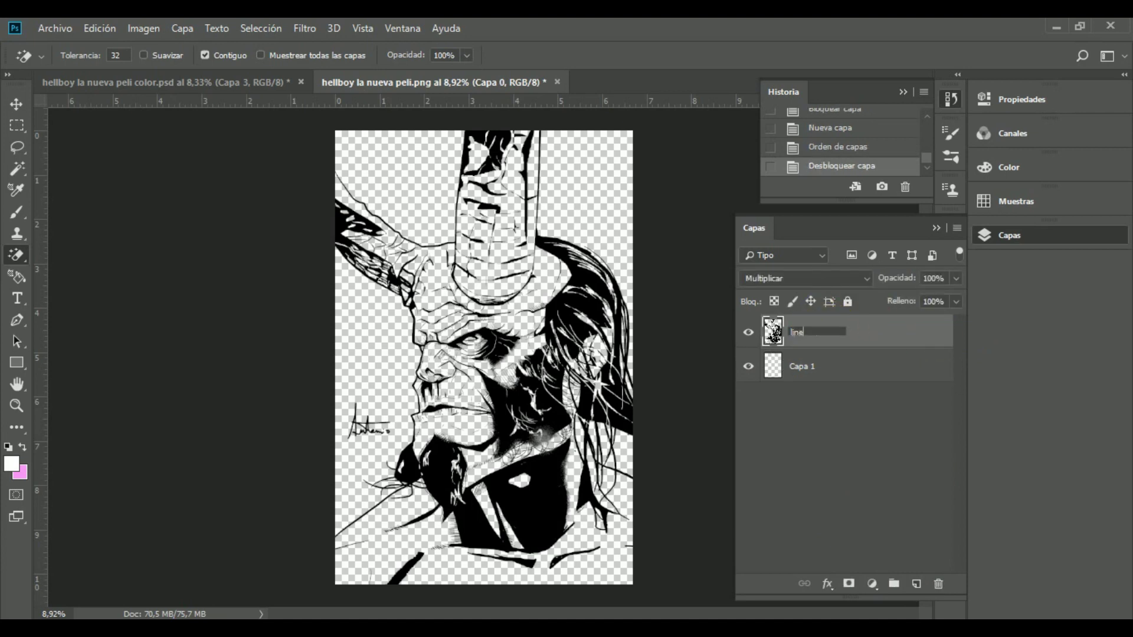
key("Return")
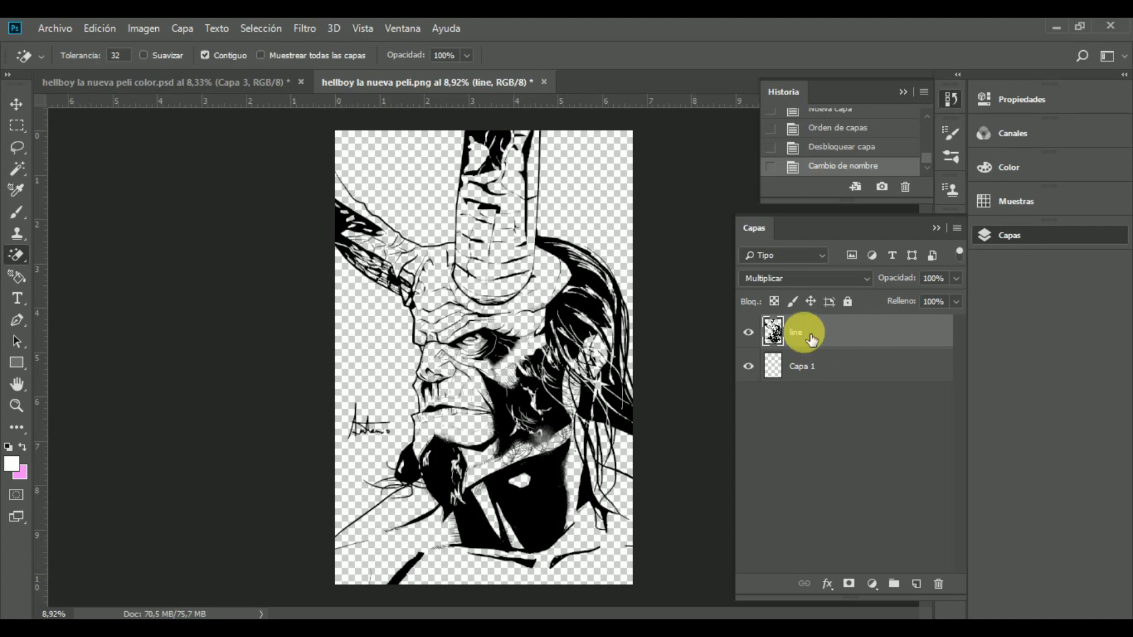
Rename the blank layer Capa 1 as "FoNDO" and lock the line layer completely
double_click(826, 367)
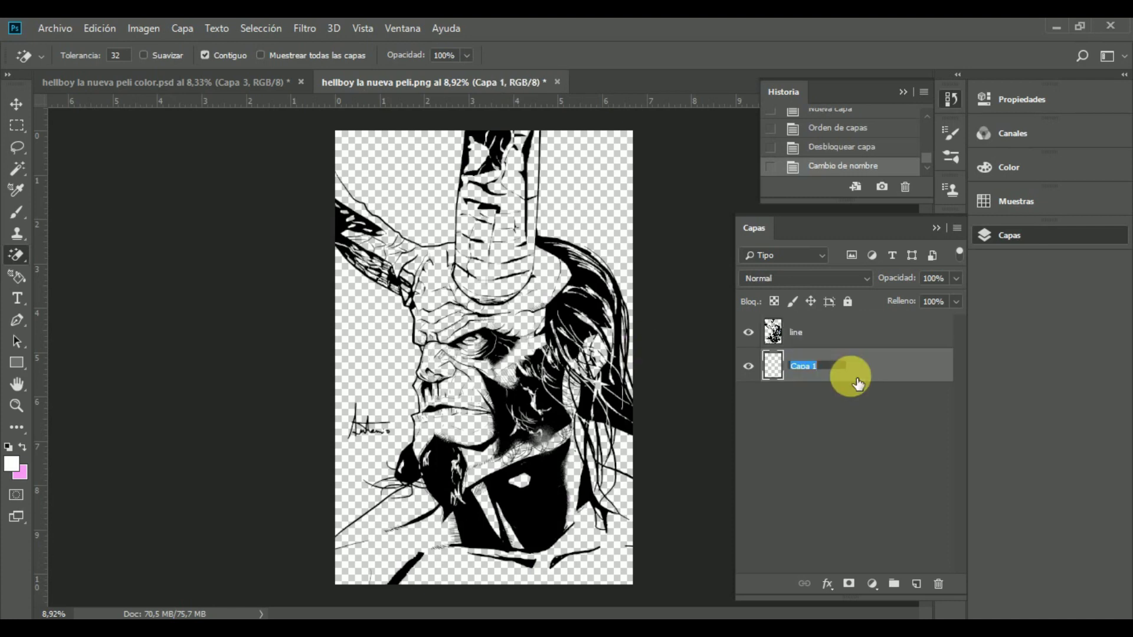
type("FoNDO")
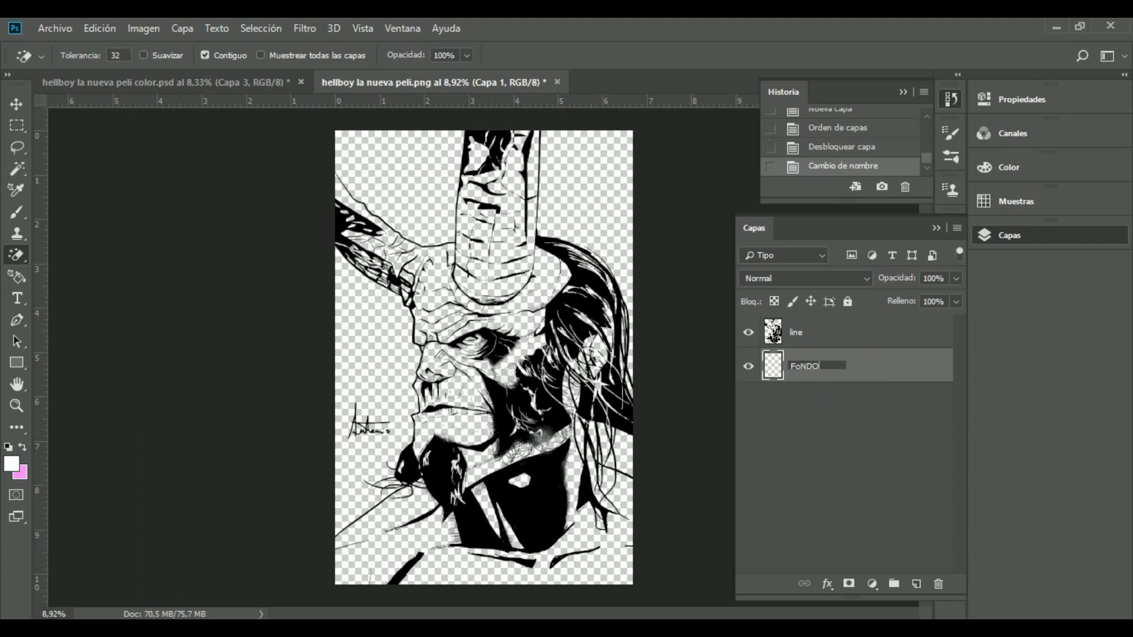
left_click(855, 328)
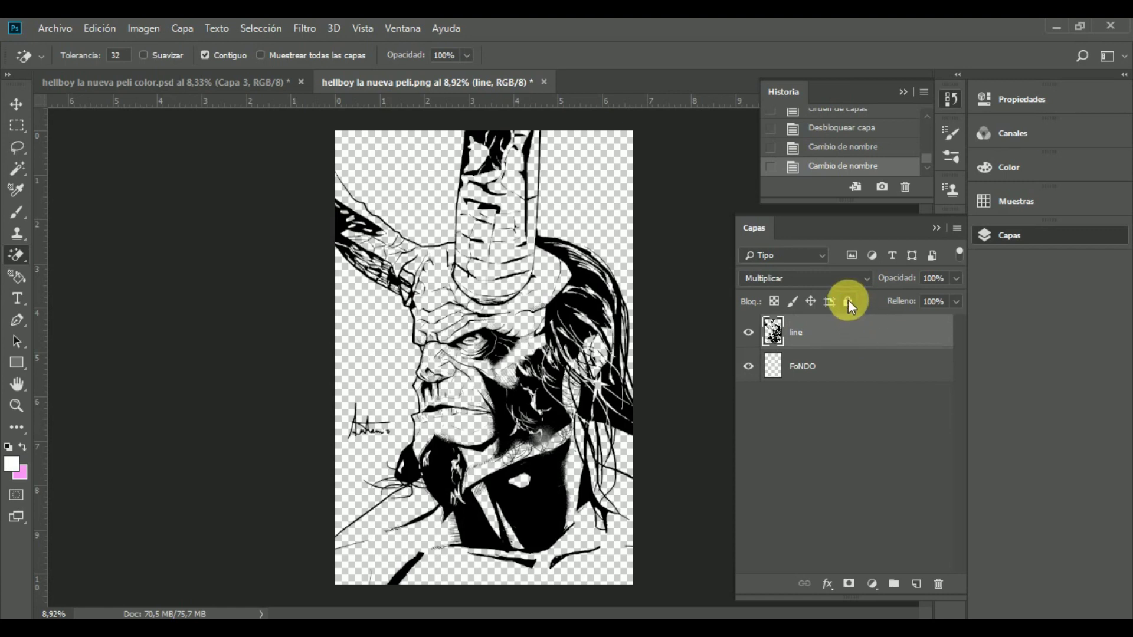
left_click(847, 301)
Fill the FoNDO layer with a dark grey swatch using the Paint Bucket, and lock that layer completely
left_click(837, 367)
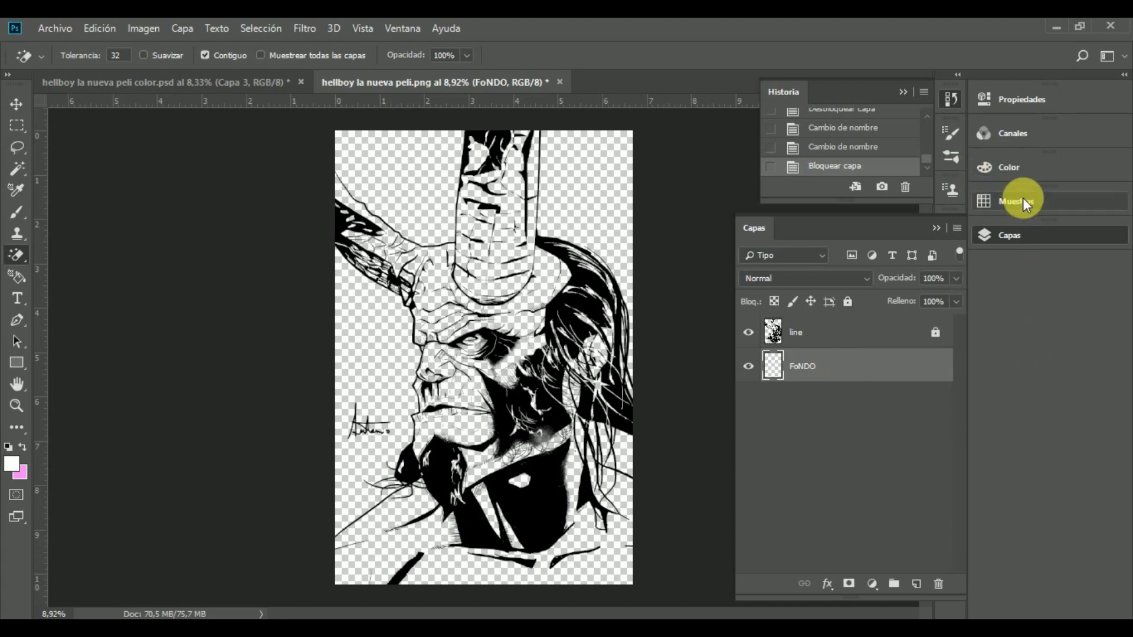
left_click(1011, 168)
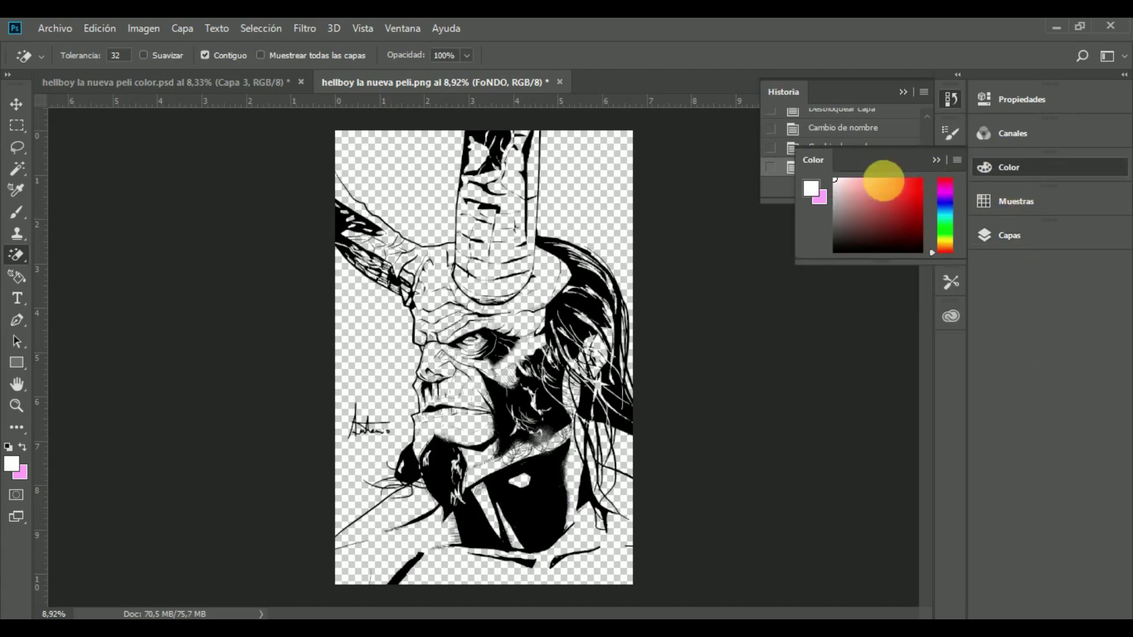
left_click(1002, 201)
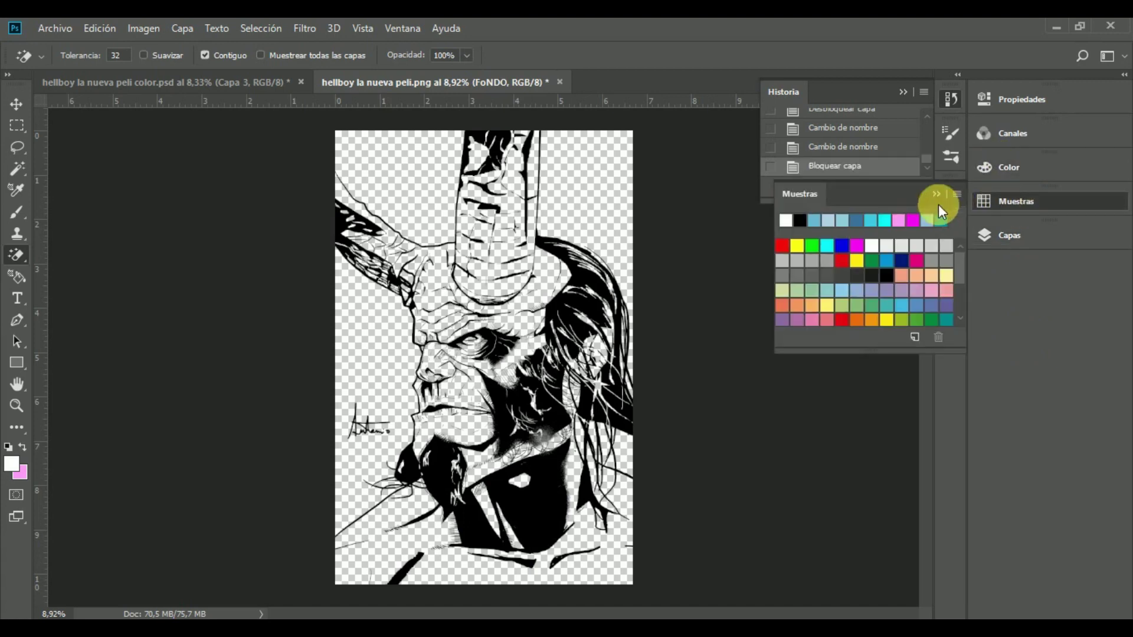
left_click(851, 291)
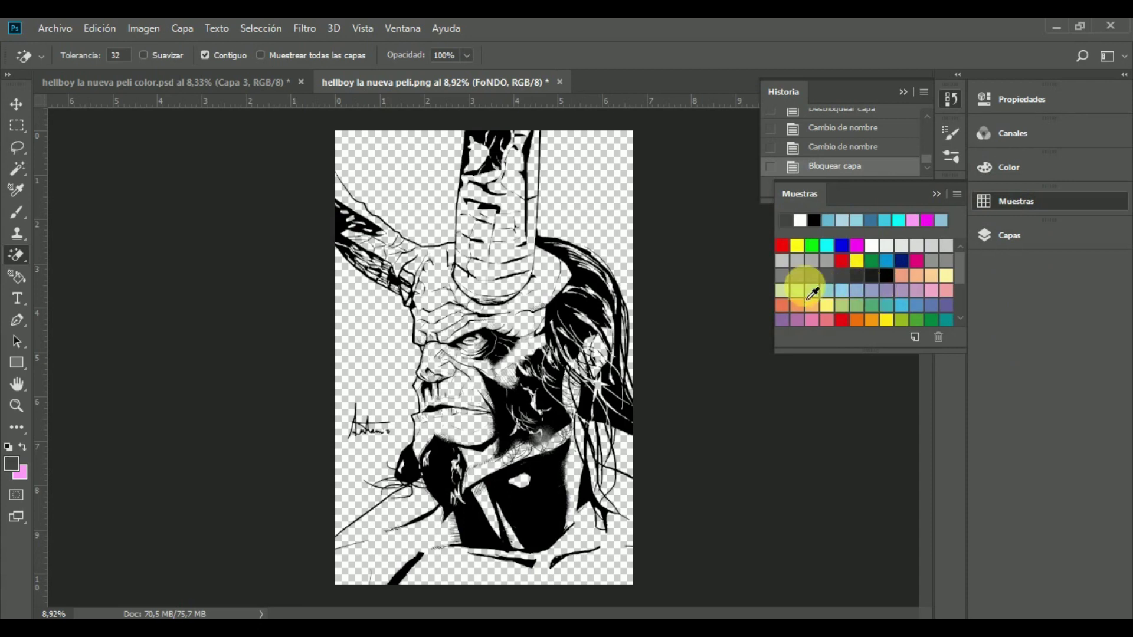
key("g")
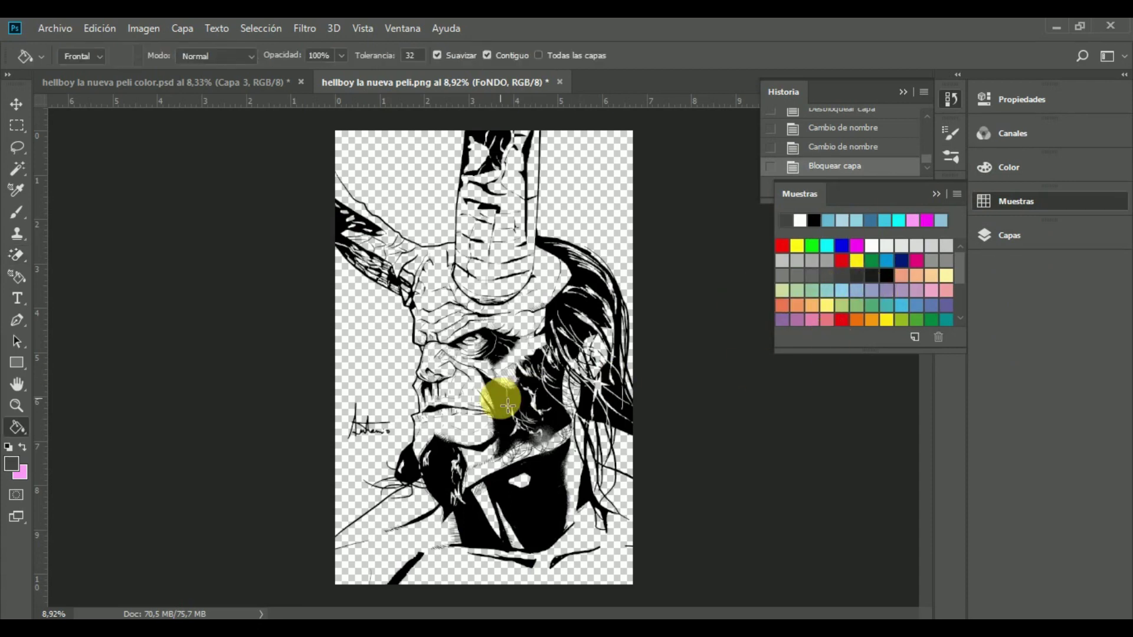
left_click(1006, 235)
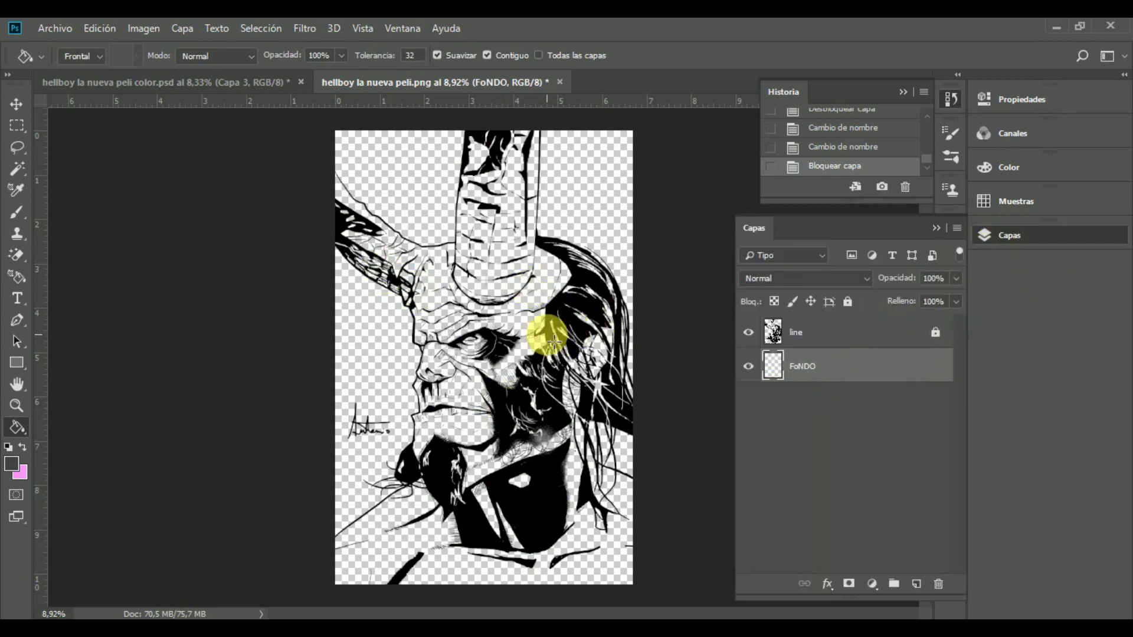
left_click(447, 333)
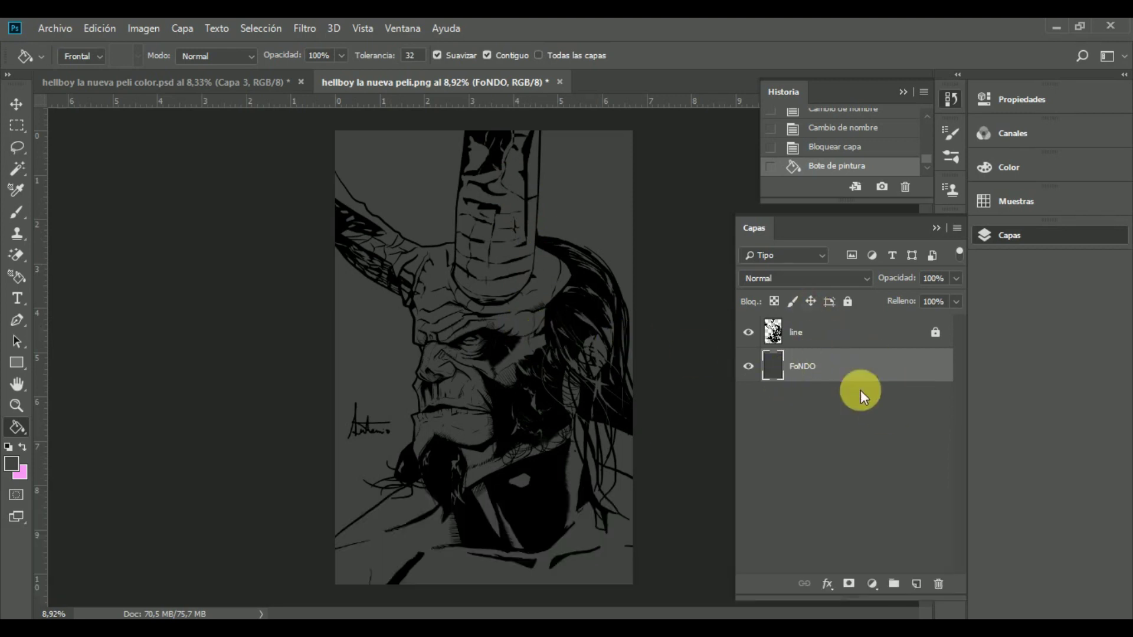
left_click(847, 301)
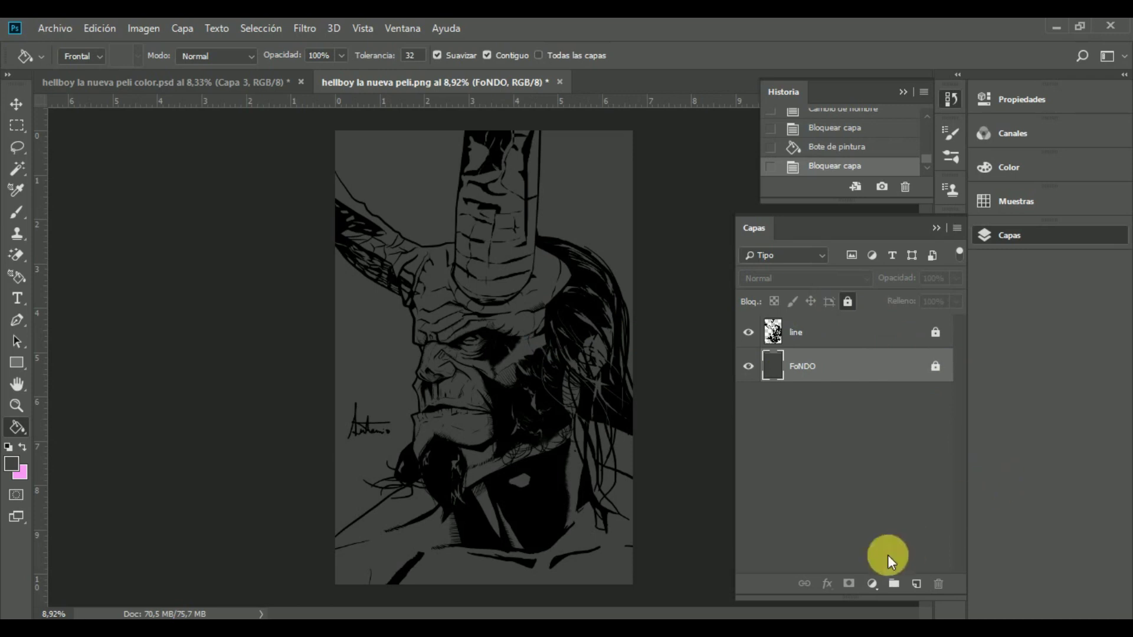
Add a new layer between the line and FoNDO layers and name it "COLOR"
left_click(826, 336)
left_click(848, 362)
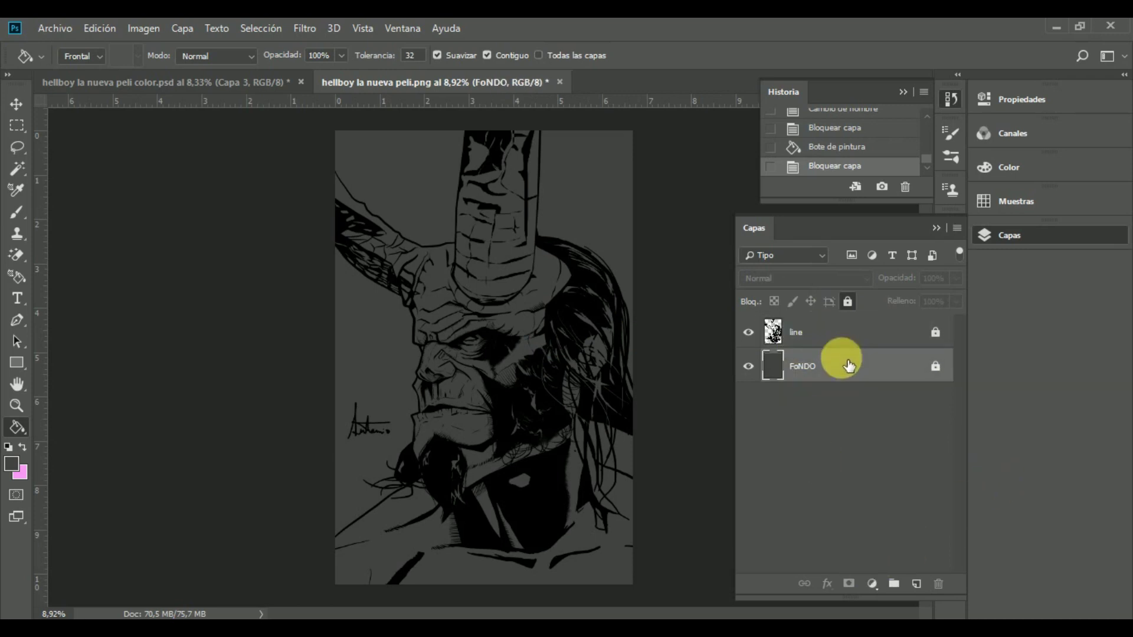
left_click(916, 584)
double_click(813, 375)
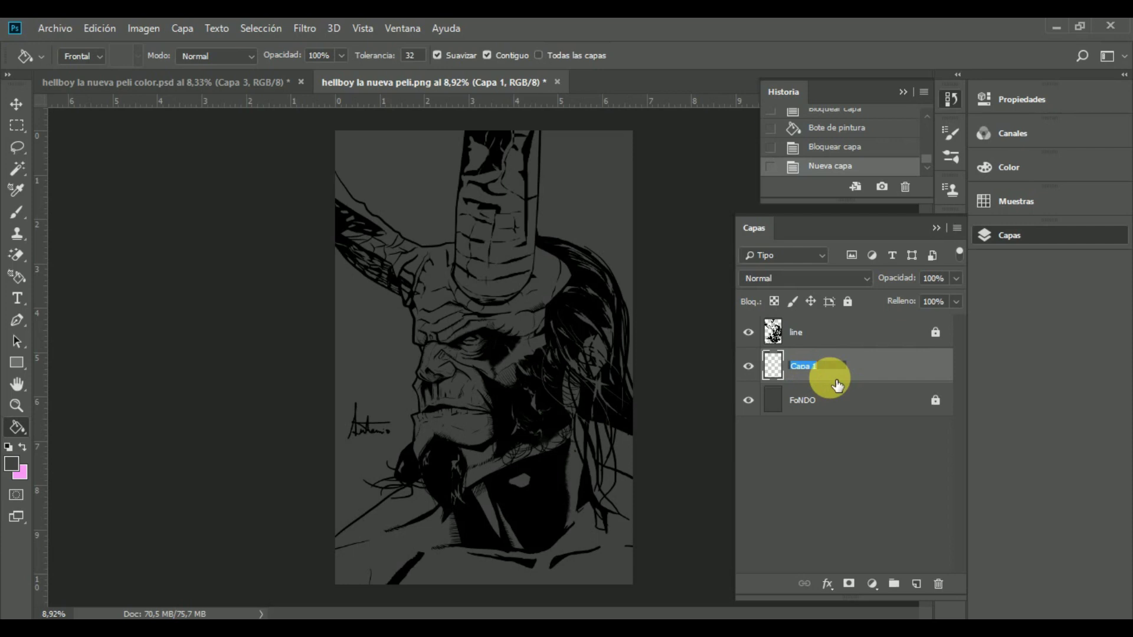
type("COLOR")
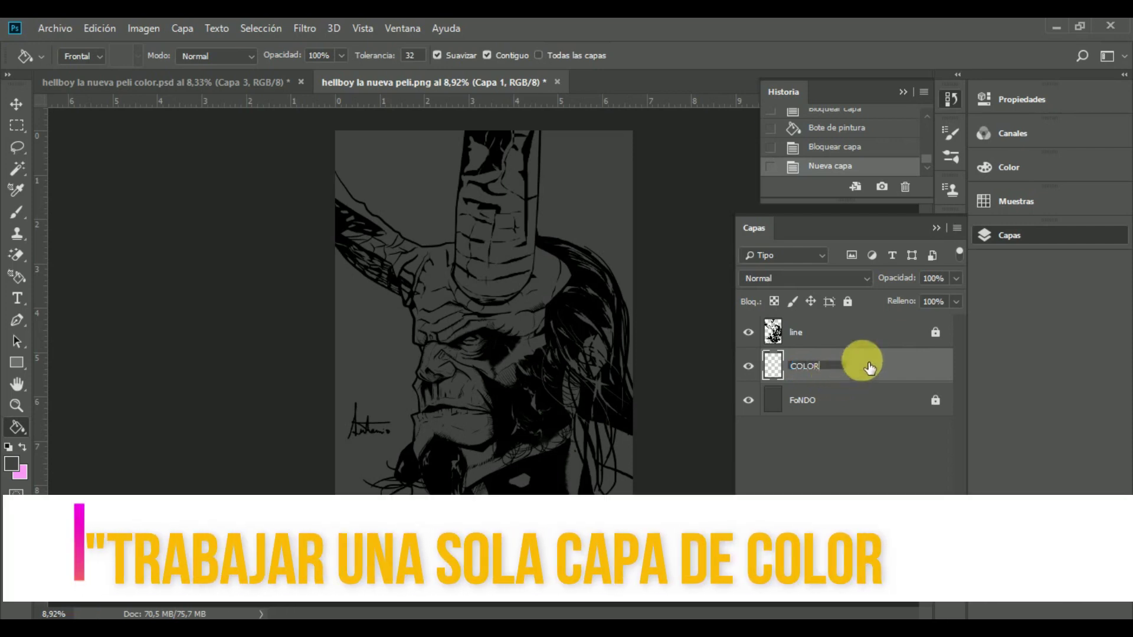
key("Return")
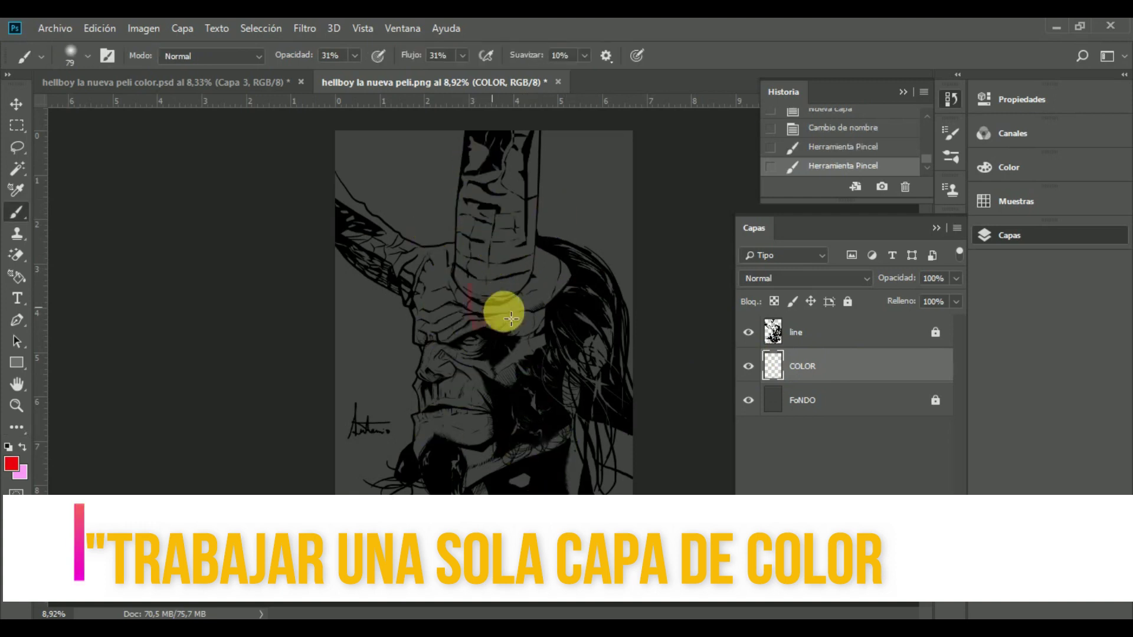
Undo the faint red test brush strokes on the forehead
right_click(501, 311)
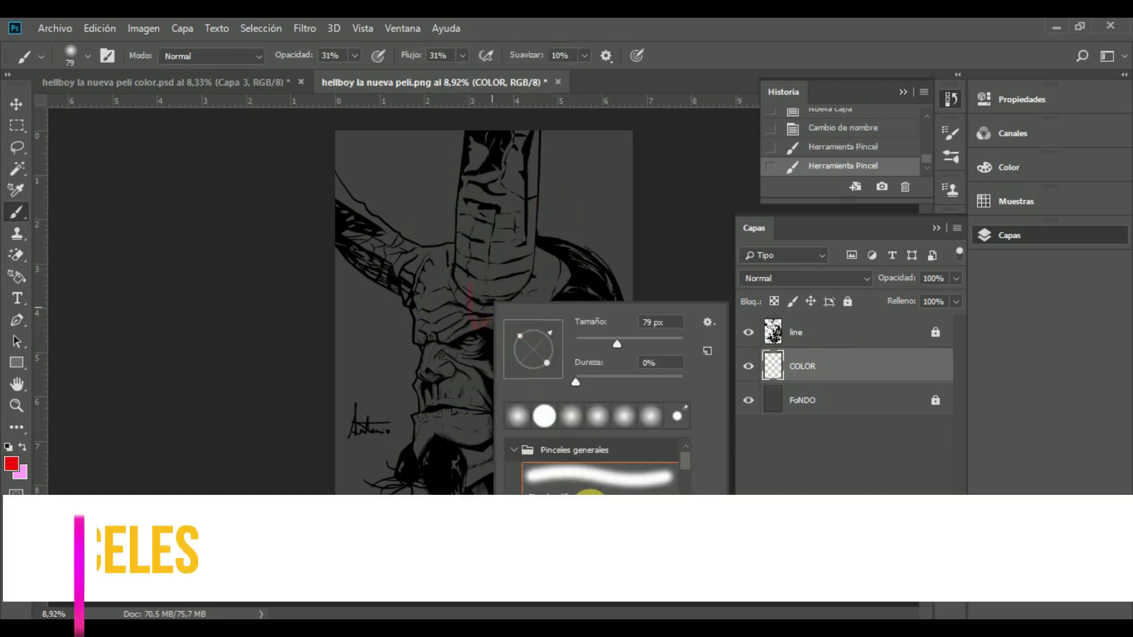
left_click(458, 295)
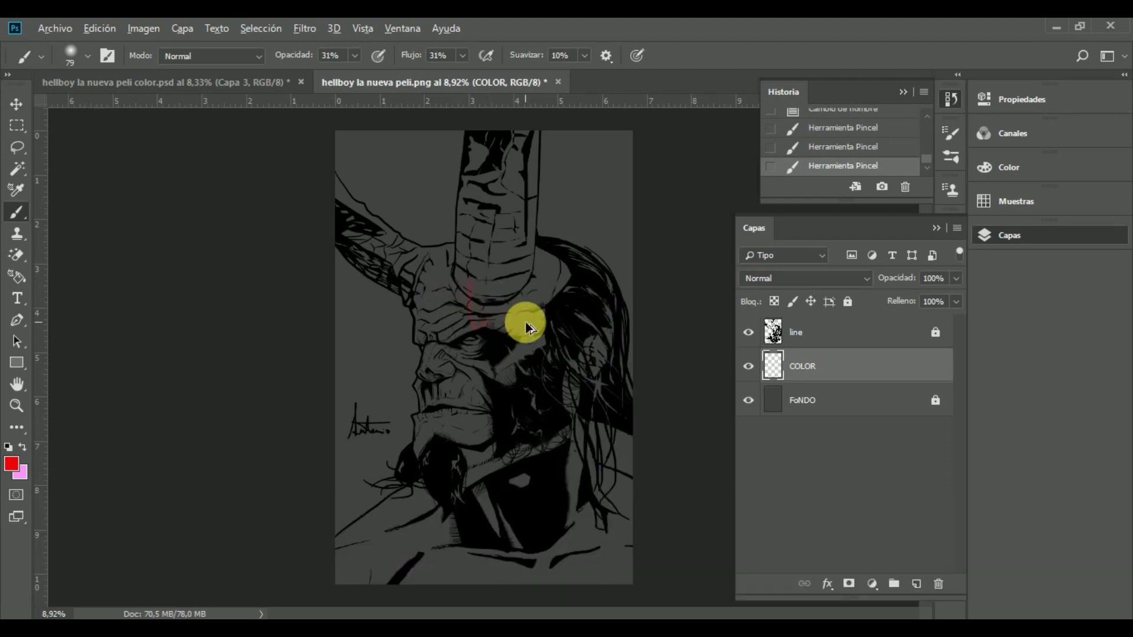
key("ctrl+alt+z")
key("ctrl+alt+z")
key("ctrl+alt+z")
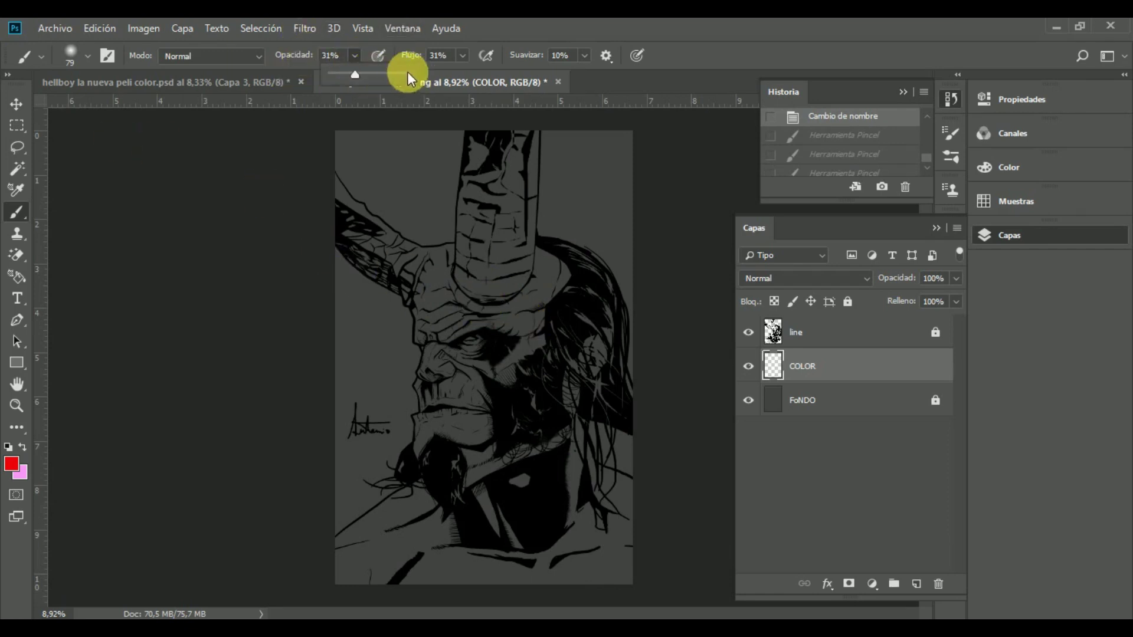
Set the brush's opacity and flow to 100% and choose the Circular definido preset, undoing the latest red test dabs on the forehead
left_click(407, 72)
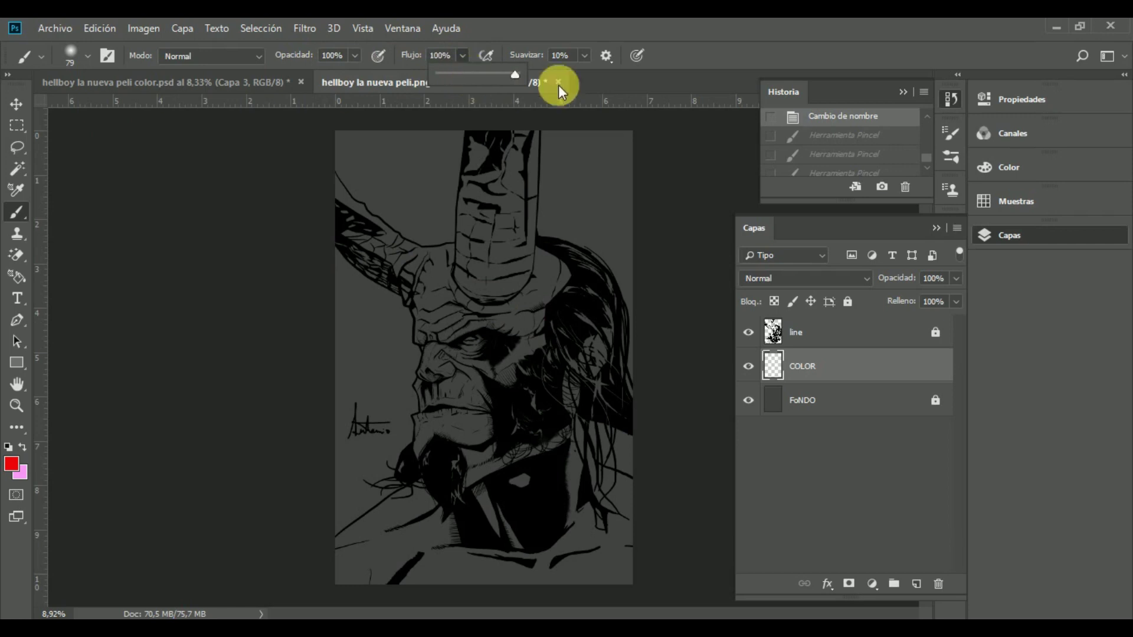
left_click(498, 342)
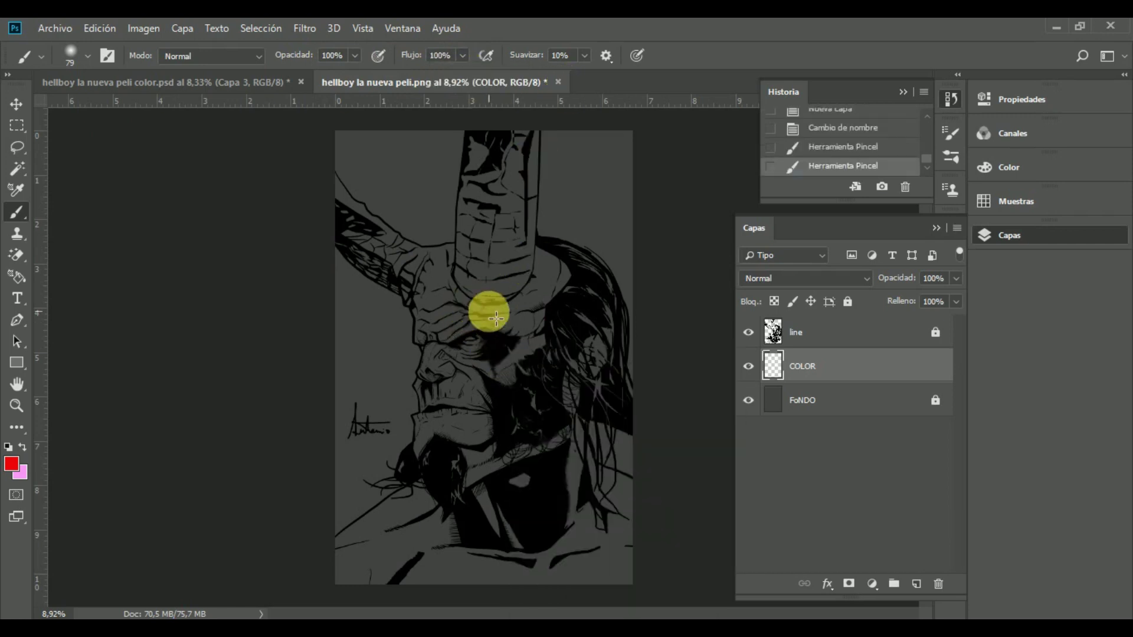
left_click(465, 328)
right_click(465, 330)
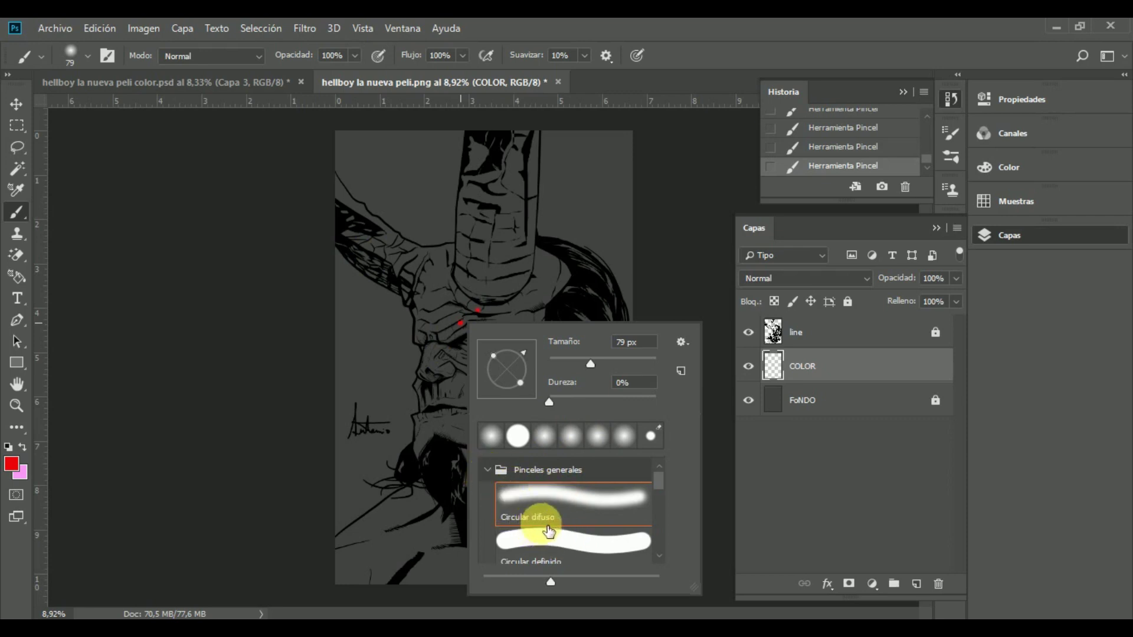
scroll(561, 537, "down", 1)
left_click(585, 542)
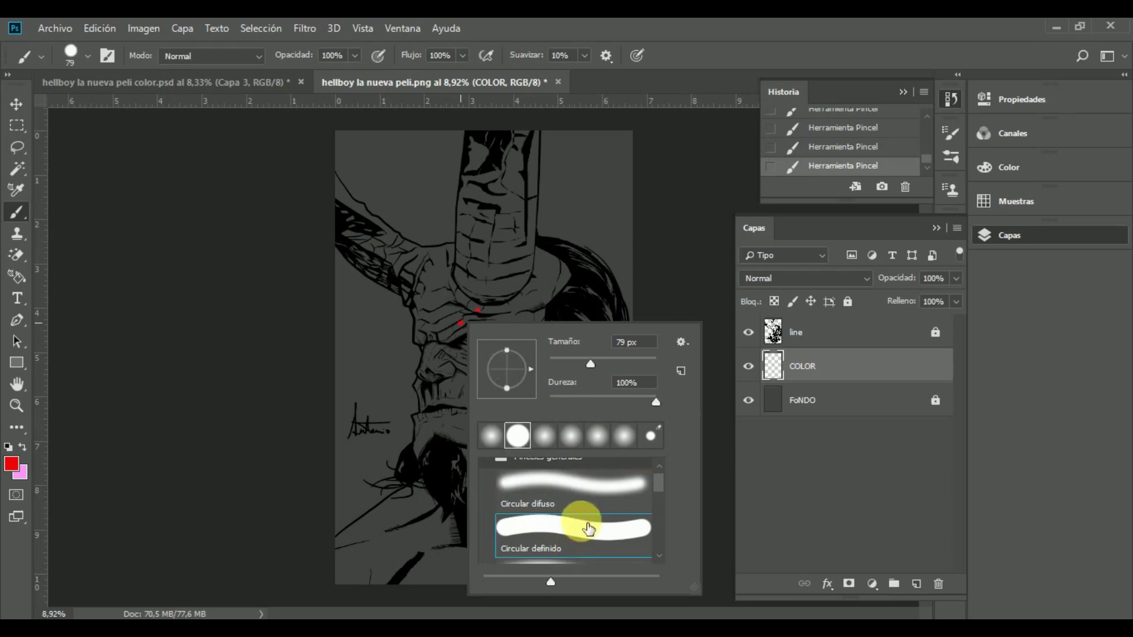
key("ctrl+alt+z")
key("ctrl+alt+z")
Switch to the Magic Wand tool and unlock the line layer
key("l")
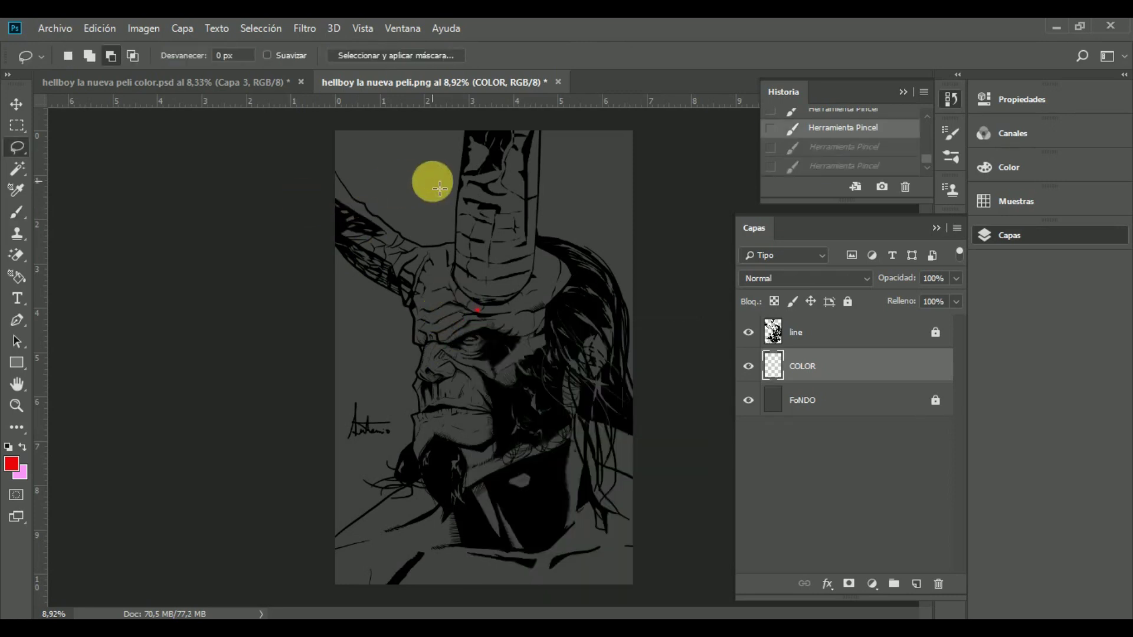
left_click(22, 169)
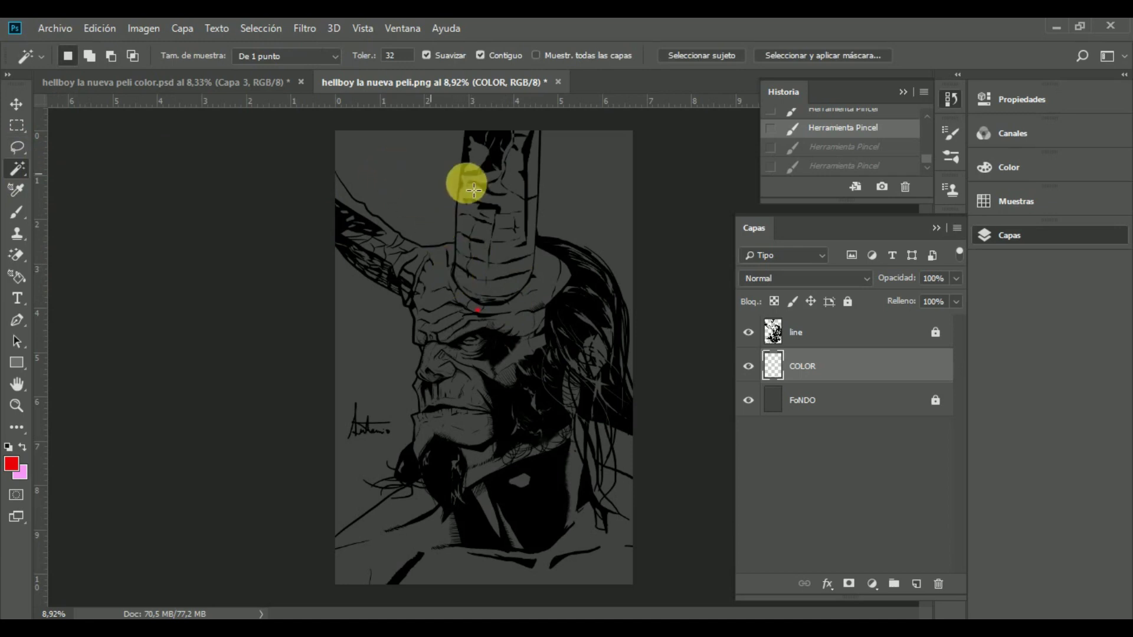
left_click(909, 333)
left_click(937, 333)
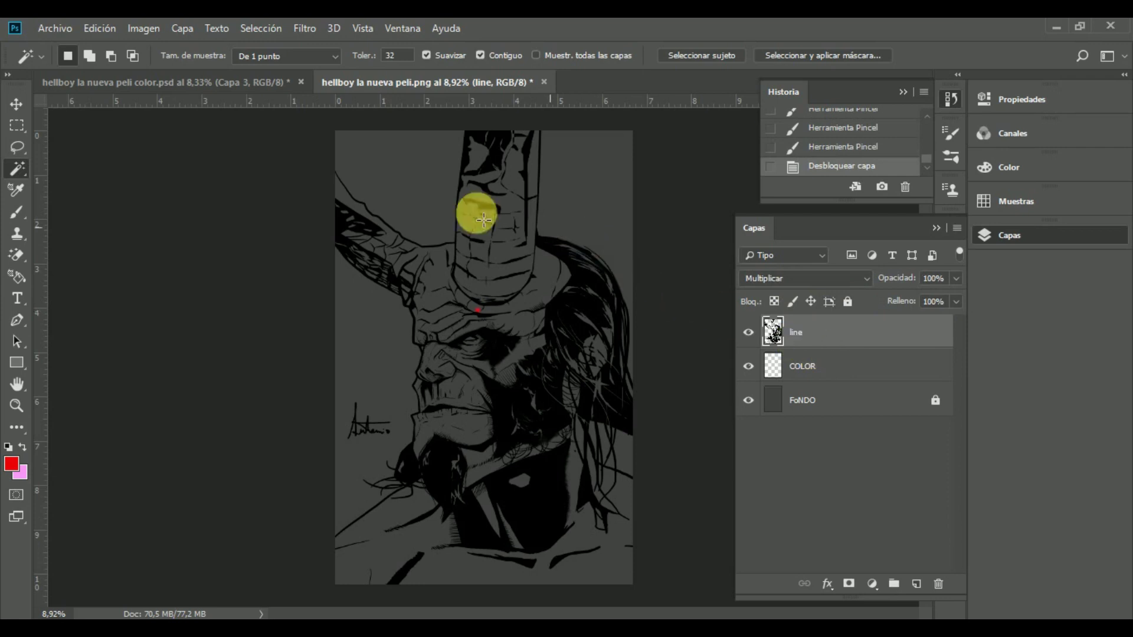
Select all the empty background areas around the figure on the line layer and invert the selection
left_click(401, 185)
left_click(592, 202, "shift")
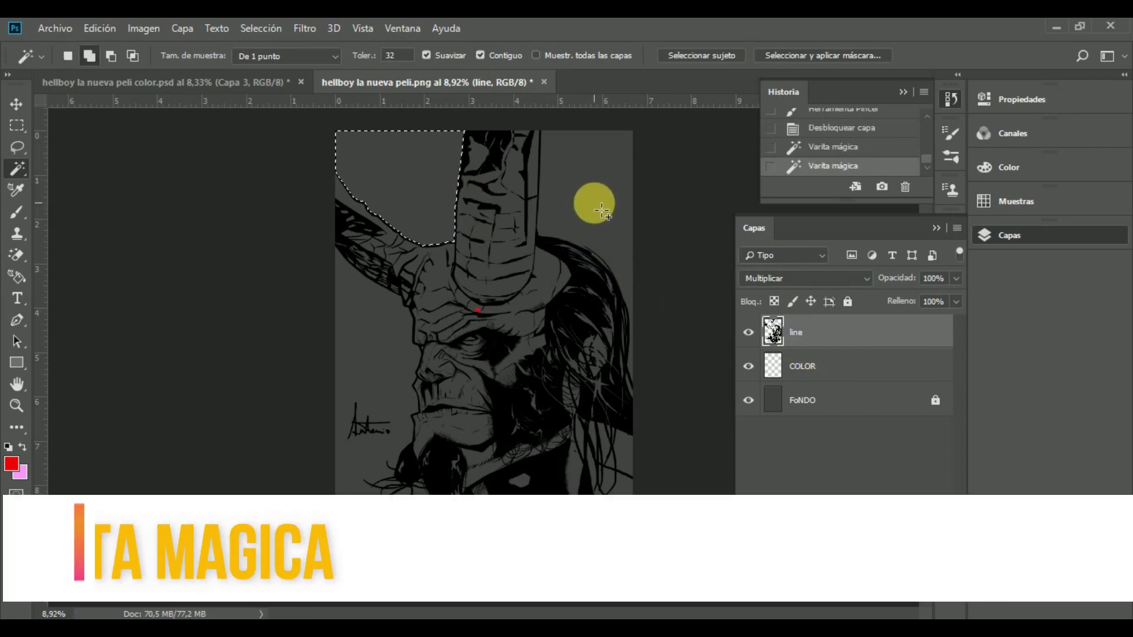
left_click(371, 334, "shift")
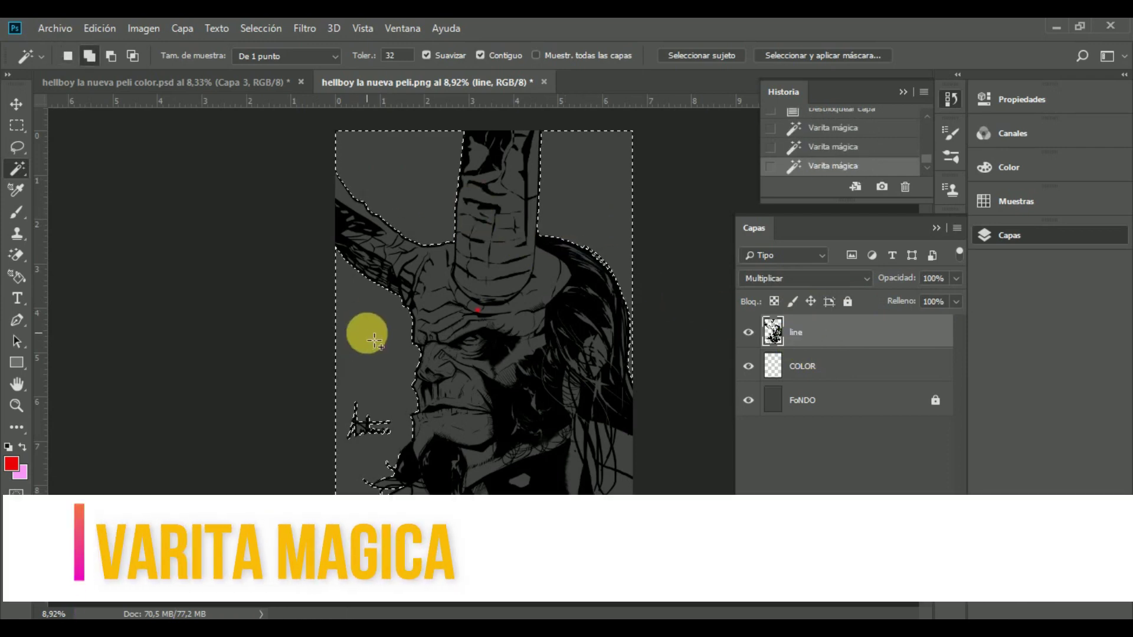
left_click(387, 476, "shift")
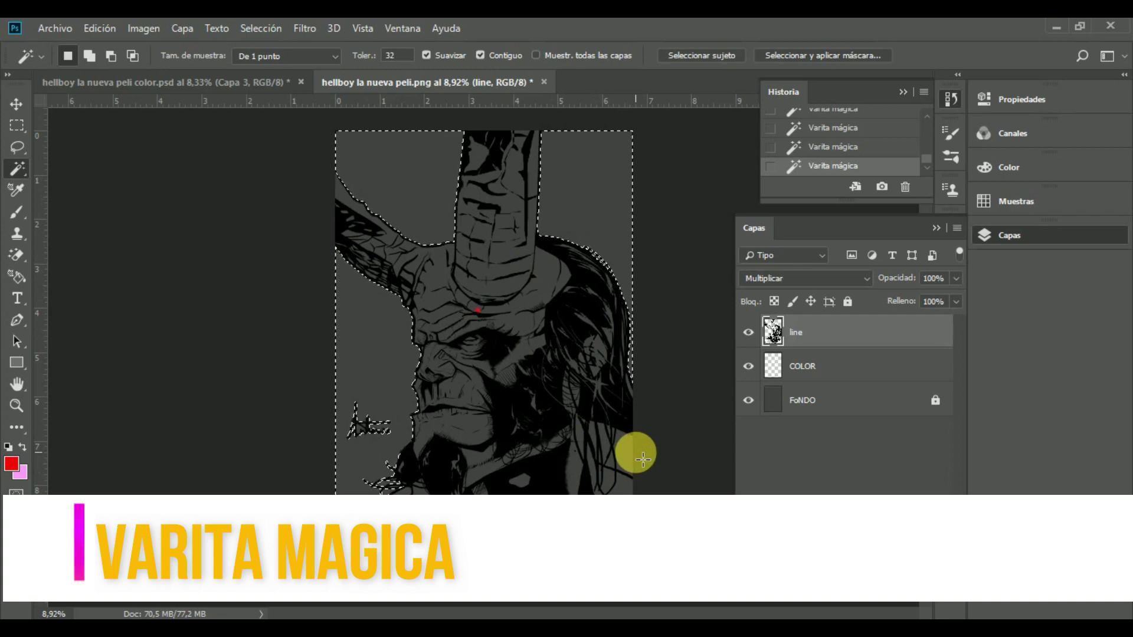
key("ctrl+shift+i")
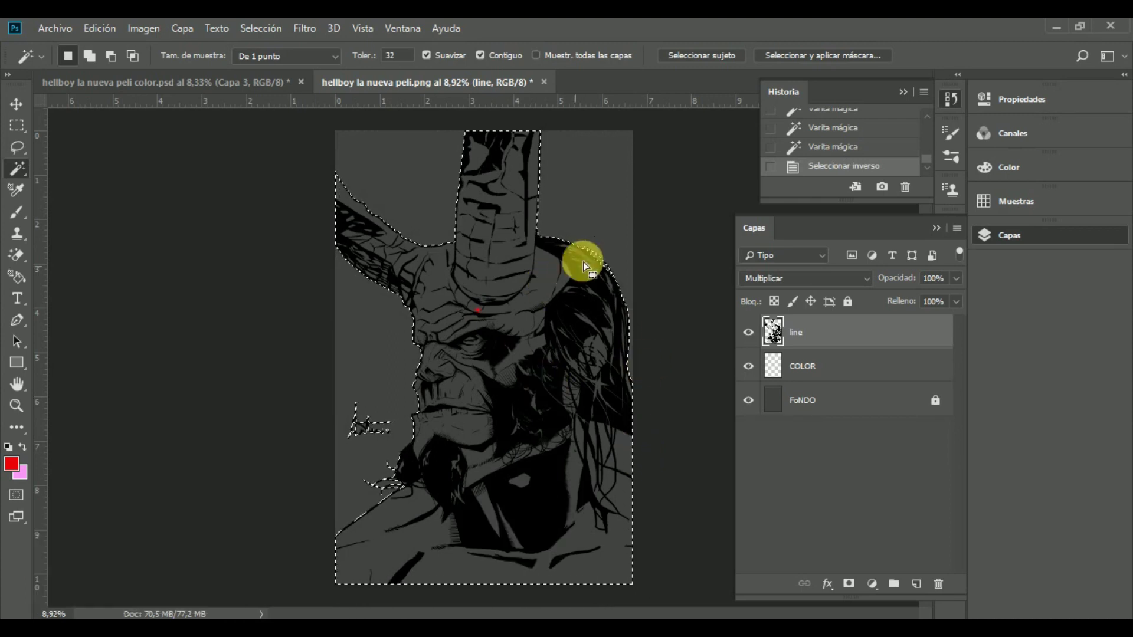
Fill the selected figure with red on the COLOR layer using the Paint Bucket, and deselect
key("g")
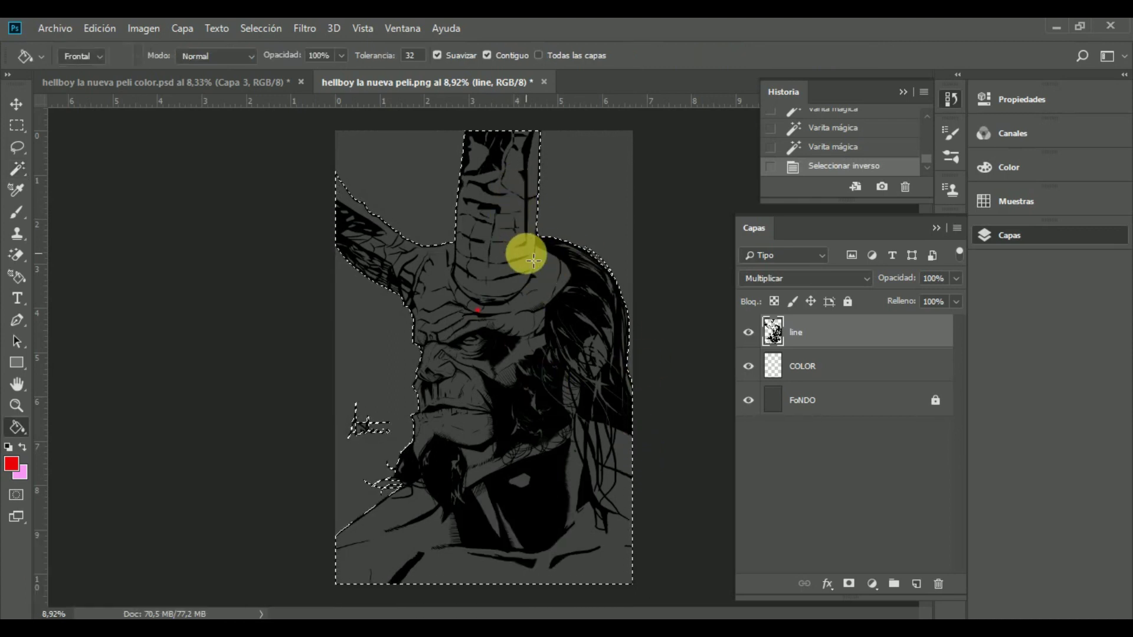
left_click(855, 366)
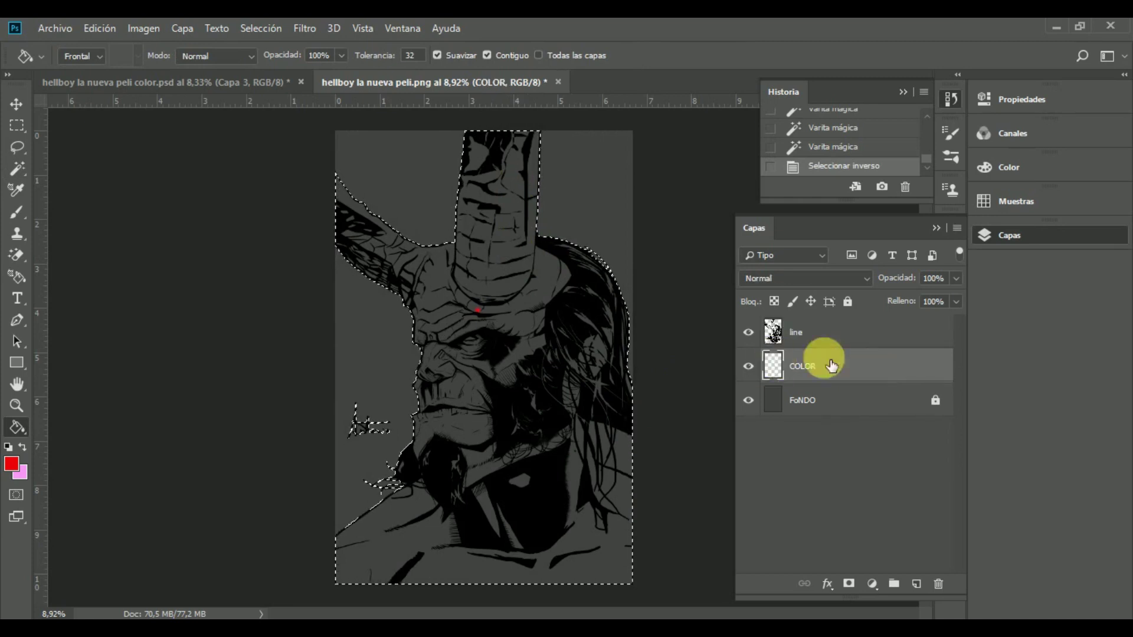
left_click(502, 325)
left_click(557, 325)
key("ctrl+d")
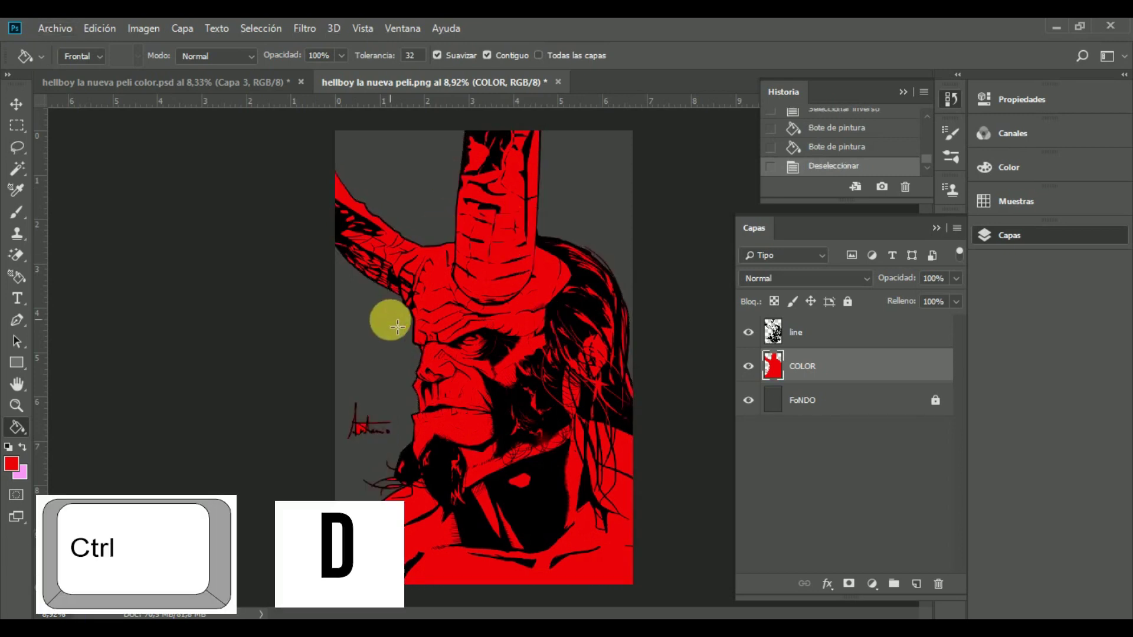
Erase the red from the signature on the COLOR layer using the Eraser tool at 94 px
key("e")
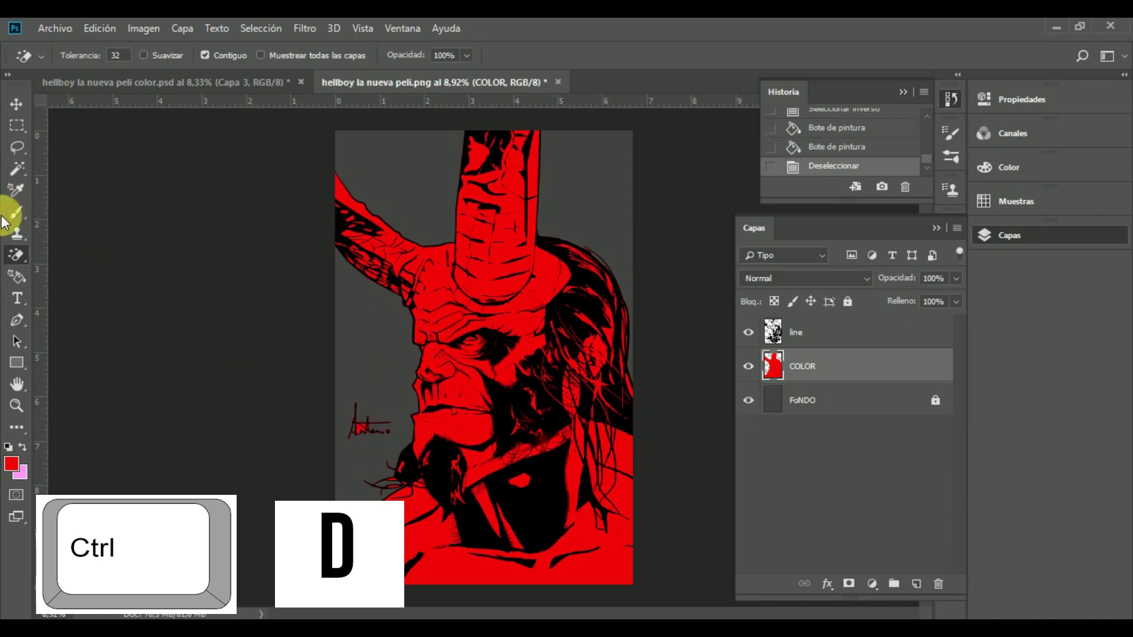
right_click(23, 259)
left_click(65, 253)
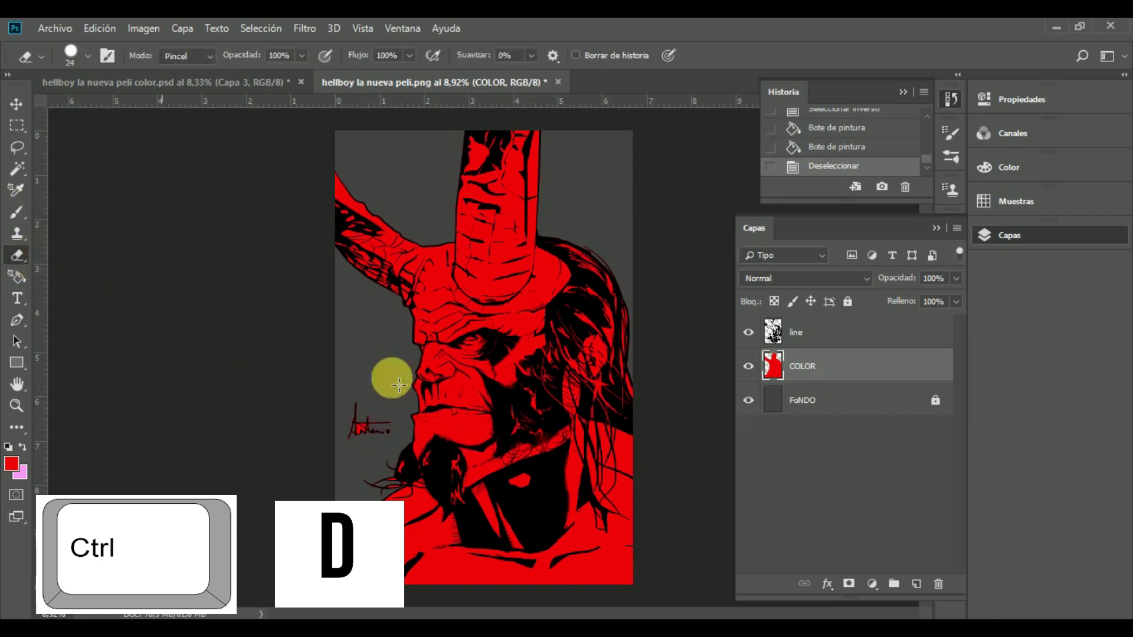
right_click(359, 373)
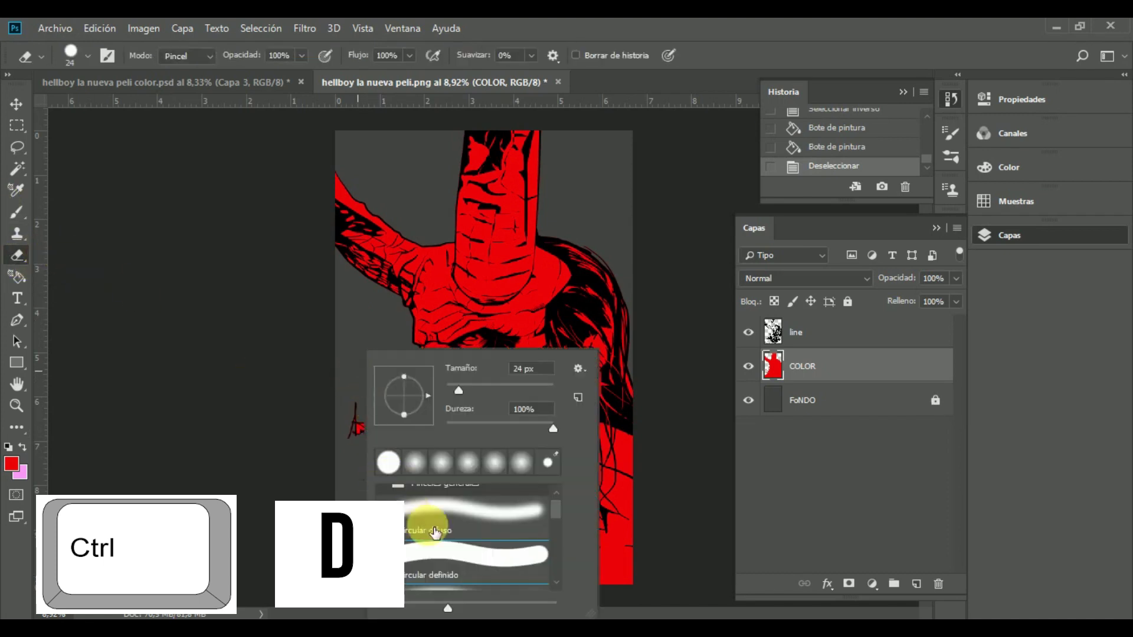
left_click(354, 397)
mouse_move(364, 404)
left_mouse_down()
mouse_move(351, 430)
mouse_move(385, 413)
mouse_move(400, 429)
mouse_move(373, 426)
left_mouse_up()
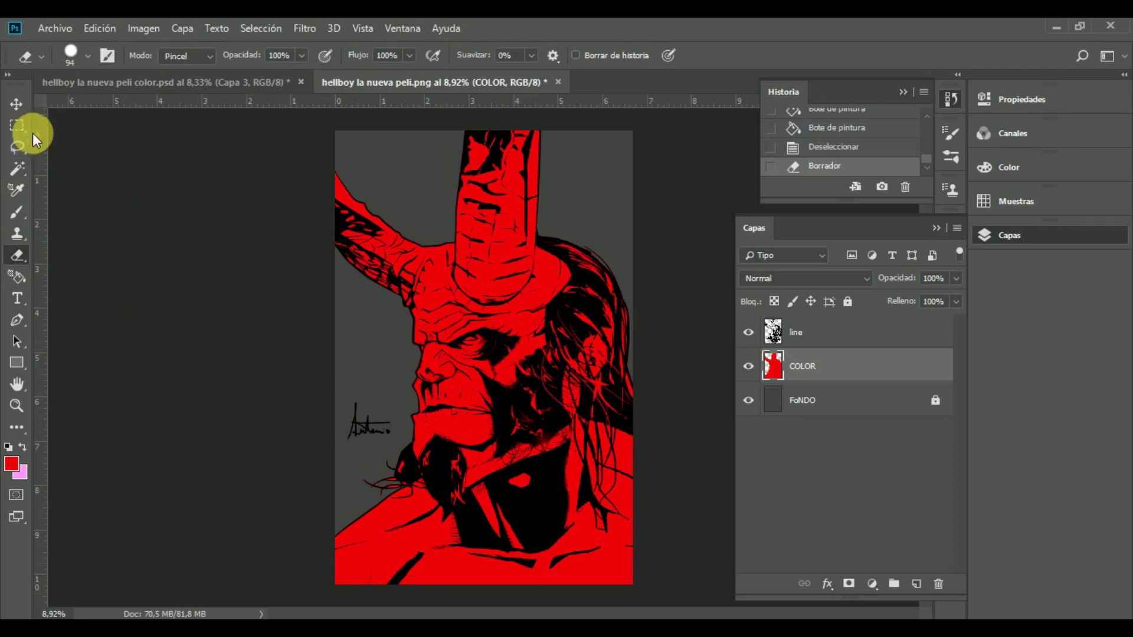
Switch to the Lasso tool, lock the line layer and make COLOR the active layer
left_click(16, 146)
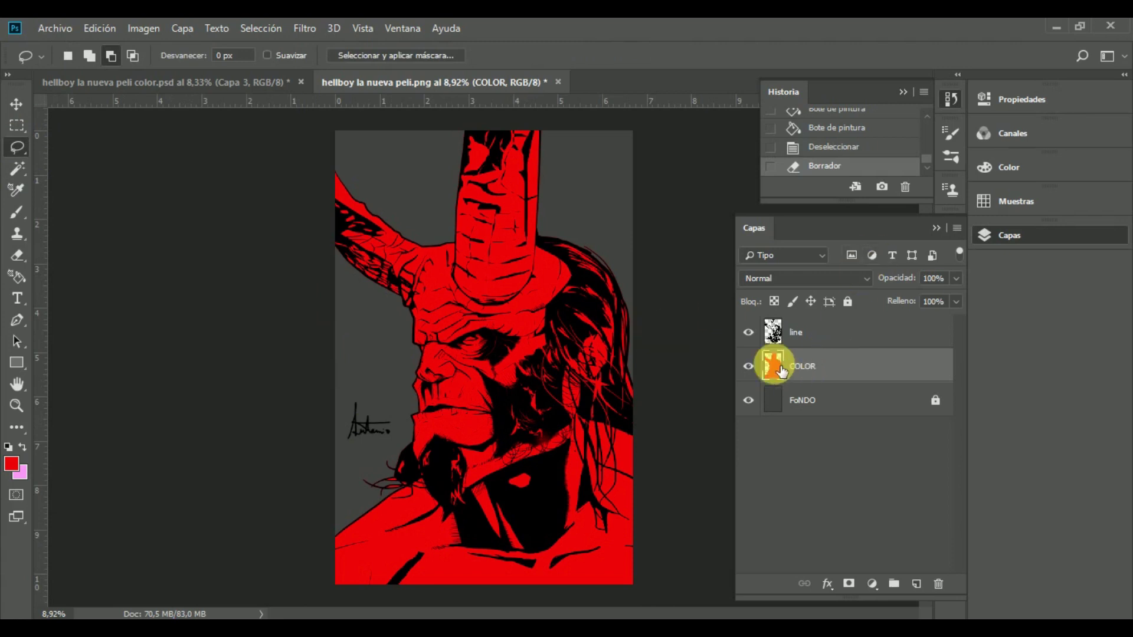
left_click(829, 321)
left_click(847, 301)
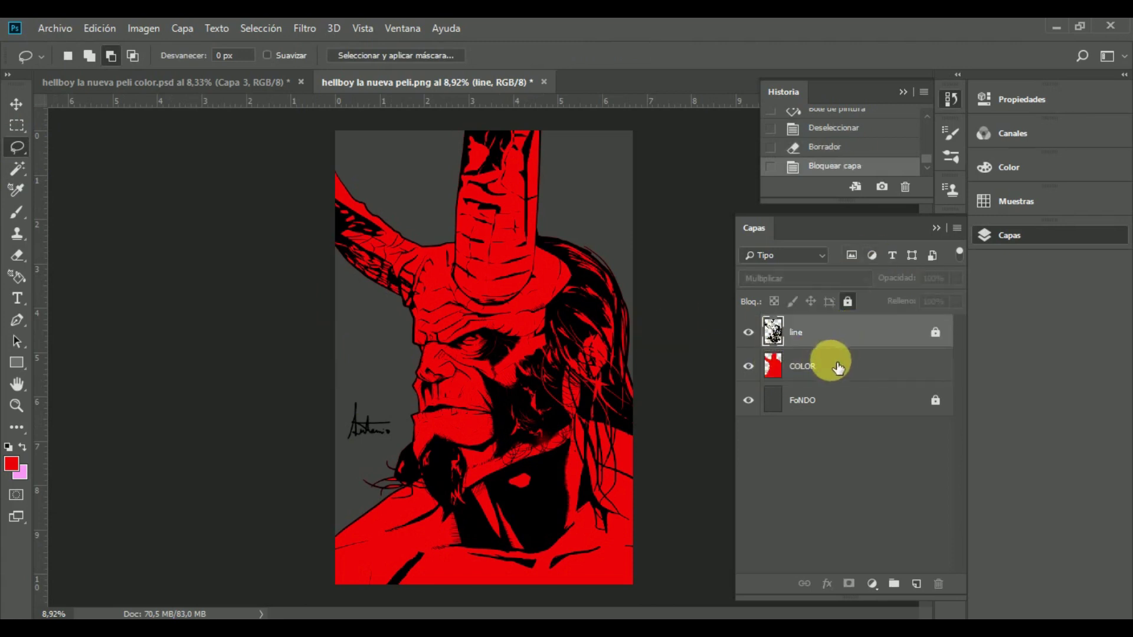
left_click(839, 372)
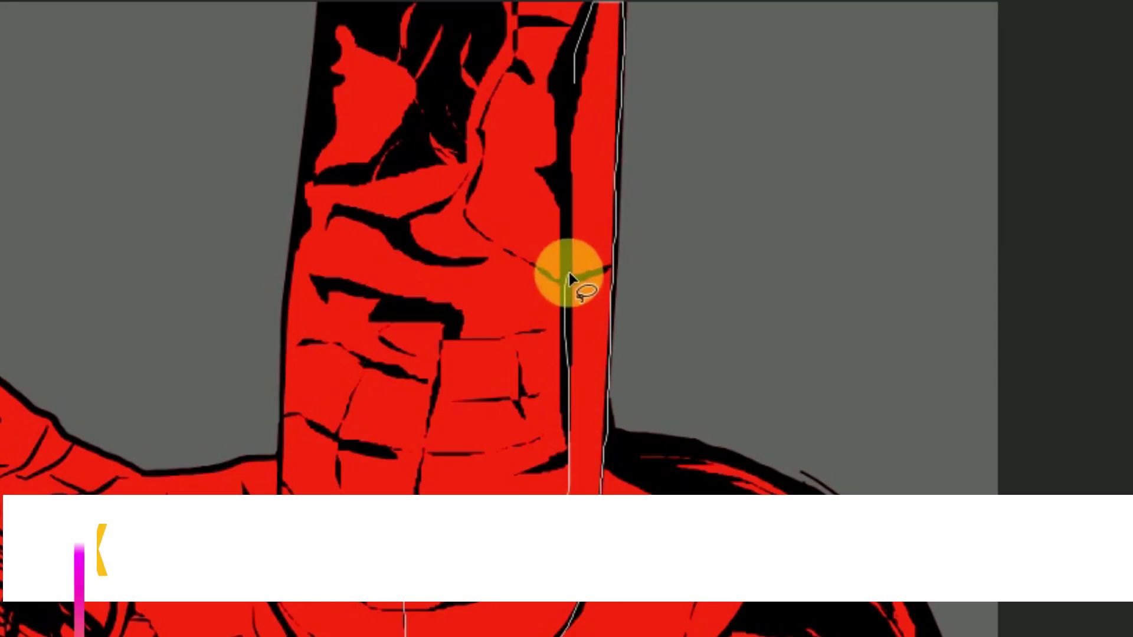
Lasso the narrow strip along the large horn's outer edge and paint it light orange with a big soft brush
left_click_drag(384, 273, 384, 176)
right_click(391, 257)
left_click_drag(568, 334, 468, 334)
left_click_drag(480, 277, 488, 251)
key("Return")
mouse_move(593, 12)
left_mouse_down()
mouse_move(578, 448)
mouse_move(619, 183)
mouse_move(567, 392)
left_mouse_up()
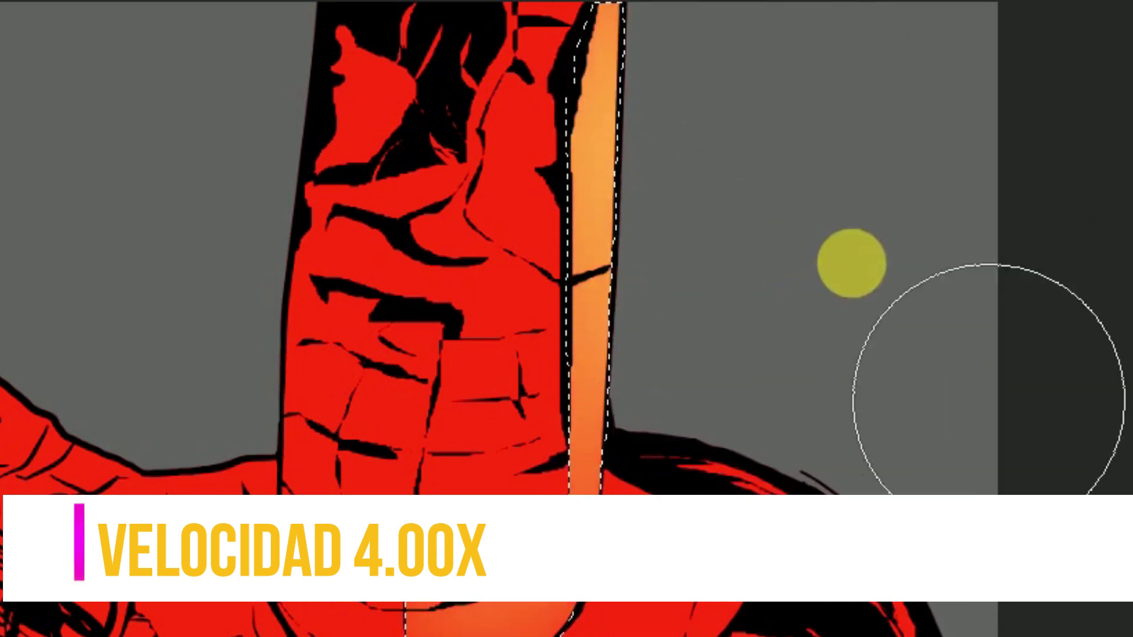
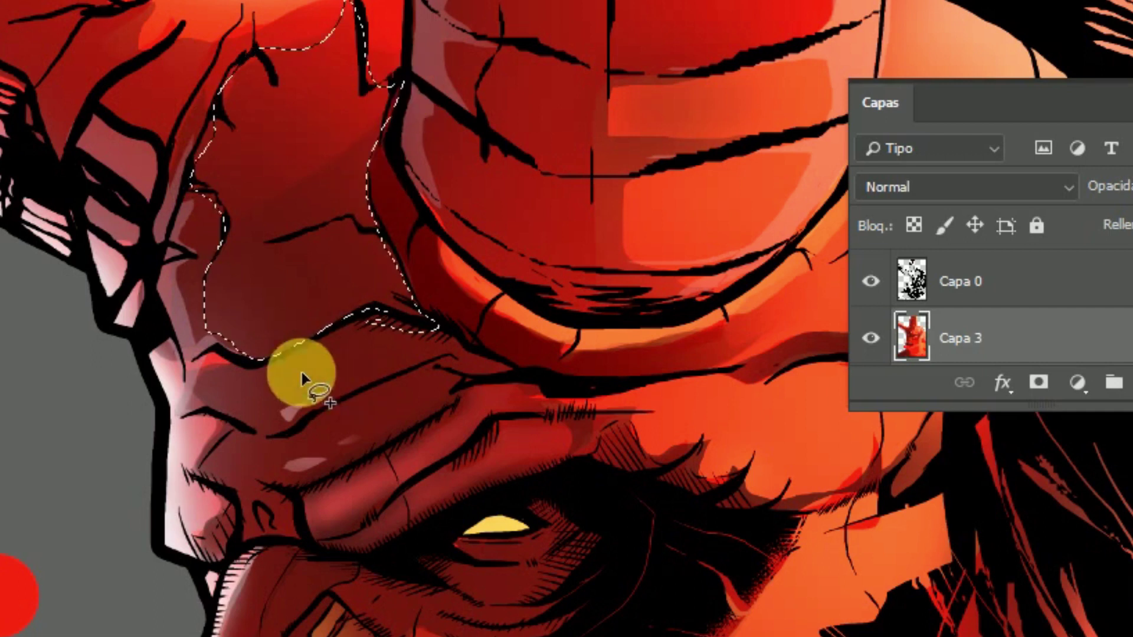
Extend the forehead selection over the brow wrinkles and eyebrow with the Lasso, and shade it with a soft brush
mouse_move(327, 481)
left_mouse_down()
mouse_move(506, 362)
mouse_move(514, 369)
left_mouse_up()
mouse_move(464, 377)
left_mouse_down()
mouse_move(473, 397)
mouse_move(392, 498)
mouse_move(448, 472)
mouse_move(561, 380)
mouse_move(502, 413)
left_mouse_up()
mouse_move(560, 434)
left_mouse_down()
mouse_move(334, 538)
mouse_move(652, 493)
mouse_move(814, 505)
mouse_move(590, 437)
left_mouse_up()
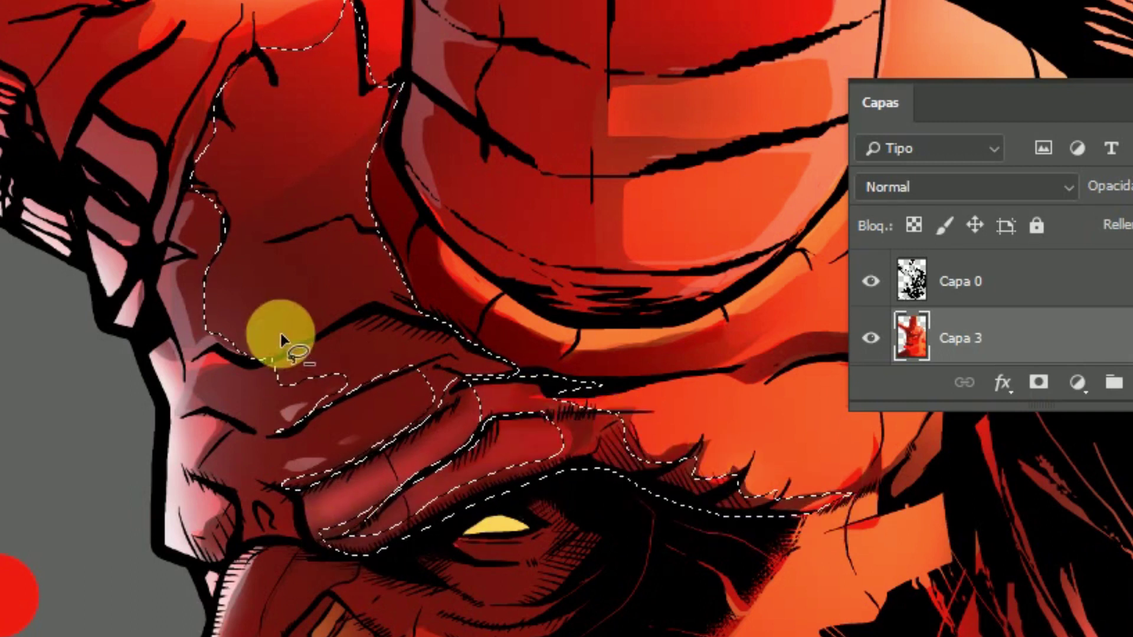
key("ctrl+minus")
key("Tab")
key("b")
right_click(416, 310)
key("Return")
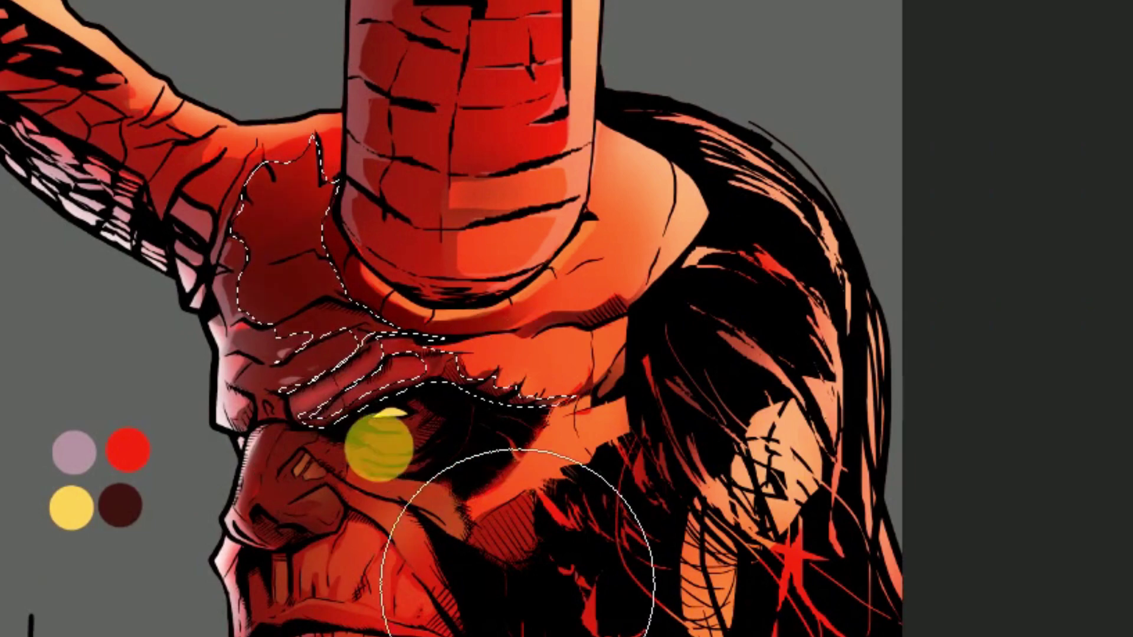
Lasso the remaining red hair areas beside the head and darken them with the brush
scroll(542, 416, "up", 2)
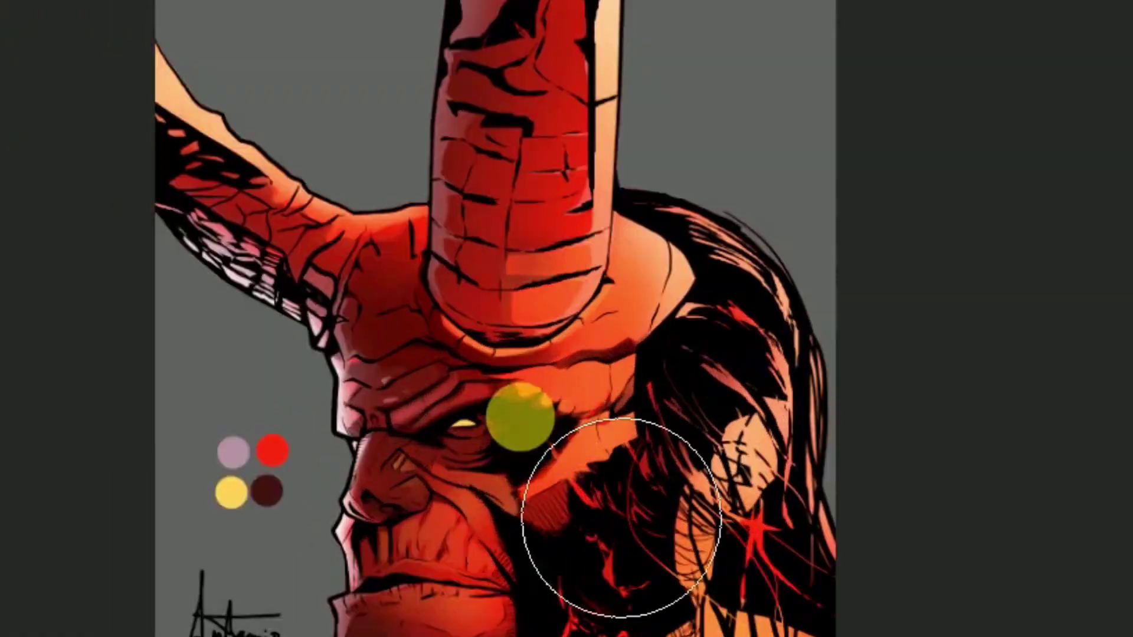
scroll(518, 417, "down", 2)
scroll(253, 270, "up", 5)
scroll(606, 397, "down", 3)
key("Tab")
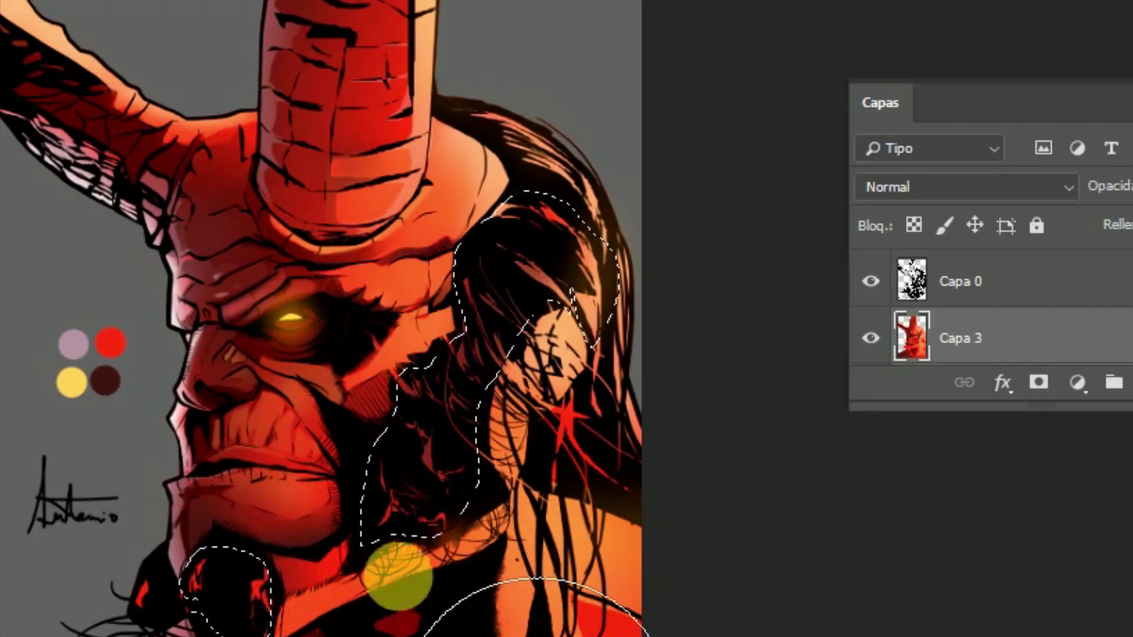
key("l")
mouse_move(514, 195)
left_mouse_down()
mouse_move(493, 215)
mouse_move(506, 240)
mouse_move(485, 228)
mouse_move(494, 118)
mouse_move(581, 172)
mouse_move(631, 366)
mouse_move(538, 454)
mouse_move(522, 242)
mouse_move(488, 114)
mouse_move(543, 144)
mouse_move(501, 127)
left_mouse_up()
key("b")
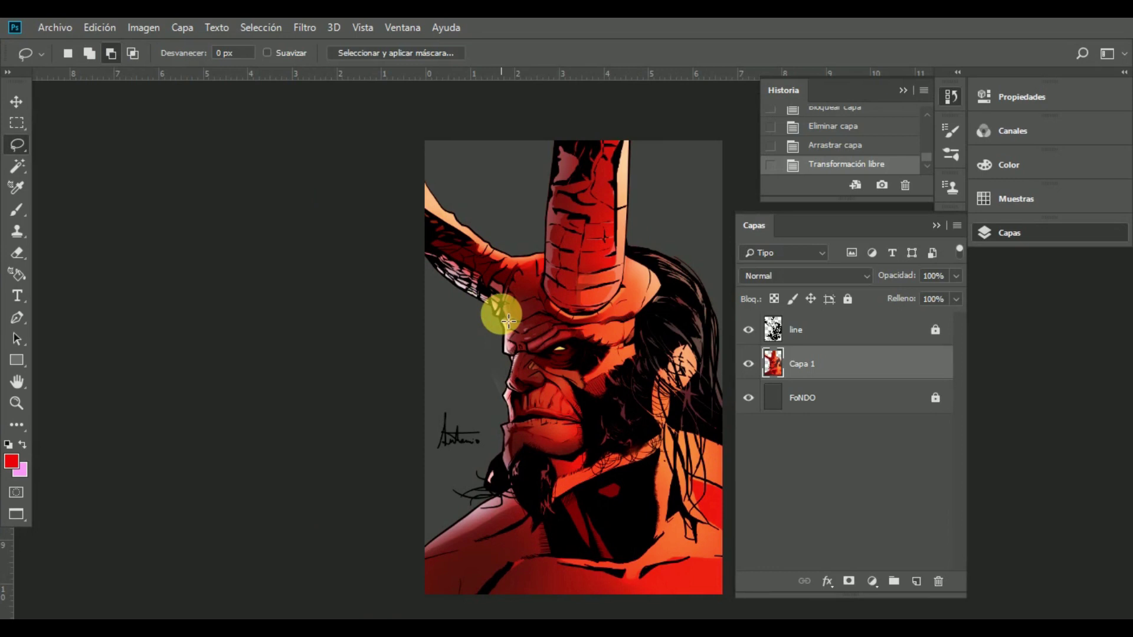
Add a new layer above the line layer and name it EFECTOS
key("f")
key("f")
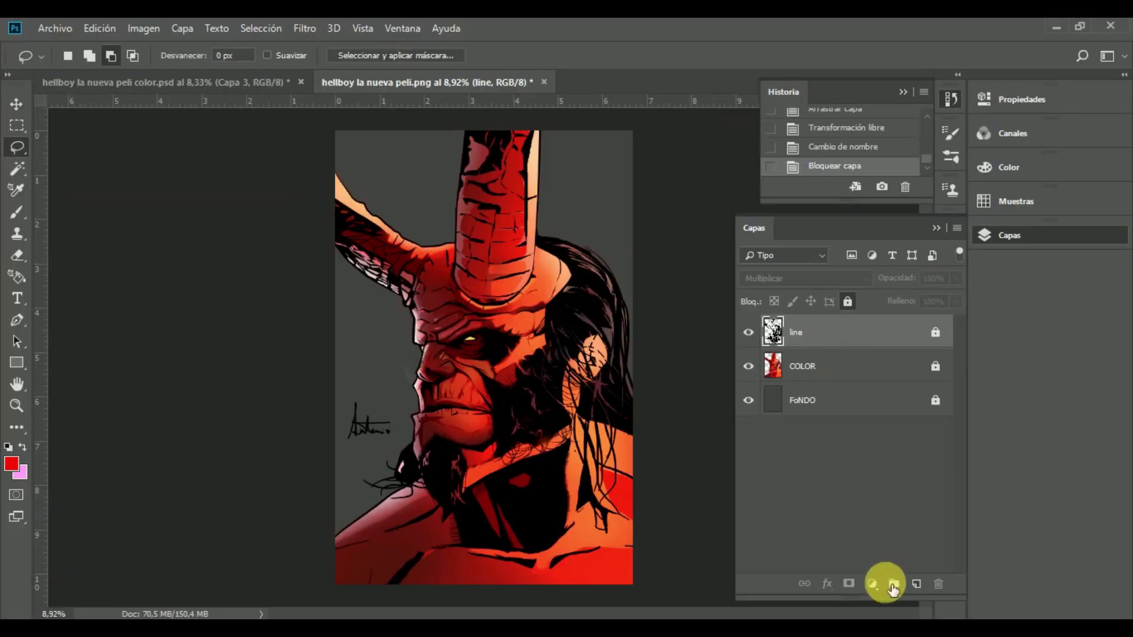
left_click(916, 584)
left_click_drag(783, 318, 862, 365)
left_click(857, 376)
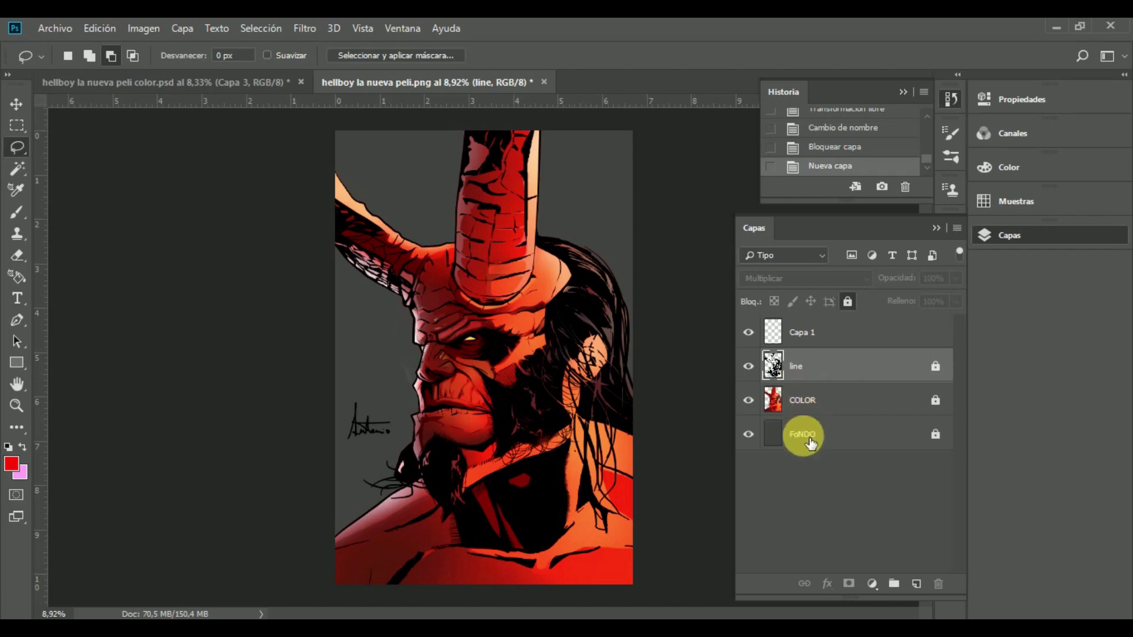
left_click(844, 446)
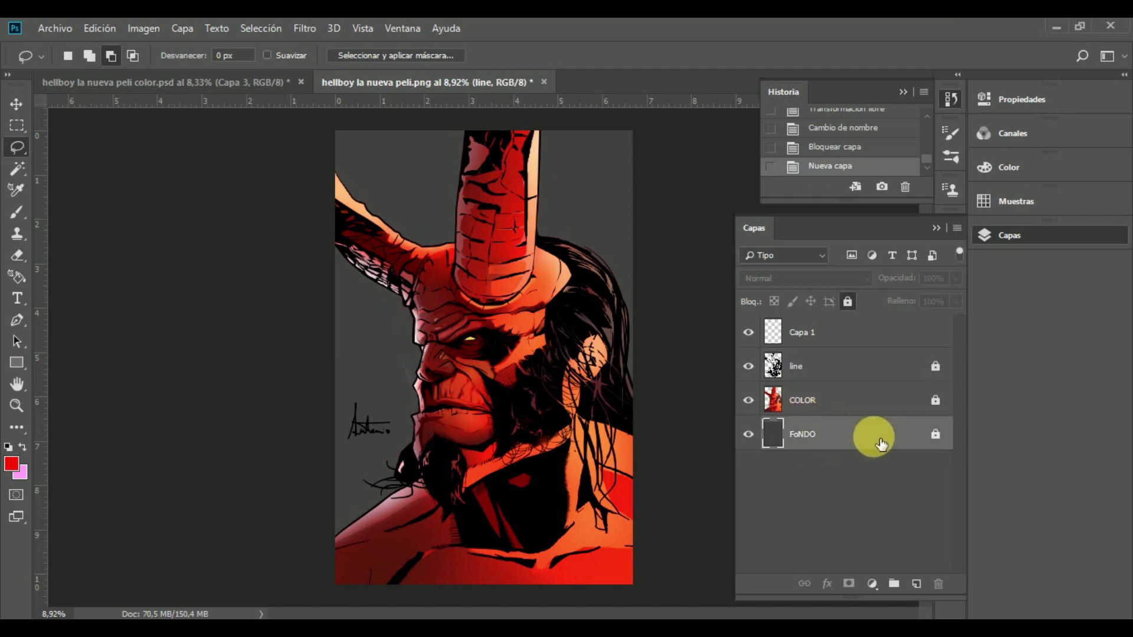
left_click(838, 399)
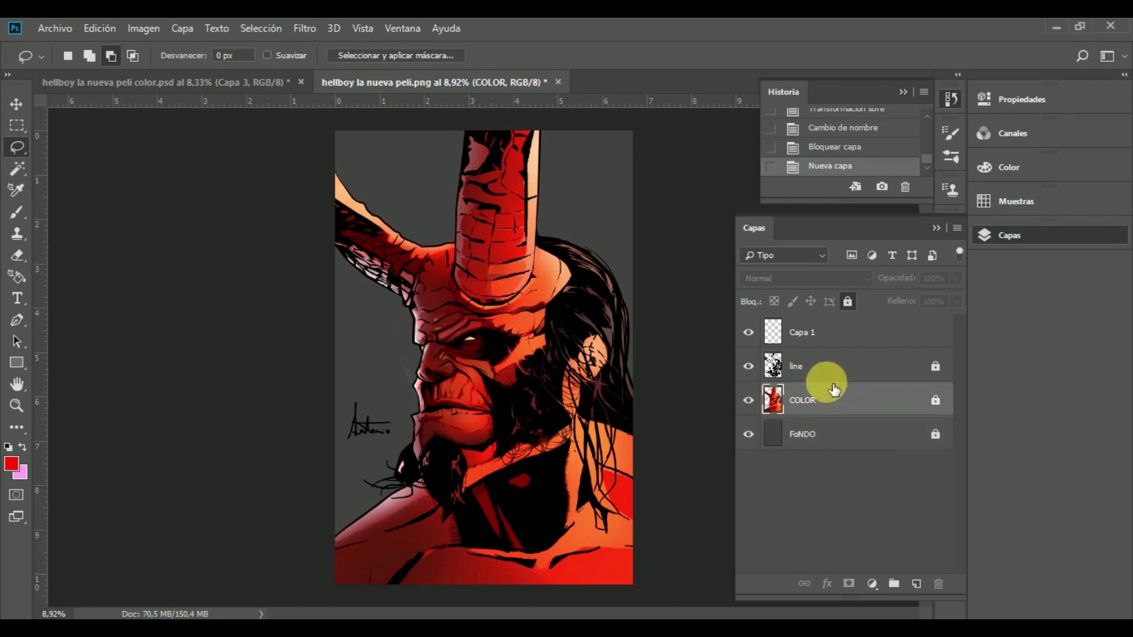
left_click(832, 337)
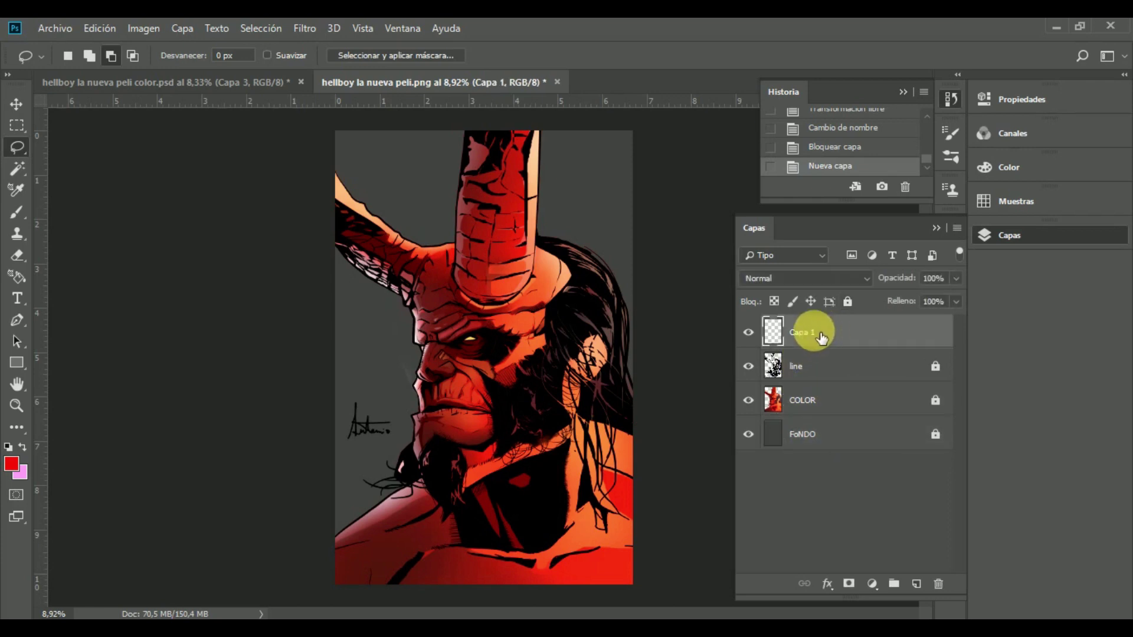
double_click(795, 336)
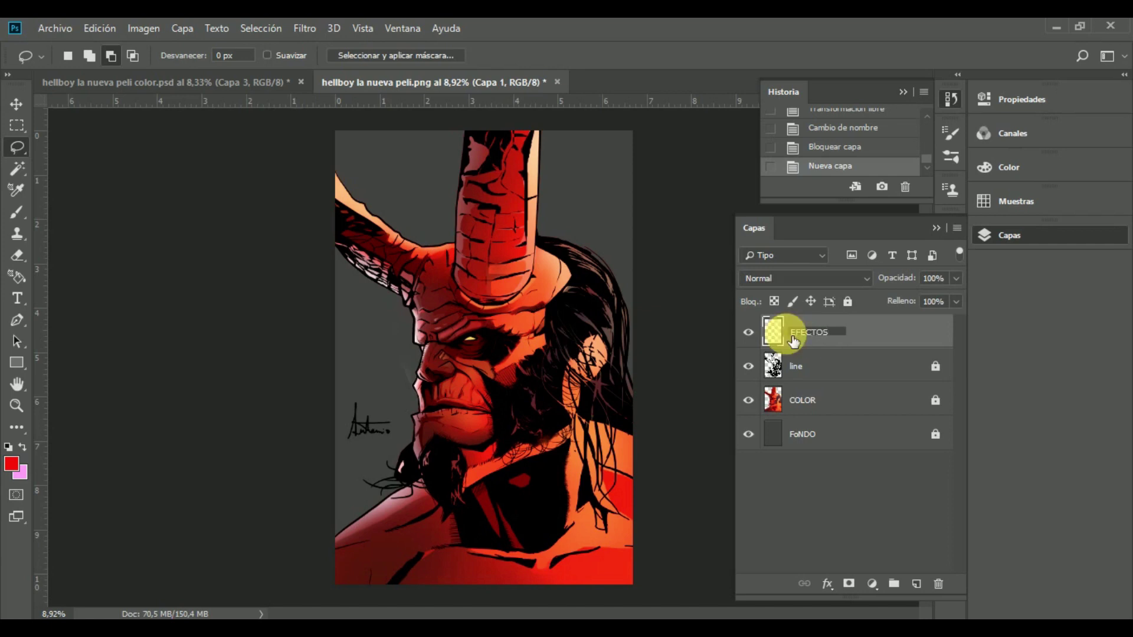
key("Return")
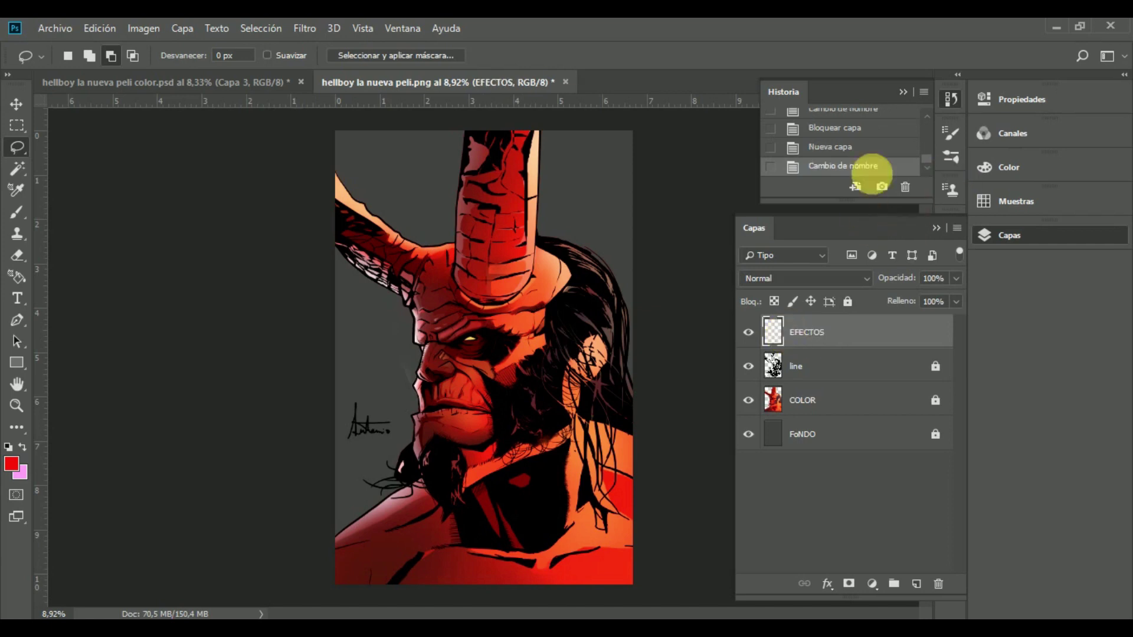
Set the EFECTOS layer's blending mode to Luz fuerte
left_click(815, 275)
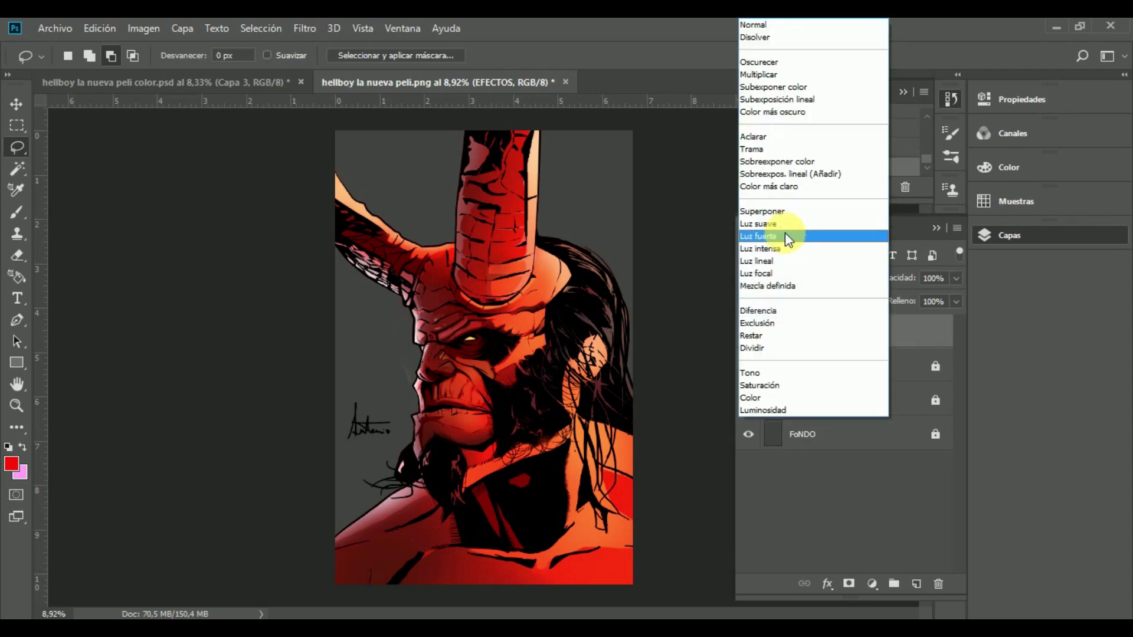
left_click(780, 234)
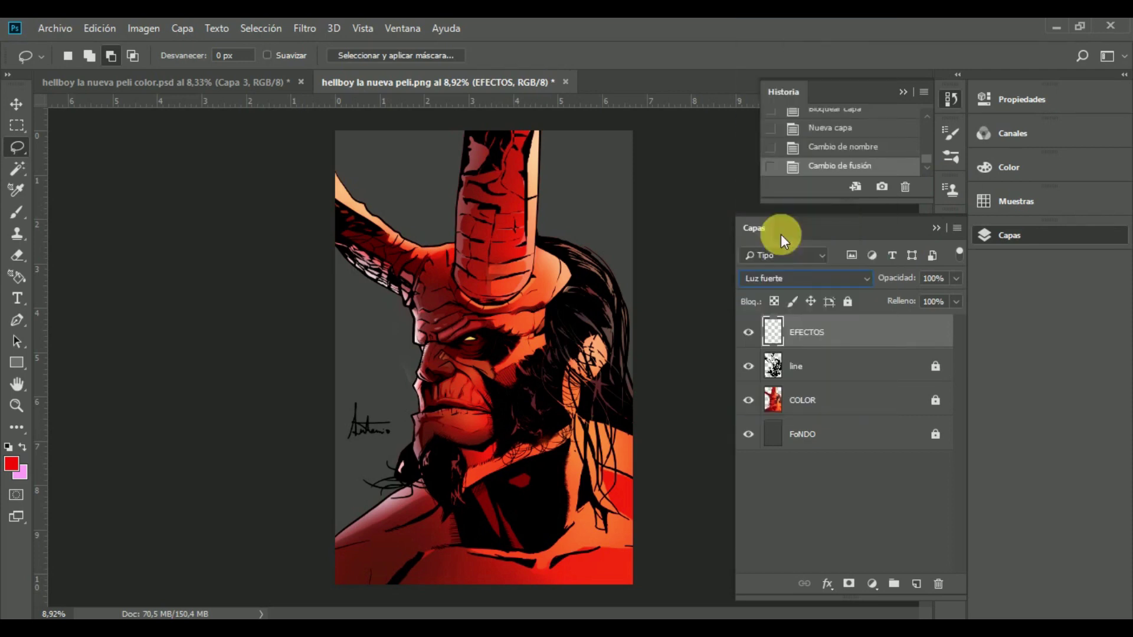
left_click(790, 278)
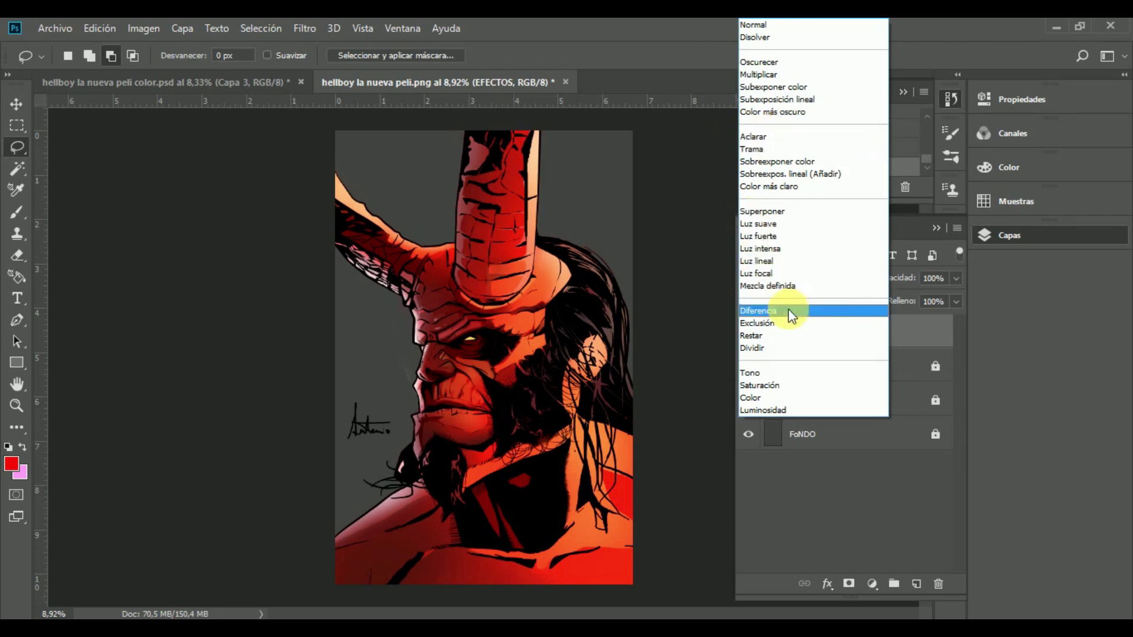
left_click(768, 236)
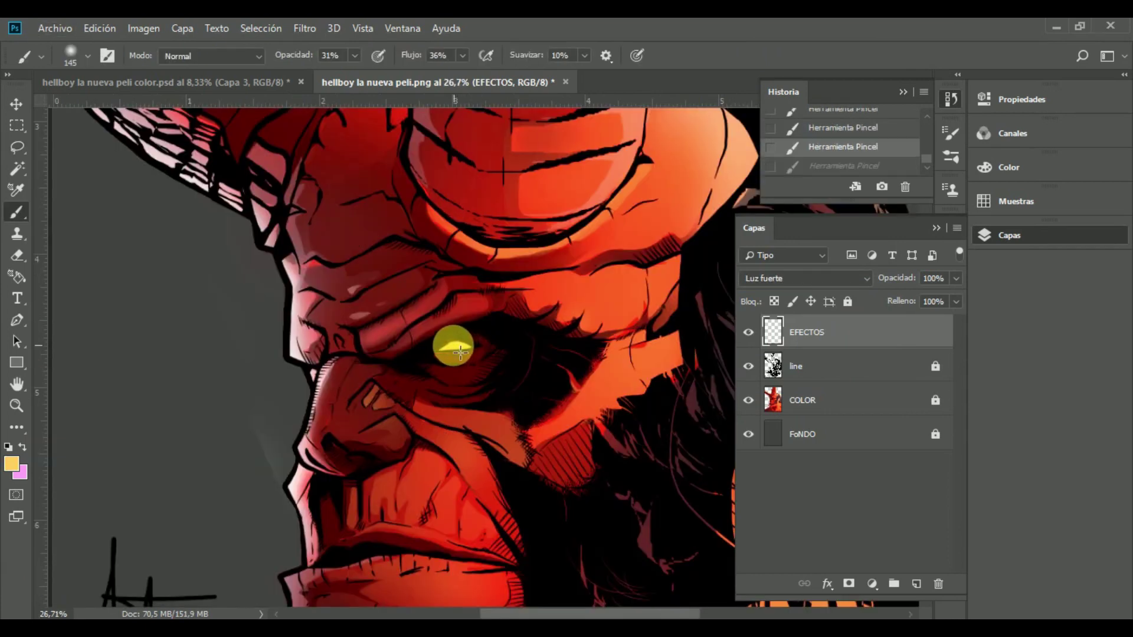
Build up a soft yellow glow over the eye on the EFECTOS layer with the Circular difuso brush at 405 px and 514 px
right_click(461, 352)
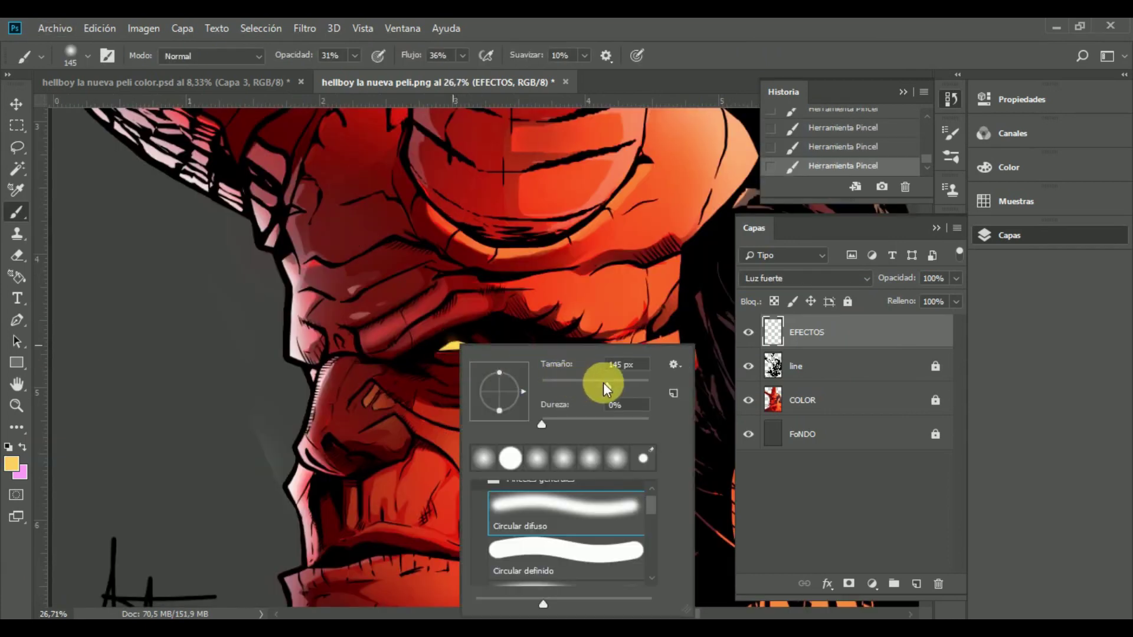
left_click(628, 387)
key("Return")
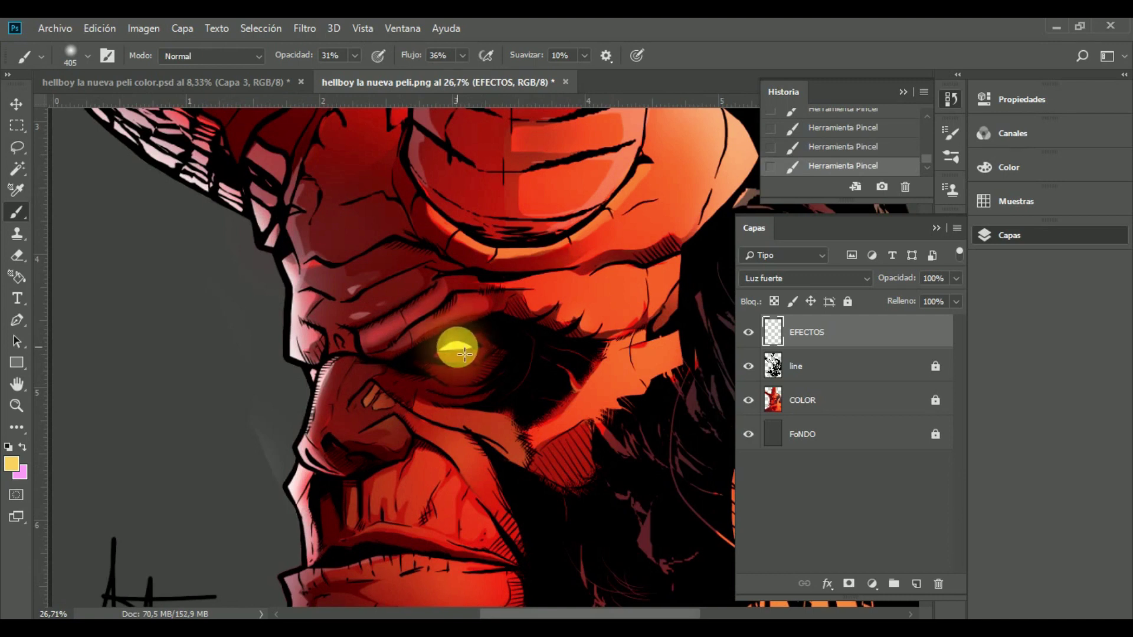
scroll(459, 348, "down", 2)
scroll(459, 331, "up", 2)
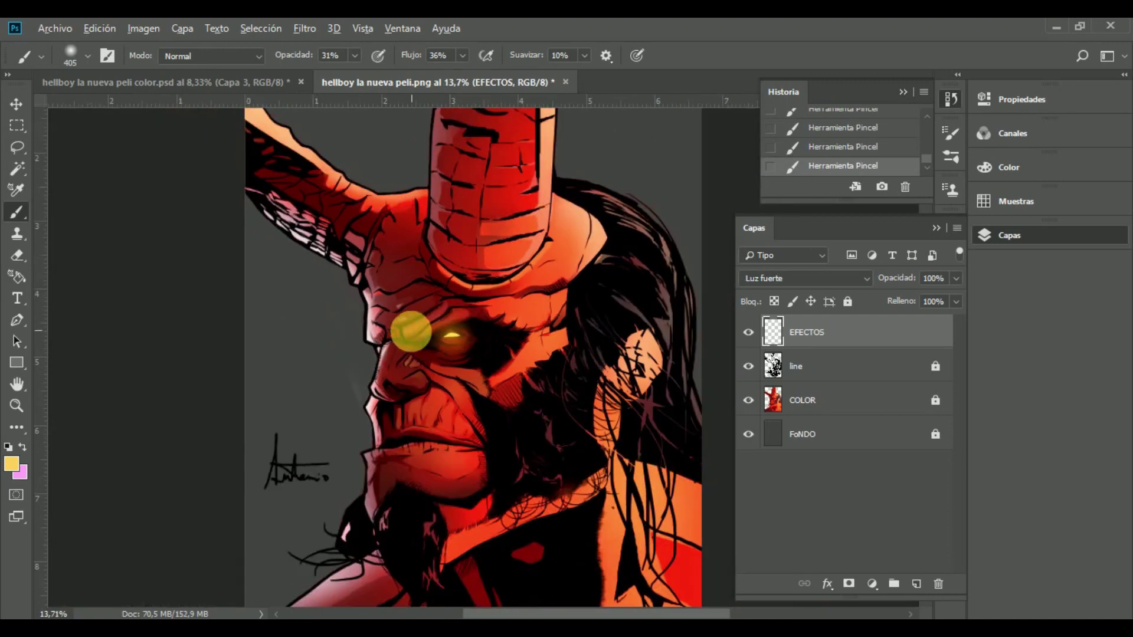
right_click(481, 338)
left_click(664, 375)
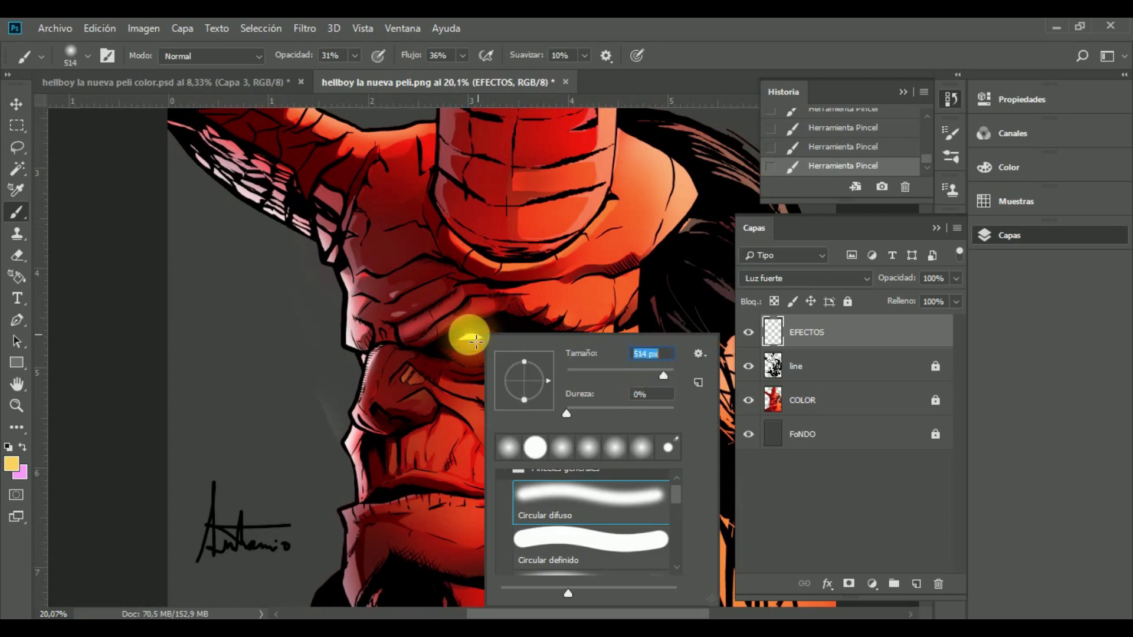
left_click(478, 345)
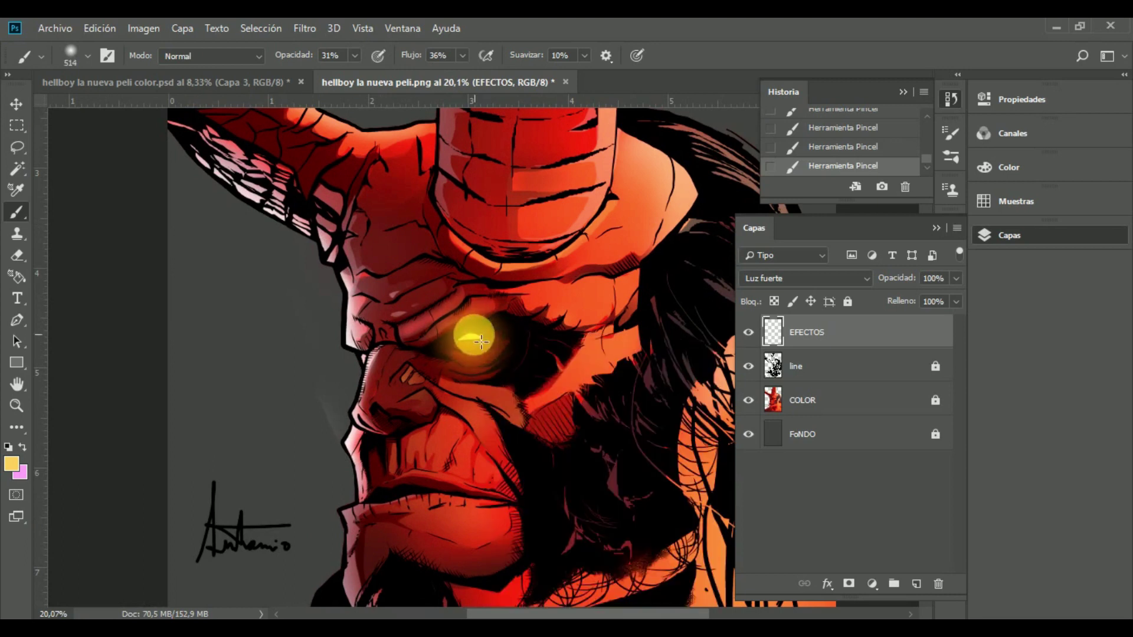
Set the foreground colour to white and brighten the centre of the eye glow with the soft brush at 179 px
left_click(12, 464)
left_click(655, 250)
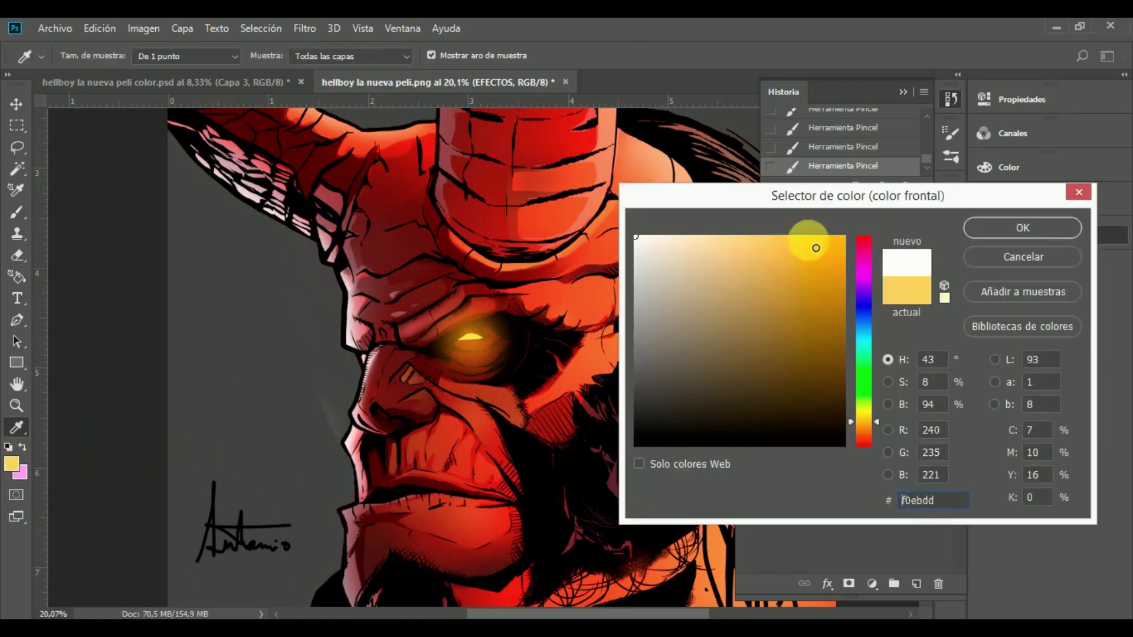
left_click(1022, 228)
key("b")
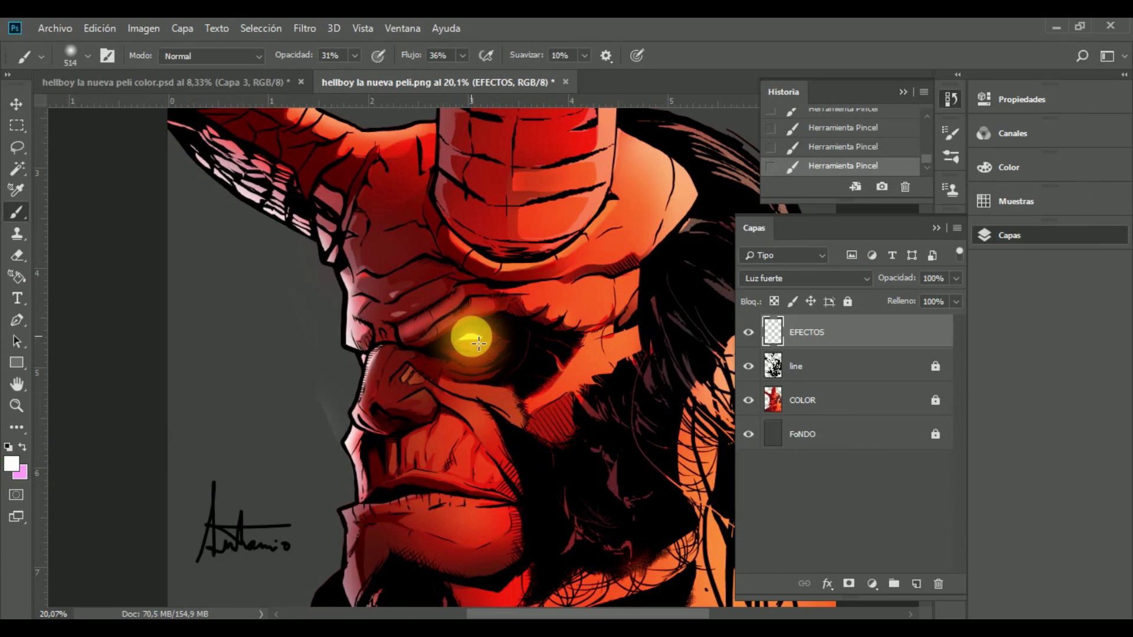
right_click(485, 350)
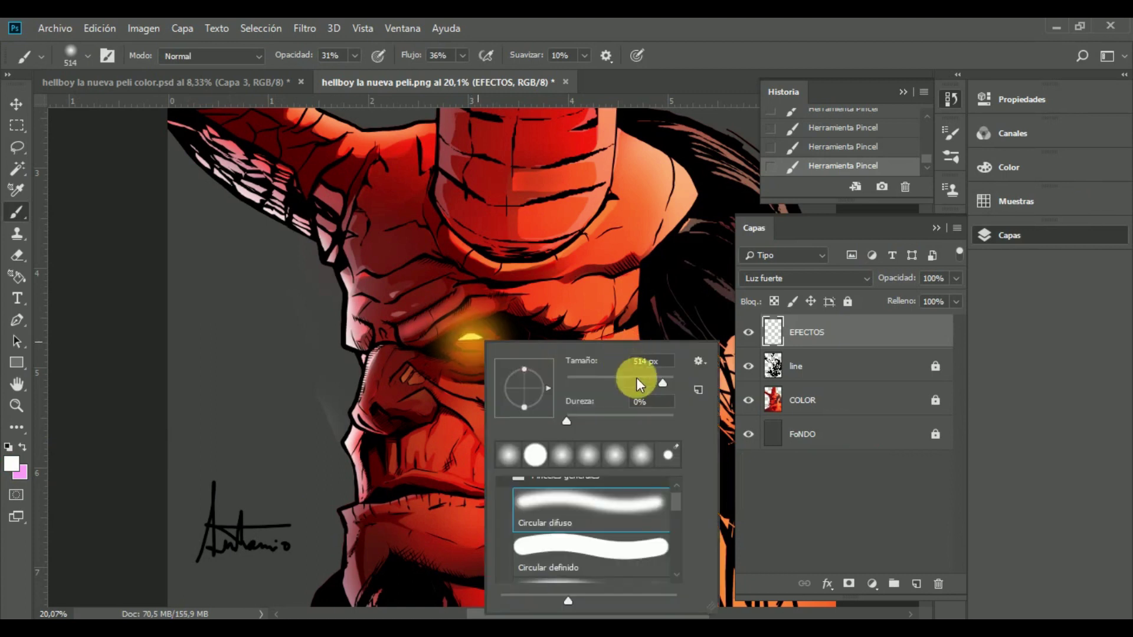
key("Return")
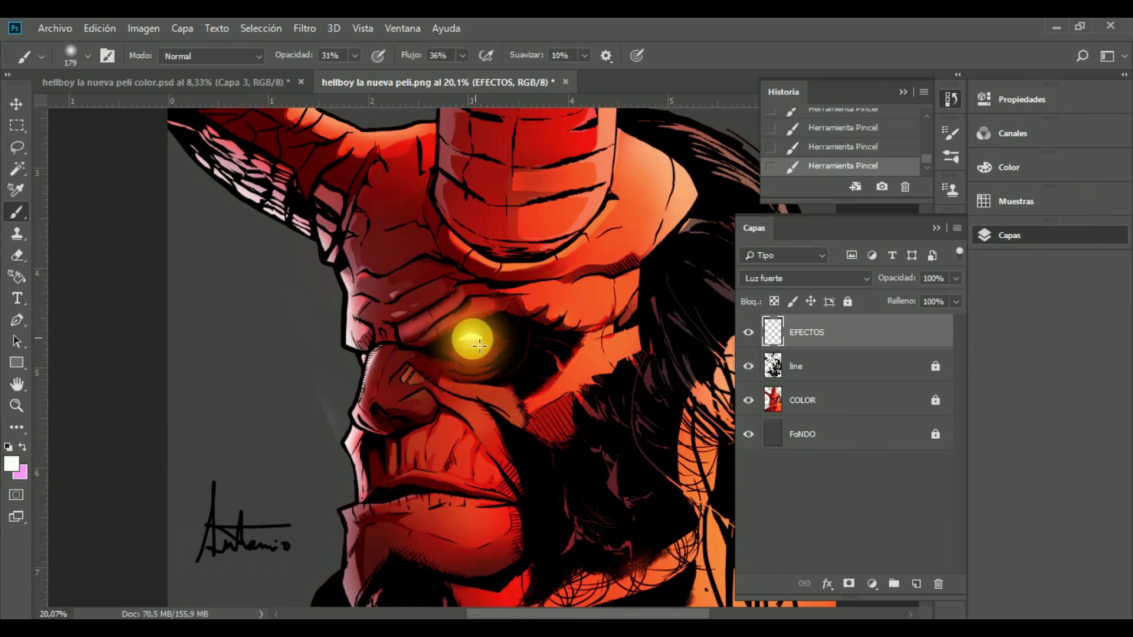
scroll(496, 350, "down", 5)
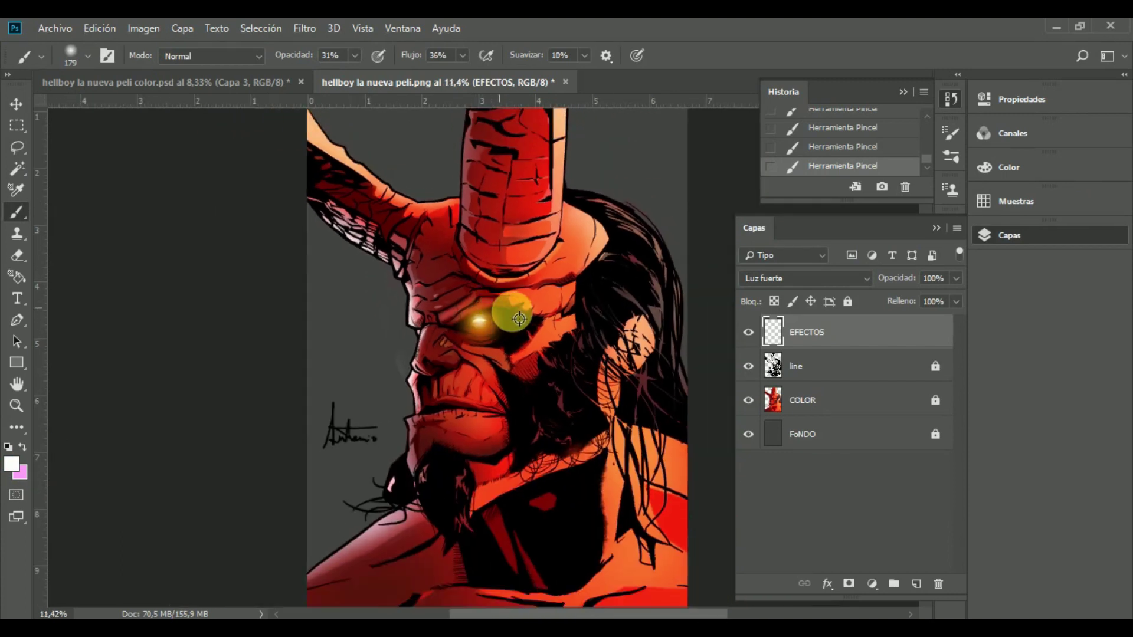
scroll(496, 349, "up", 1)
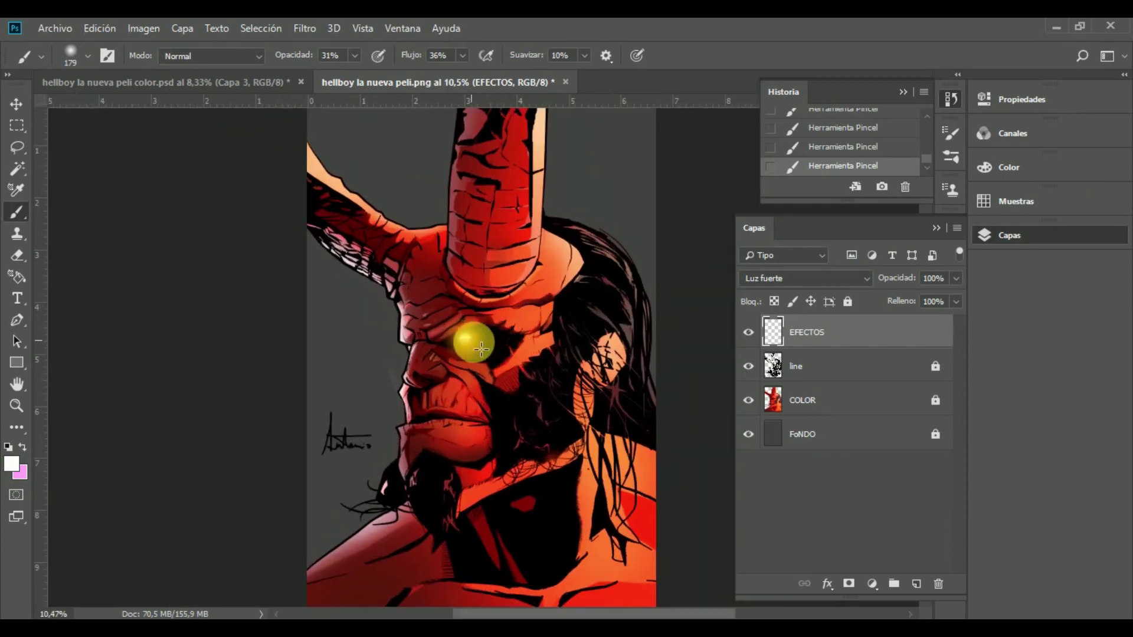
scroll(417, 307, "up", 2)
scroll(412, 268, "down", 4)
scroll(407, 273, "up", 1)
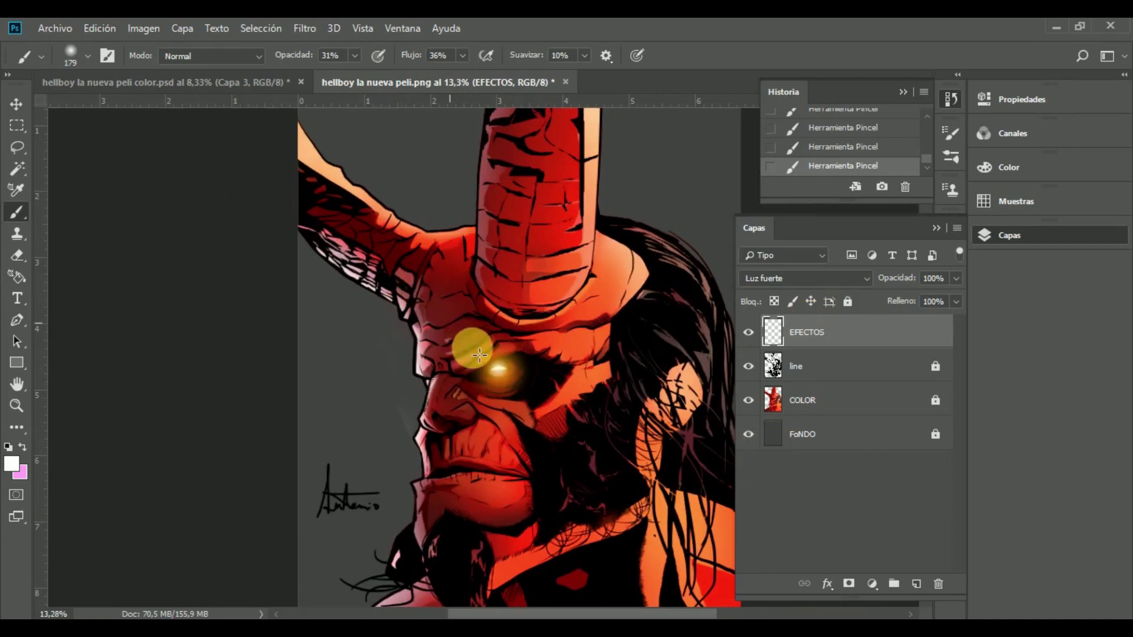
scroll(501, 407, "up", 2)
scroll(344, 295, "down", 2)
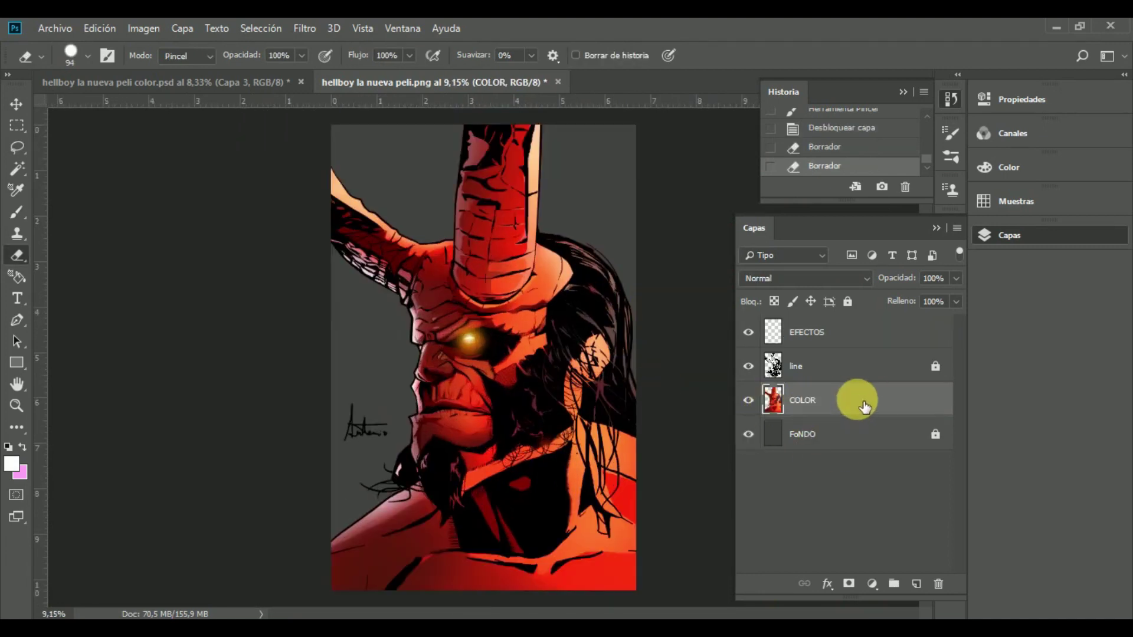
Lock the COLOR layer and unlock the FoNDO background layer
left_click(848, 302)
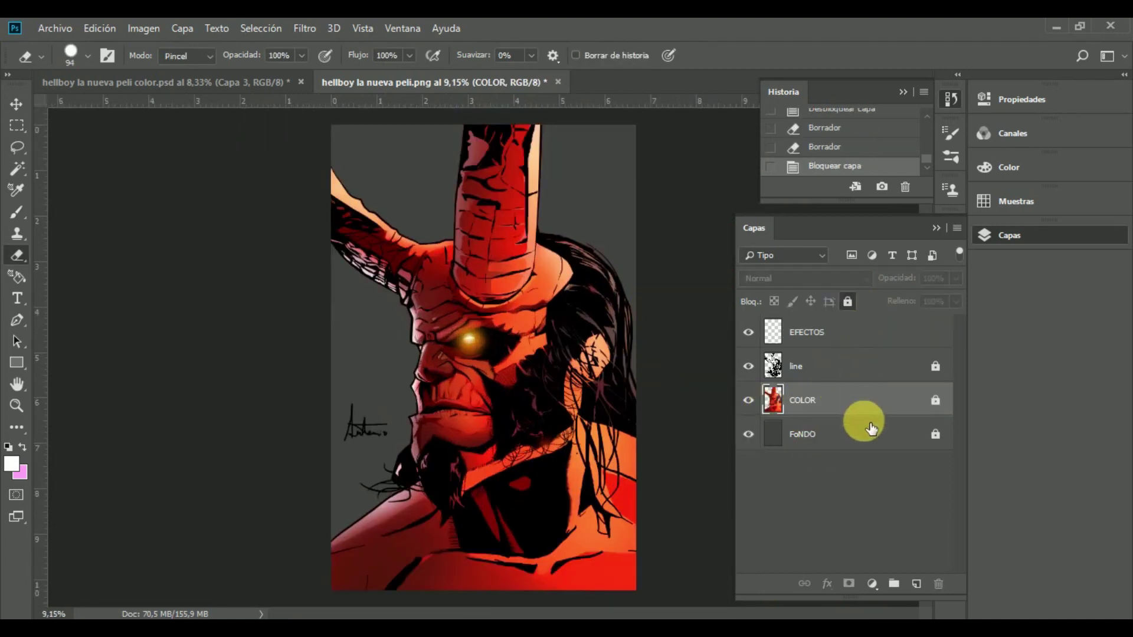
left_click(933, 430)
left_click(938, 437)
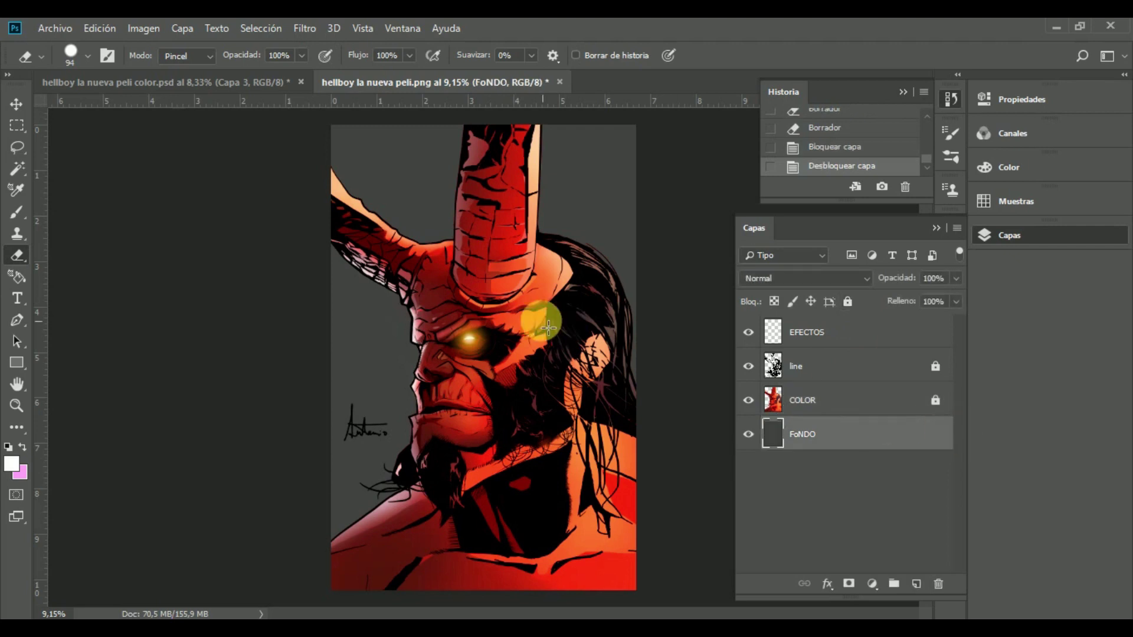
Bring the soft grey and brown gradient background layer in above the FoNDO layer, and delete the plain FoNDO layer
left_click_drag(202, 109, 534, 333)
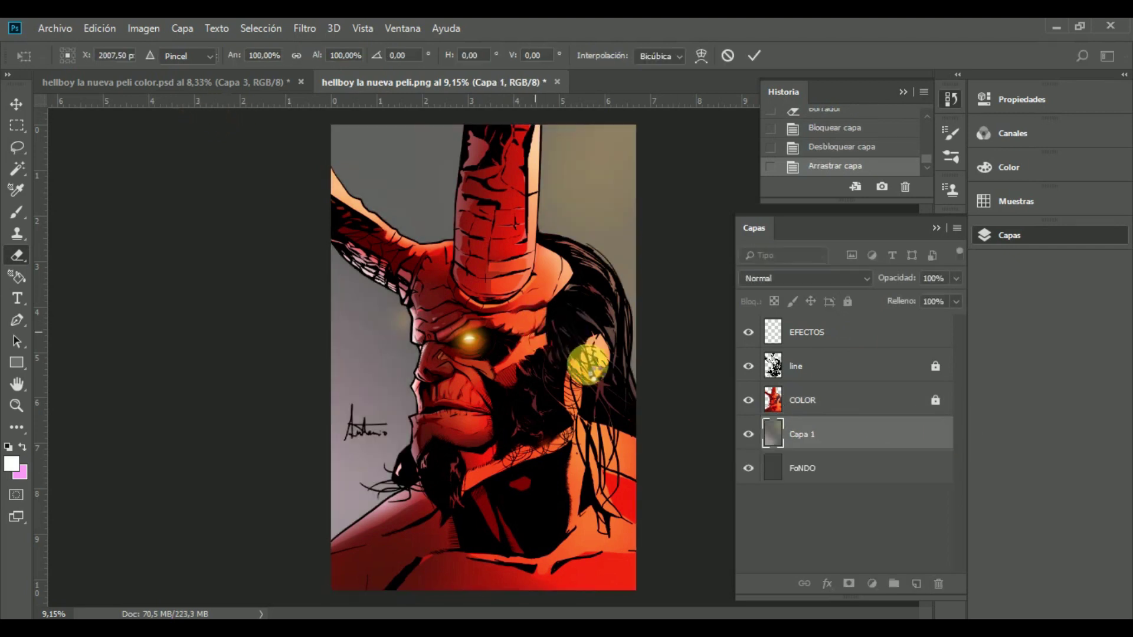
key("Return")
left_click(848, 481)
left_click(938, 584)
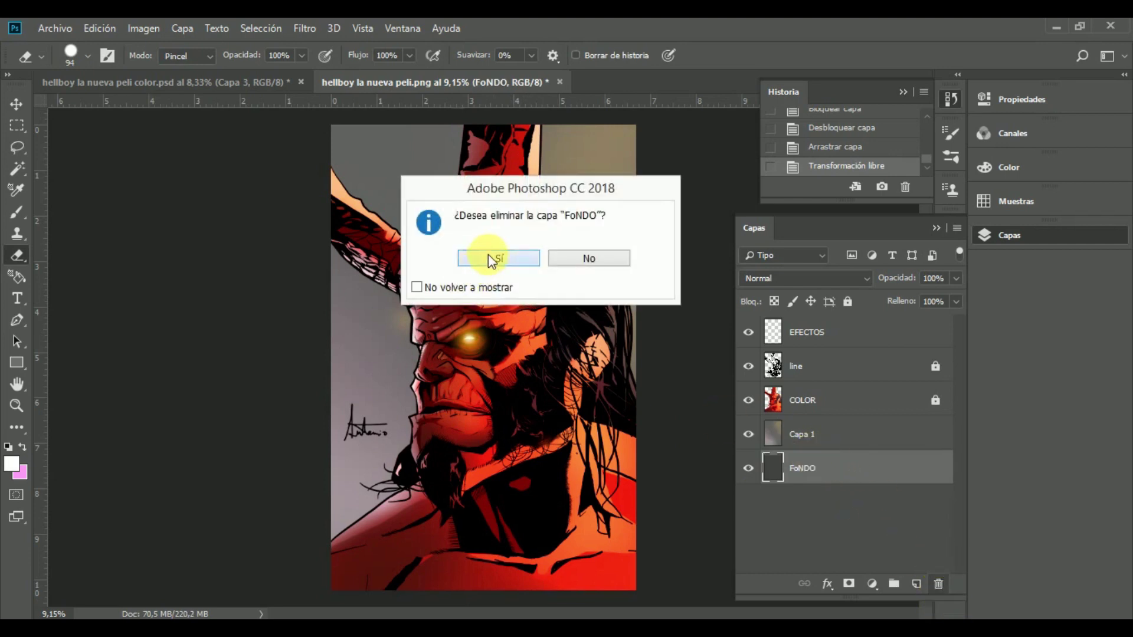
left_click(489, 256)
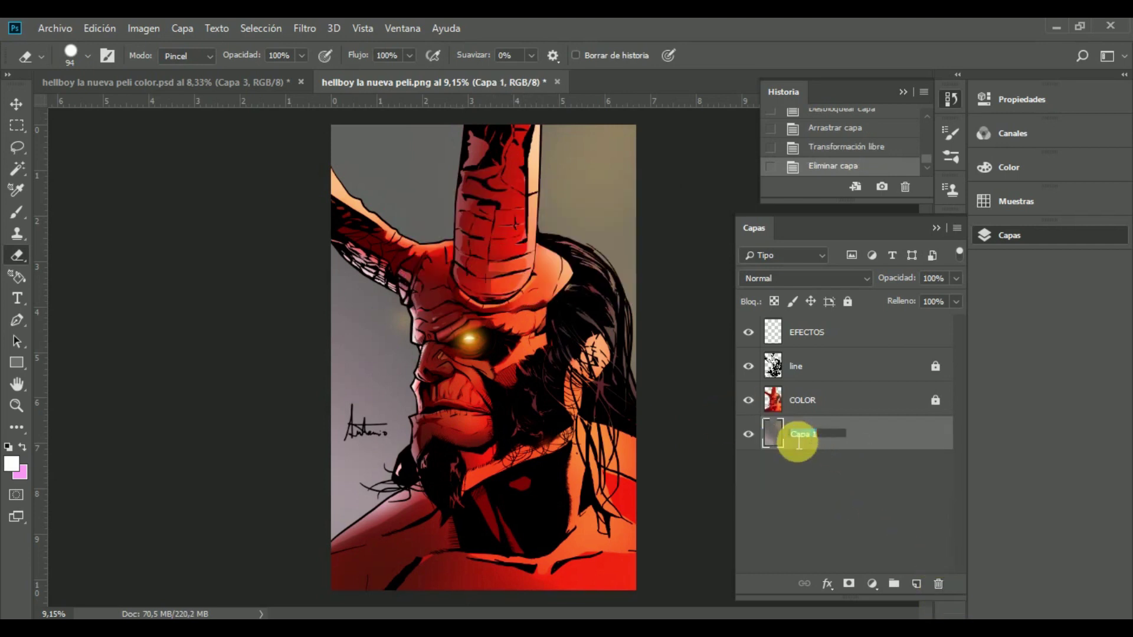
Rename the new gradient background layer FONDO
left_click(798, 443)
type("FONDO")
key("Return")
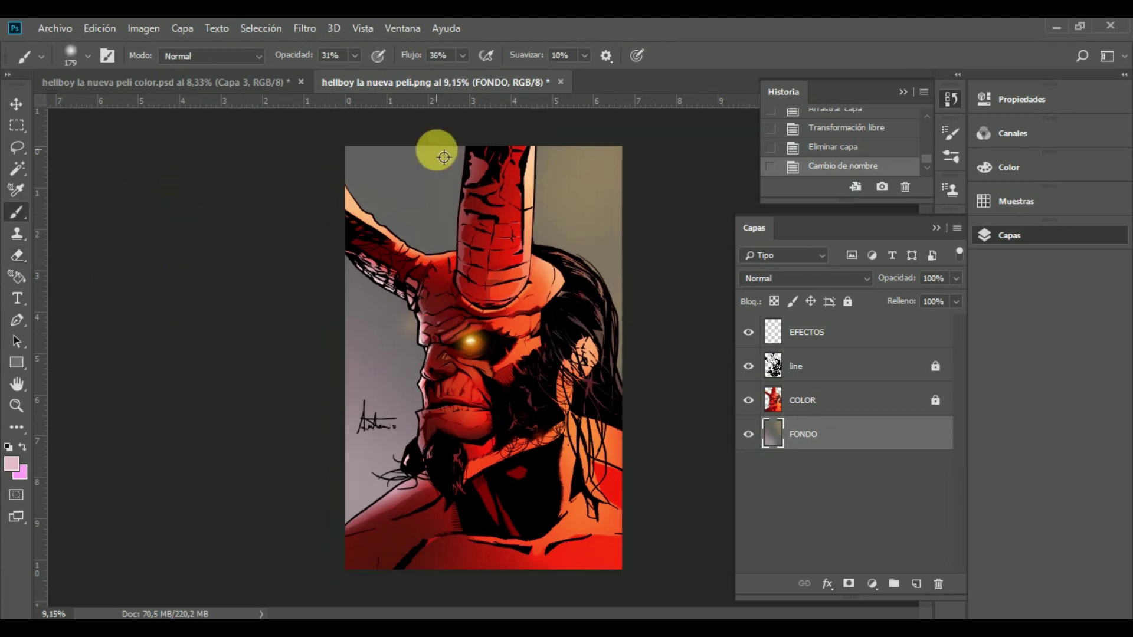
scroll(523, 195, "up", 2)
scroll(506, 217, "down", 2)
scroll(505, 217, "down", 1)
scroll(593, 190, "up", 1)
scroll(413, 236, "down", 2)
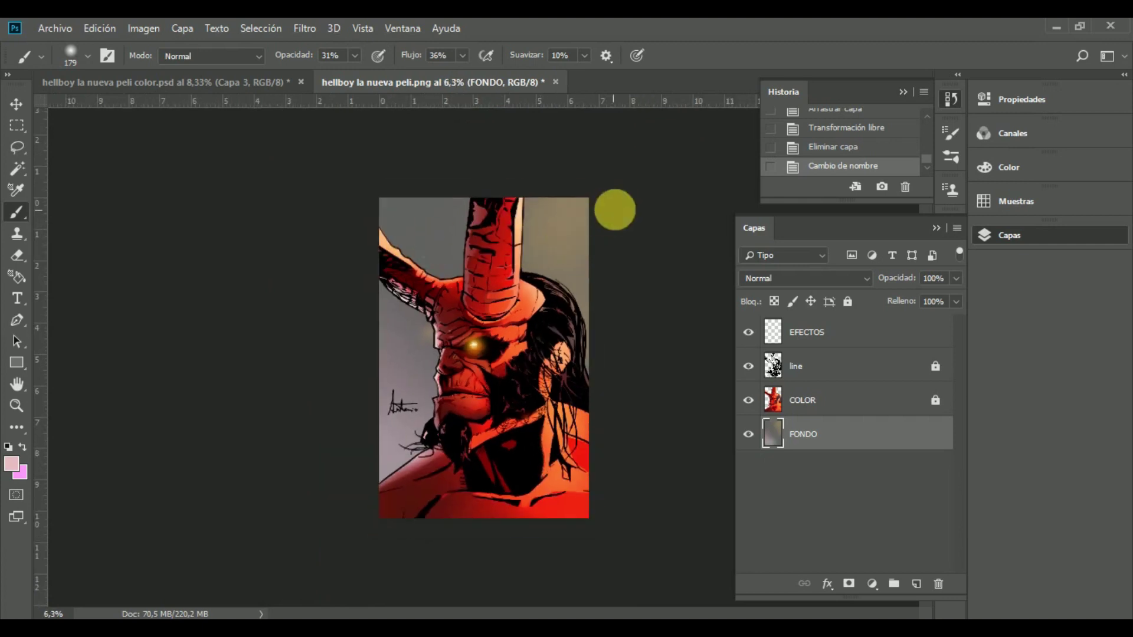
scroll(615, 210, "up", 2)
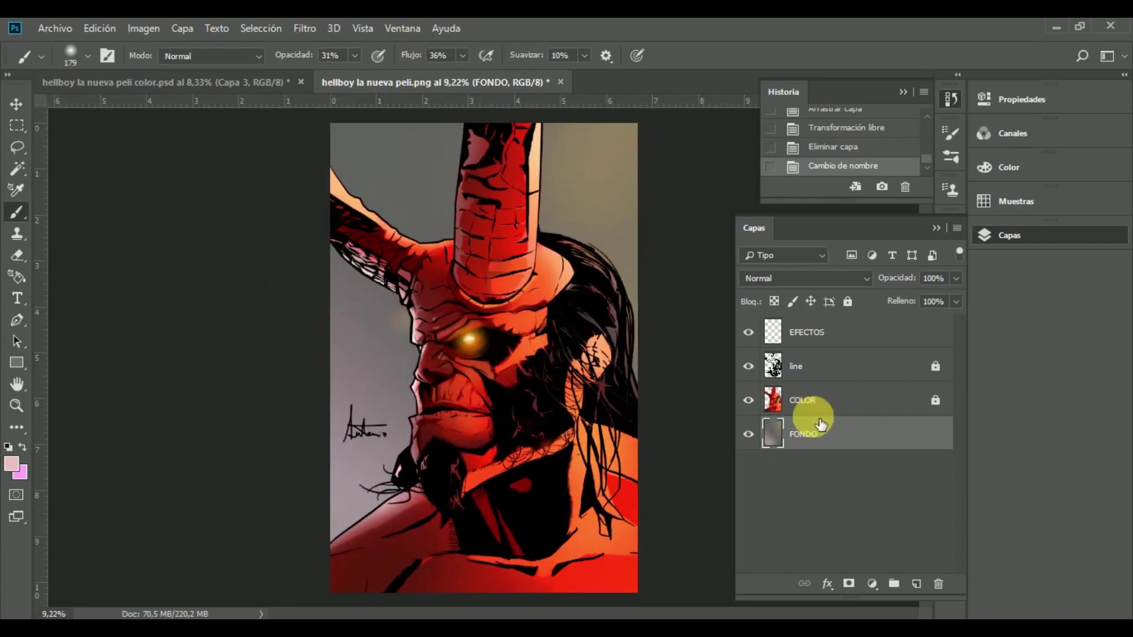
Load the line layer's artwork as a selection while keeping EFECTOS as the active layer
left_click(850, 397)
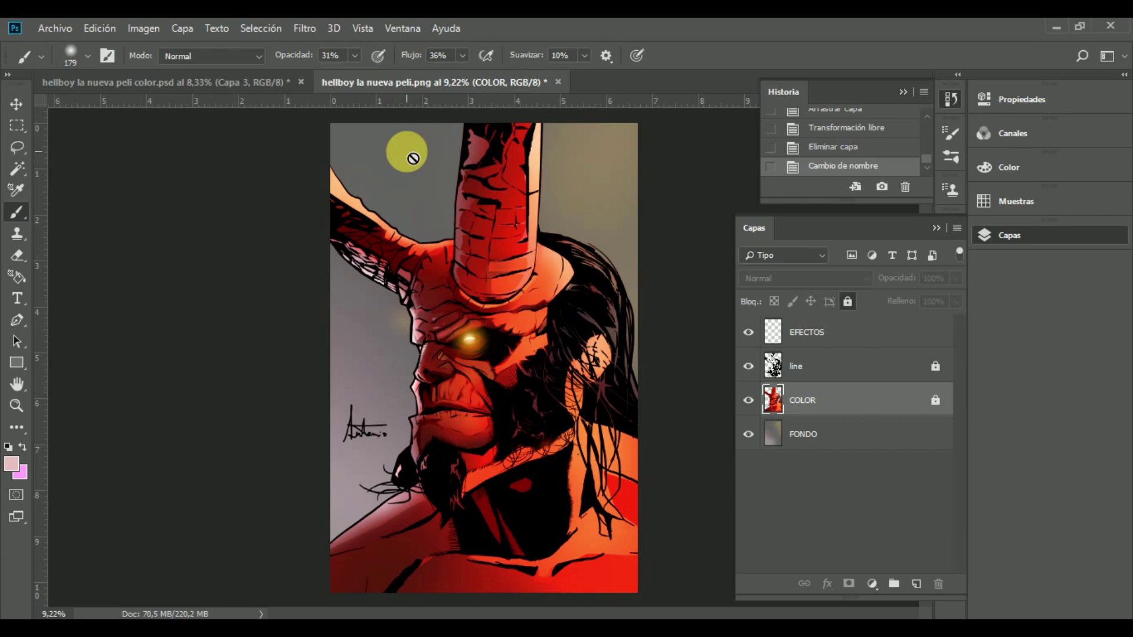
left_click(784, 334)
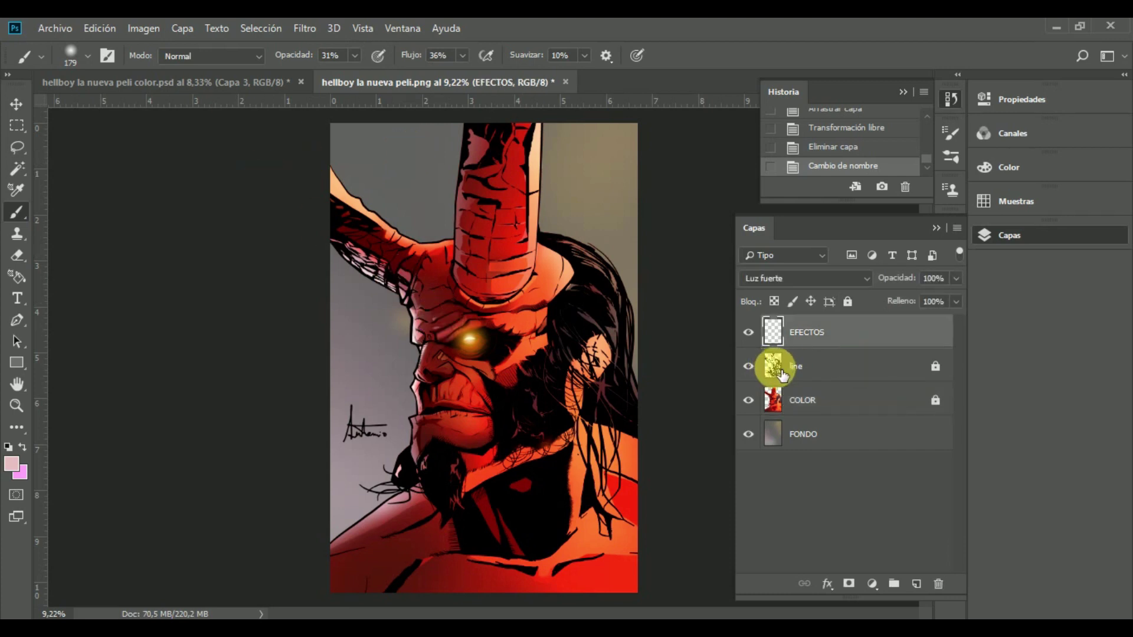
left_click(805, 363)
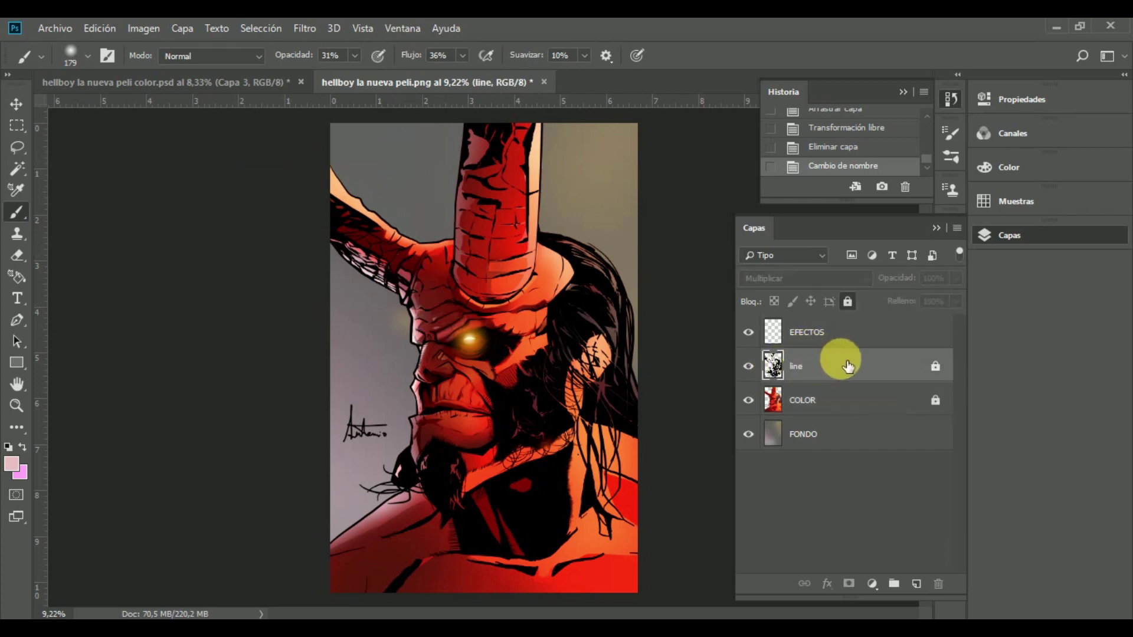
left_click(845, 341)
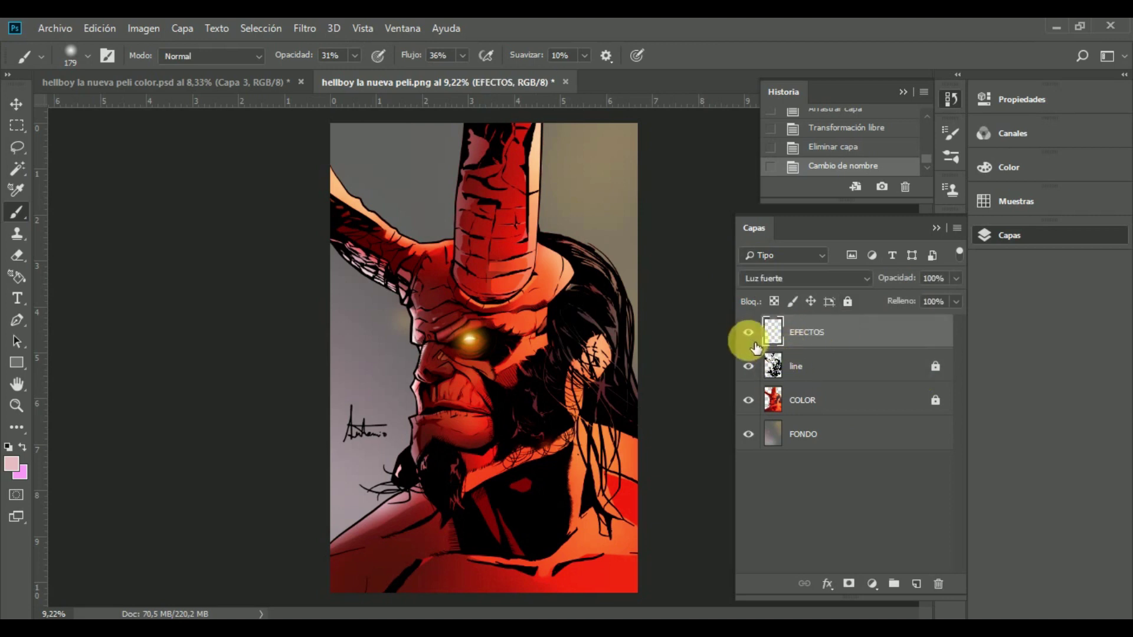
left_click(784, 370)
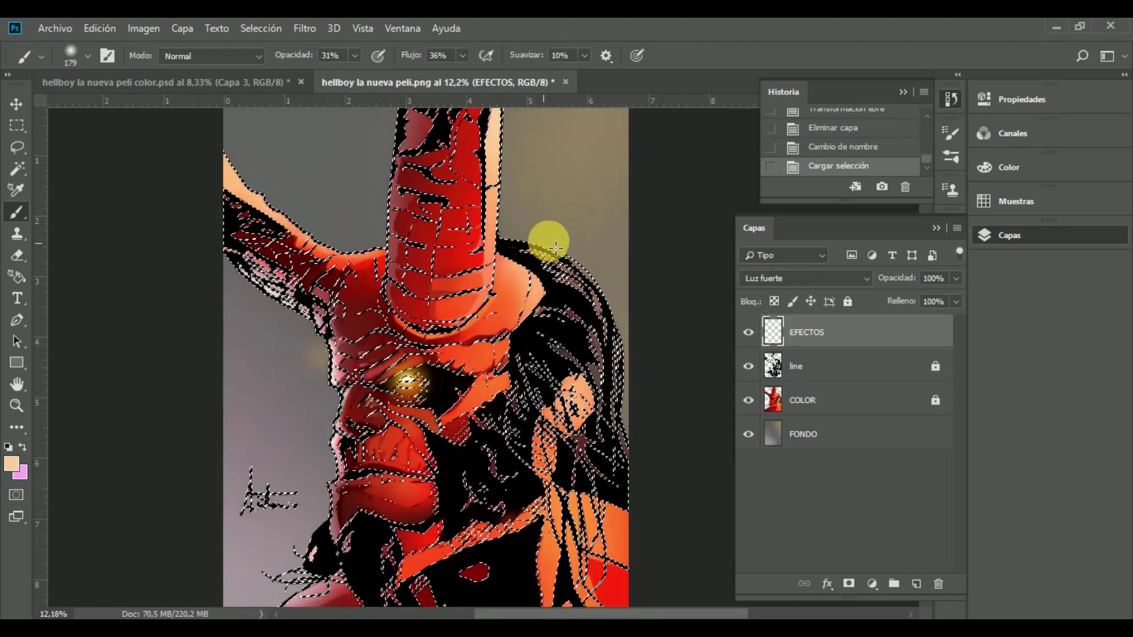
Try painting a soft peach highlight along the upper outer edge of the hair with the brush at 297 px
right_click(538, 211)
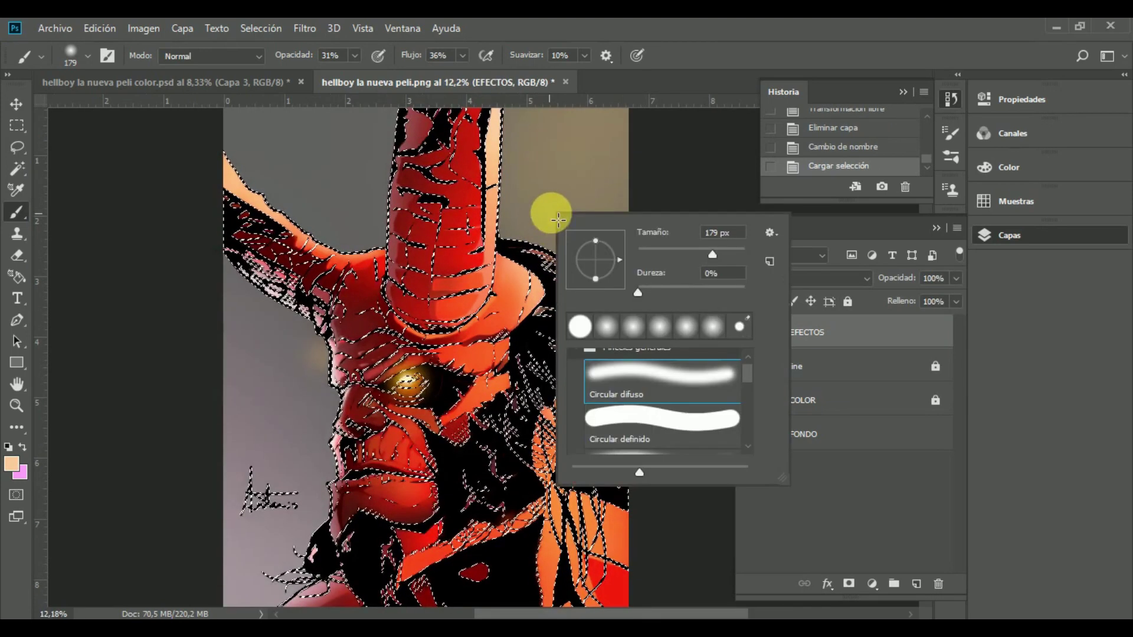
double_click(710, 233)
type("297")
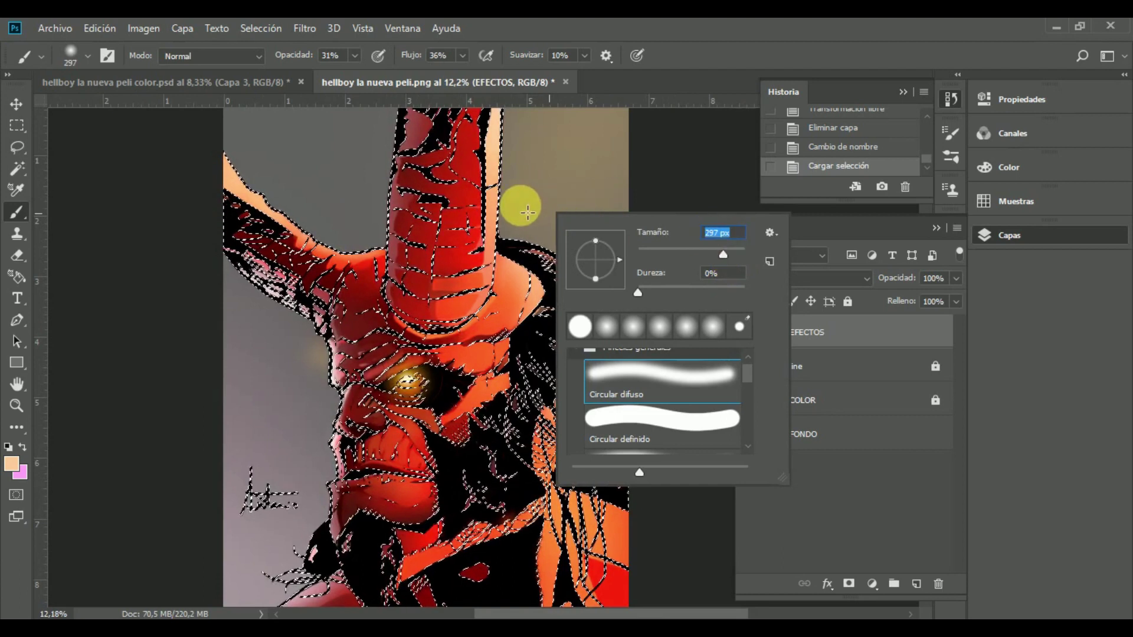
key("Return")
mouse_move(643, 336)
left_mouse_down()
mouse_move(544, 253)
mouse_move(561, 268)
left_mouse_up()
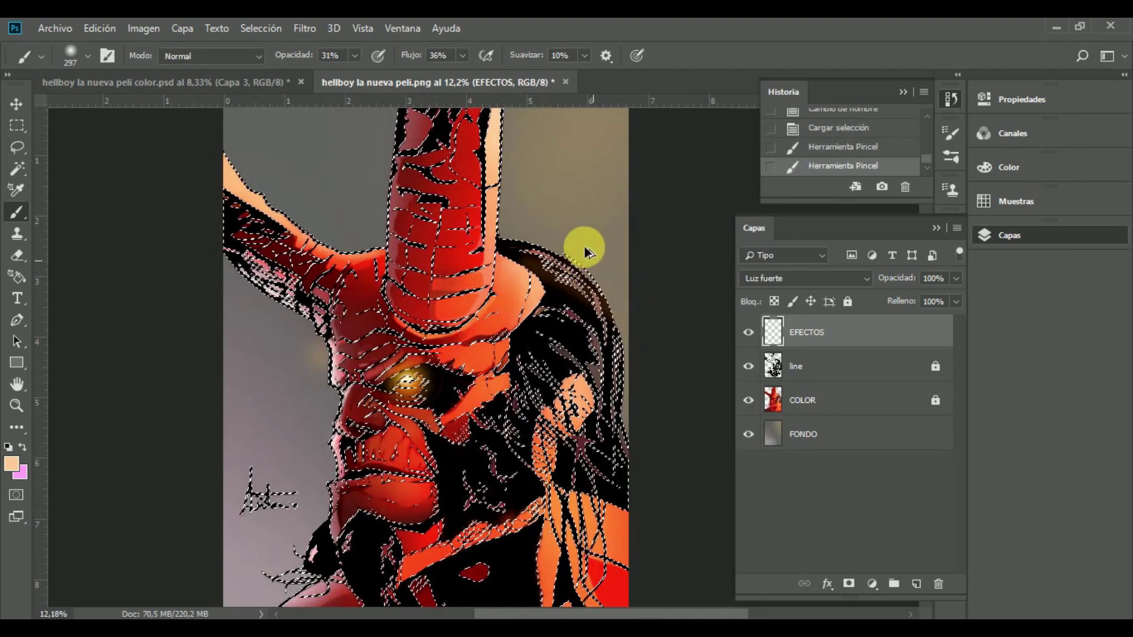
key("ctrl+z")
key("ctrl+z")
Paint a broad peach glow over the selected hair lines with the soft brush at 1860 px, and clear the selection
right_click(564, 200)
double_click(730, 217)
type("1860")
key("Return")
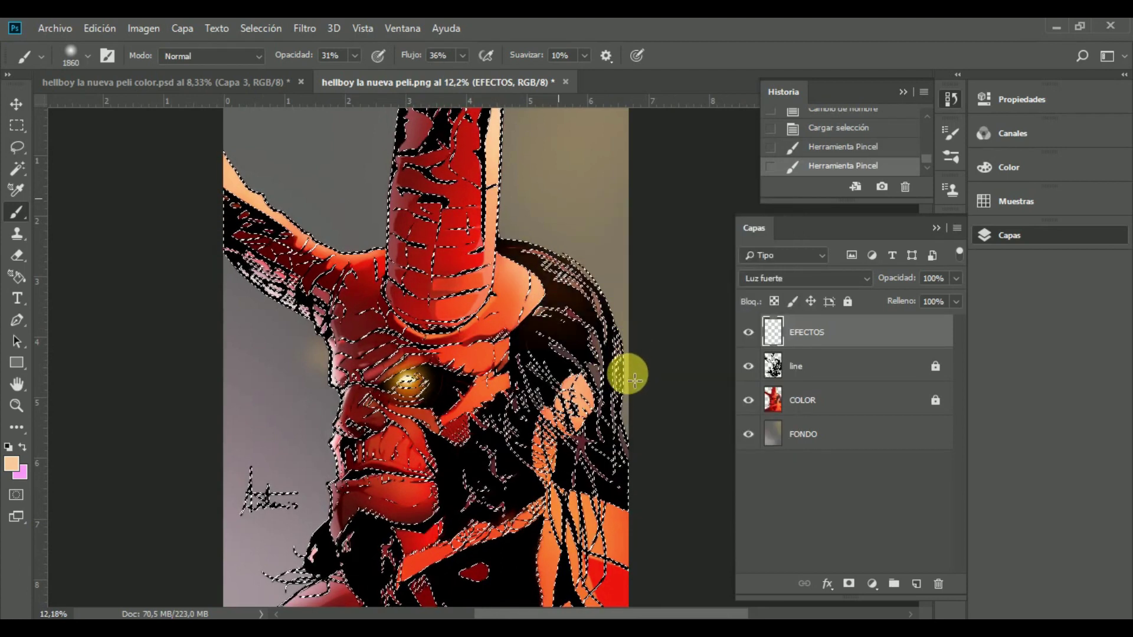
left_click(594, 243)
left_click(592, 242)
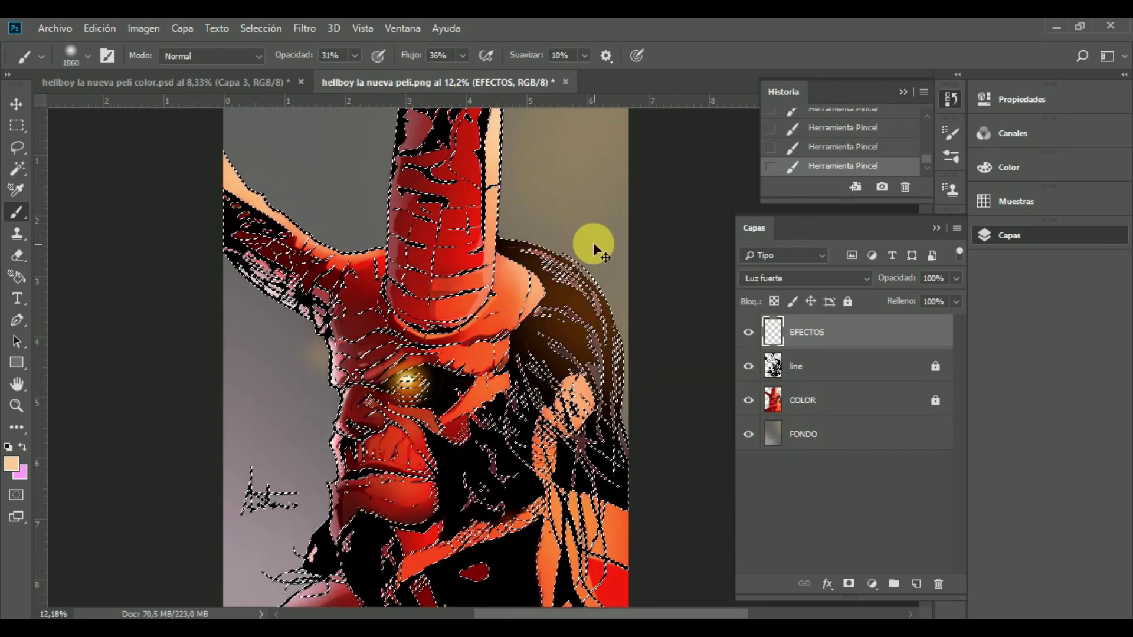
key("ctrl+d")
scroll(614, 254, "down", 1)
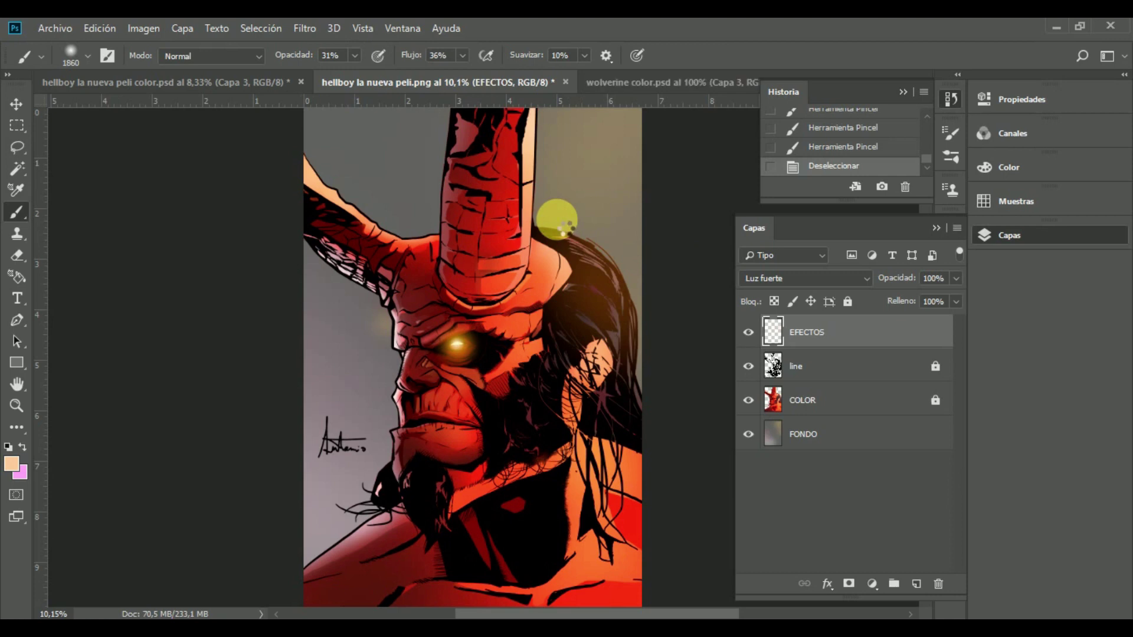
Switch to wolverine color.psd, rename its bottom layer Capa 5 as FONDO and lock it
key("ctrl+Tab")
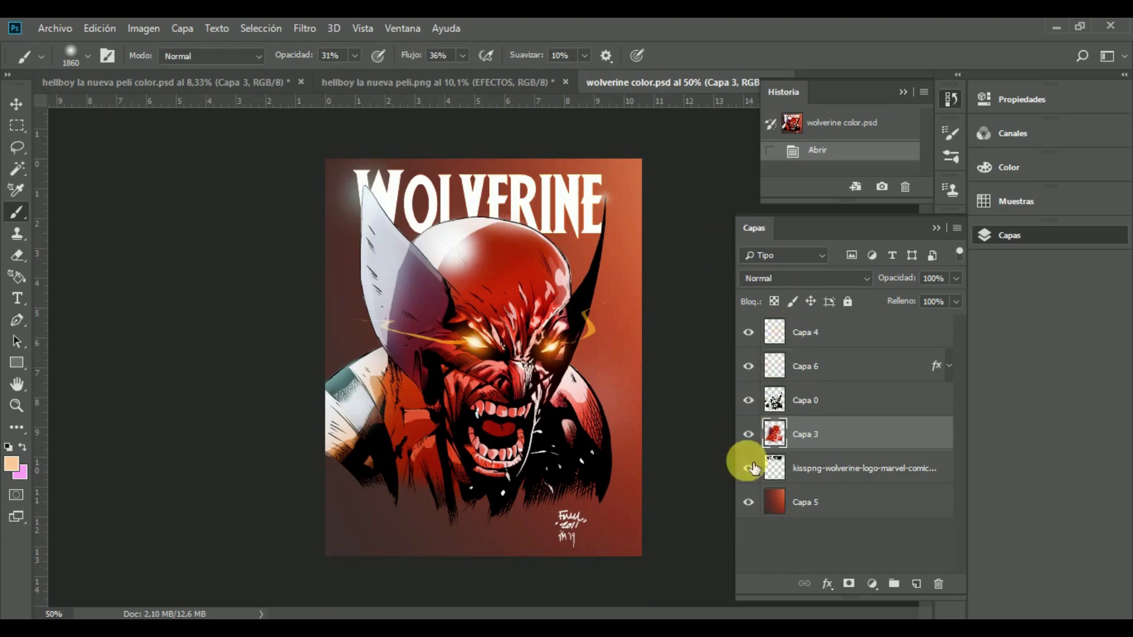
double_click(809, 504)
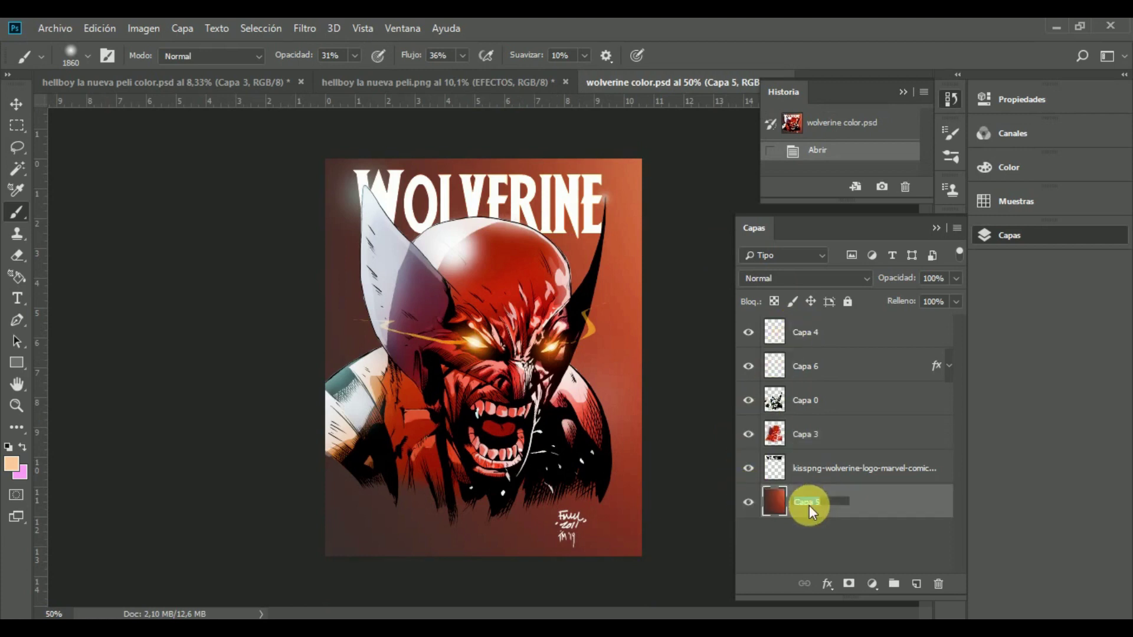
type("FONODO")
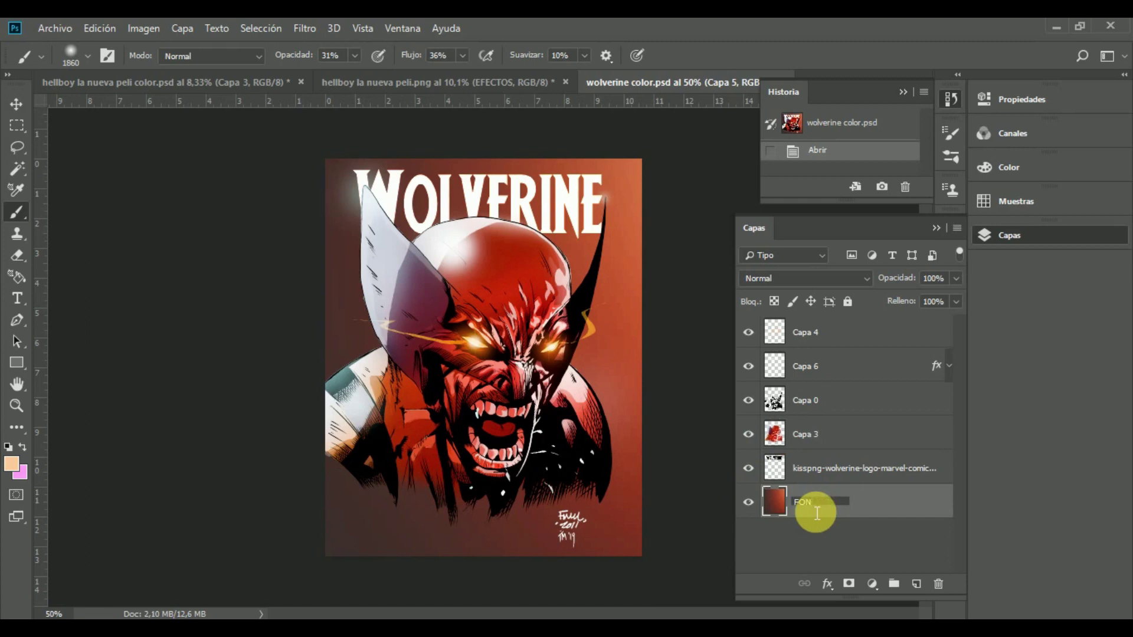
key("Return")
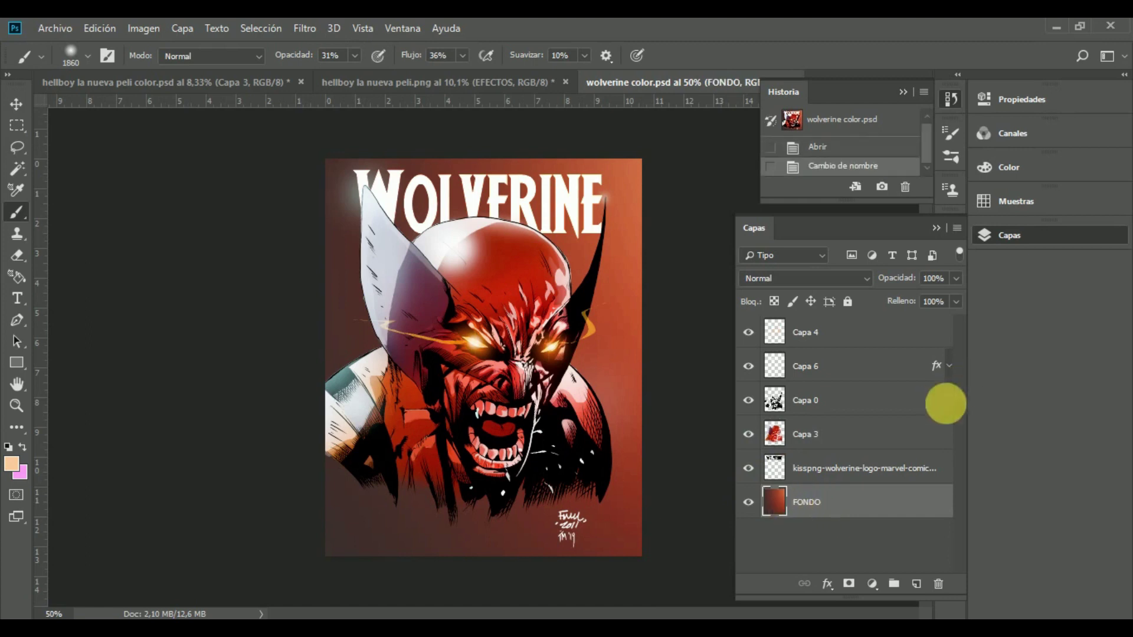
left_click(848, 301)
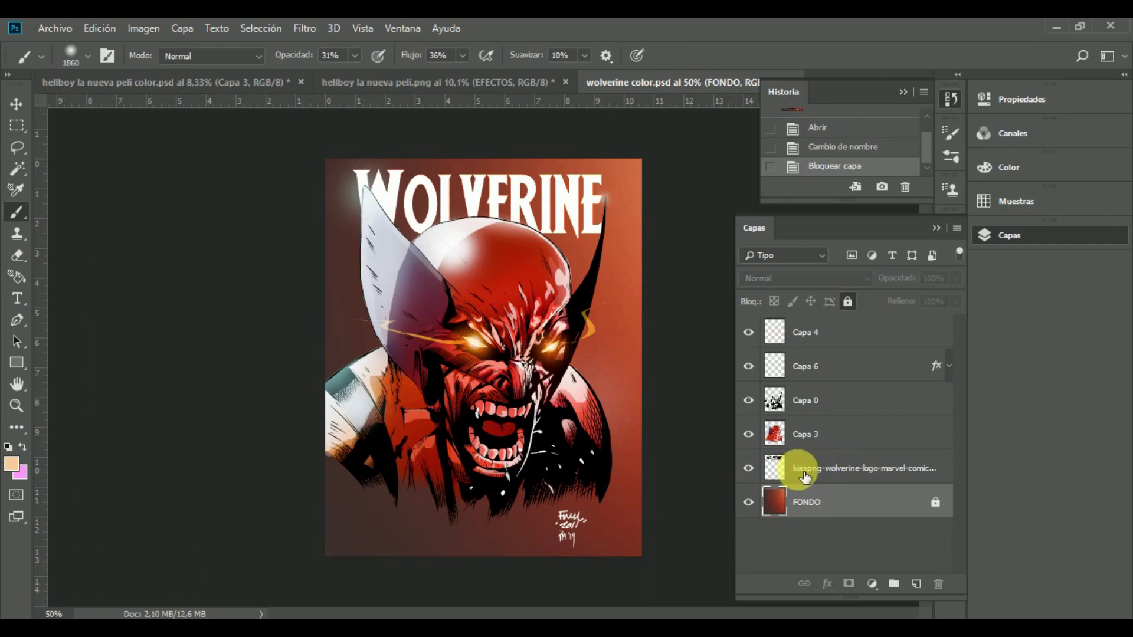
Rename the Wolverine logo layer LOGO and briefly toggle its visibility to check its content
double_click(832, 472)
key("BackSpace")
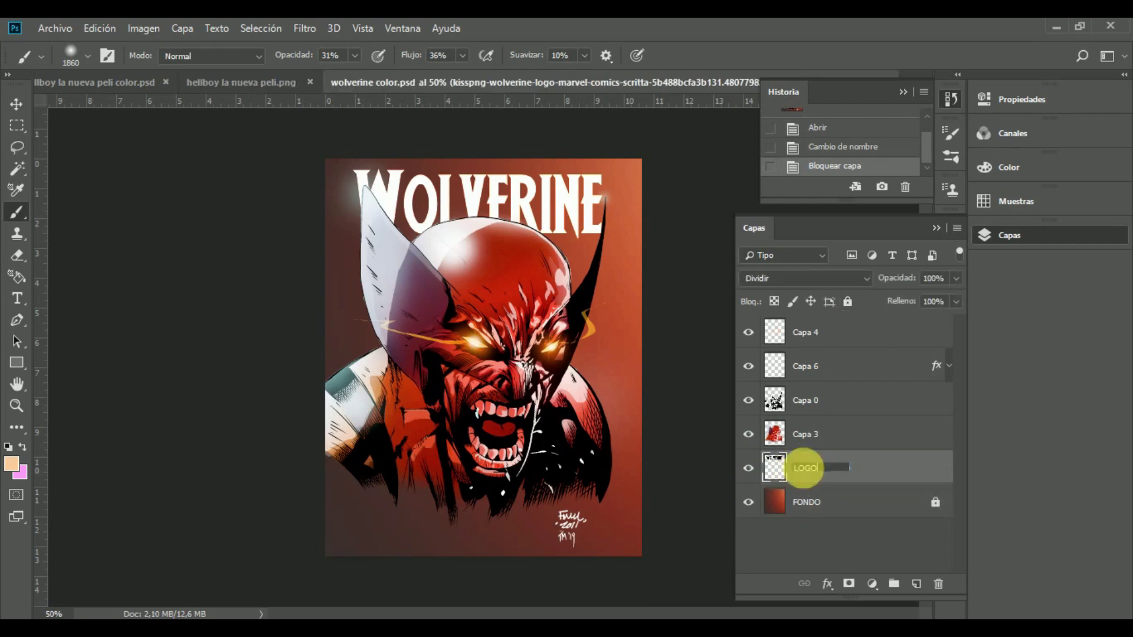
key("Return")
left_click(749, 468)
left_click(750, 468)
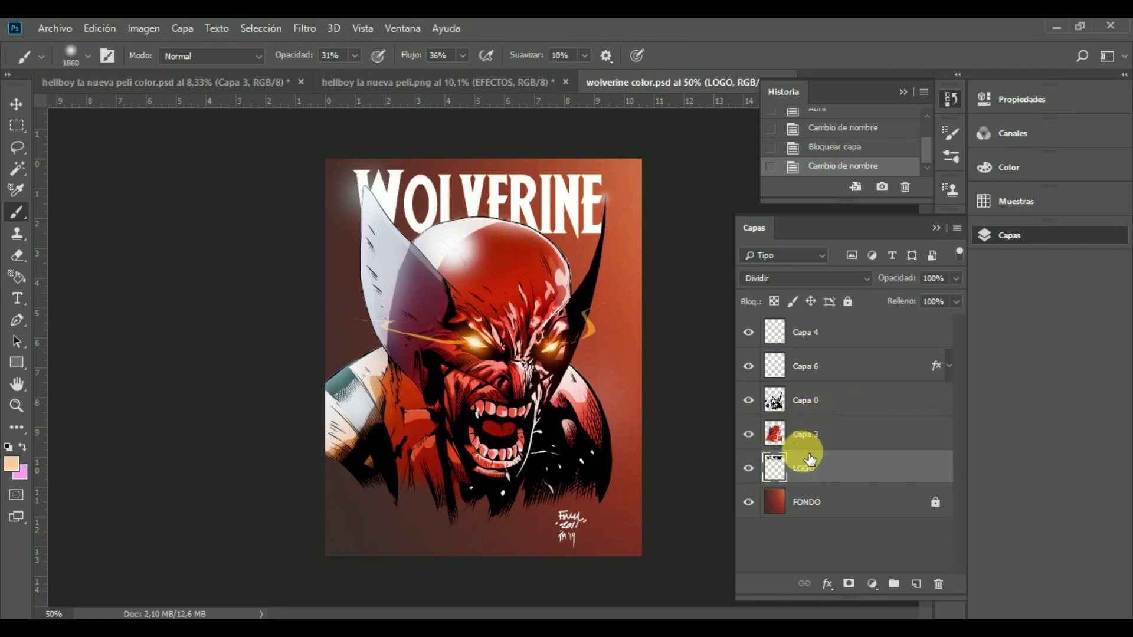
Rename the Capa 3 layer COLOR
double_click(824, 442)
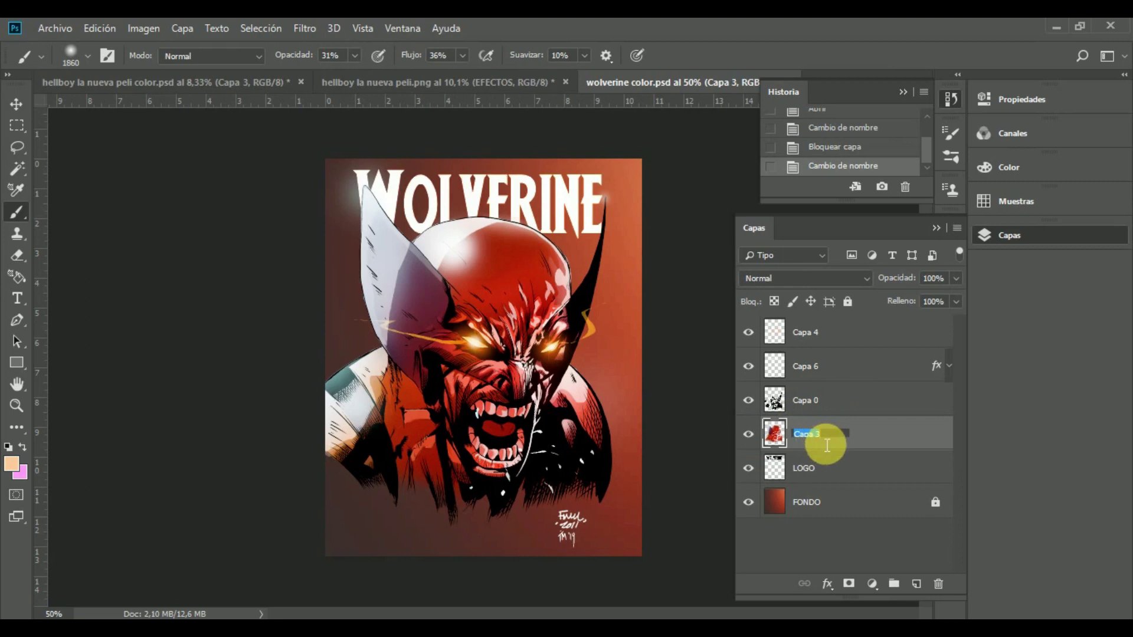
type("COLOR")
key("Return")
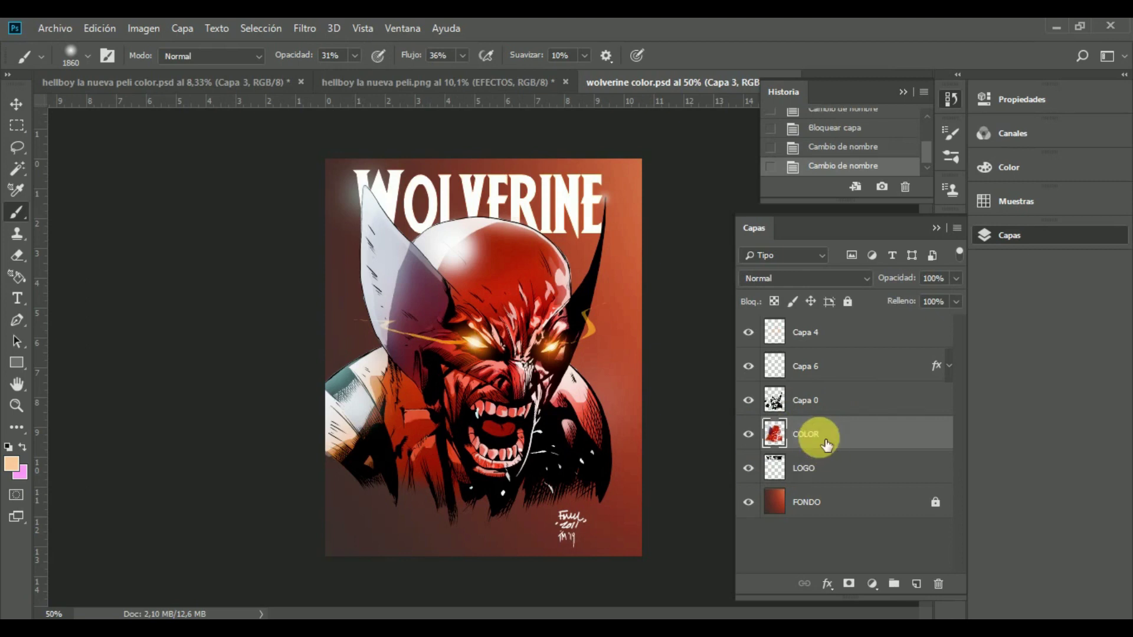
Rename the Capa 0 ink layer LINEART
left_click(815, 399)
double_click(826, 399)
type("LINEA")
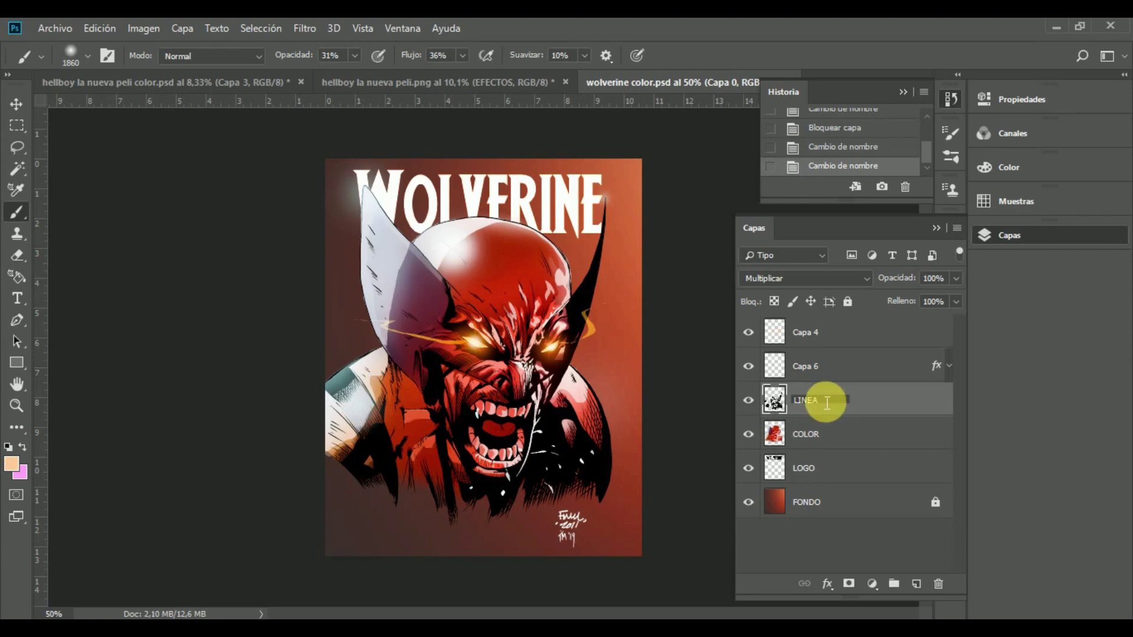
type("RT")
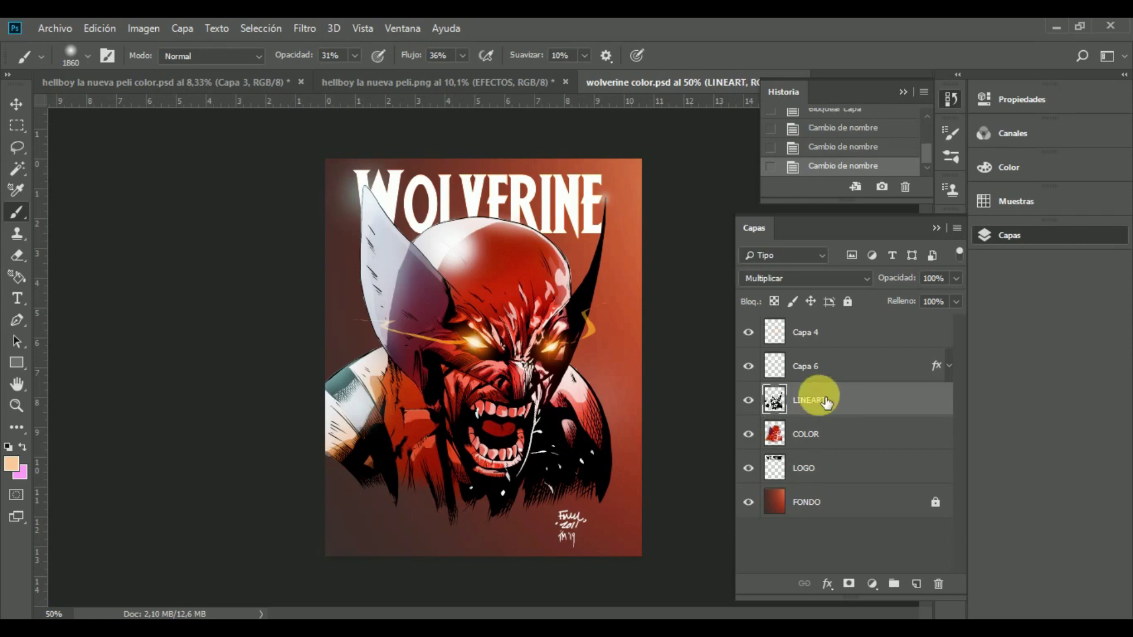
Toggle the visibility of Capa 6 to examine what it adds to the Wolverine artwork
left_click(752, 367)
left_click(749, 366)
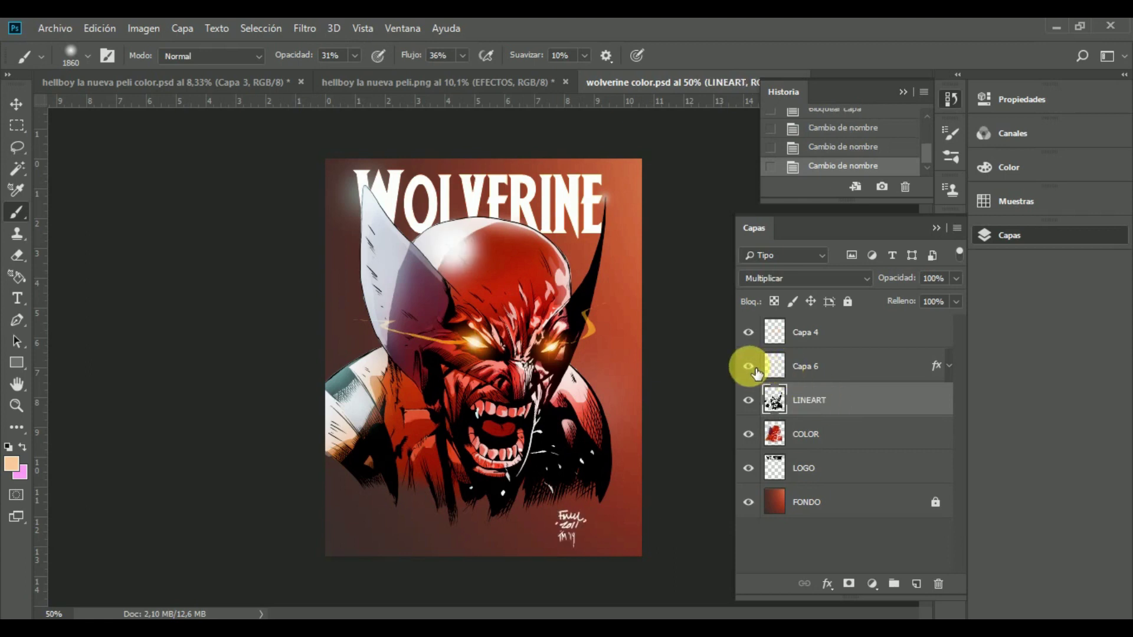
left_click(752, 368)
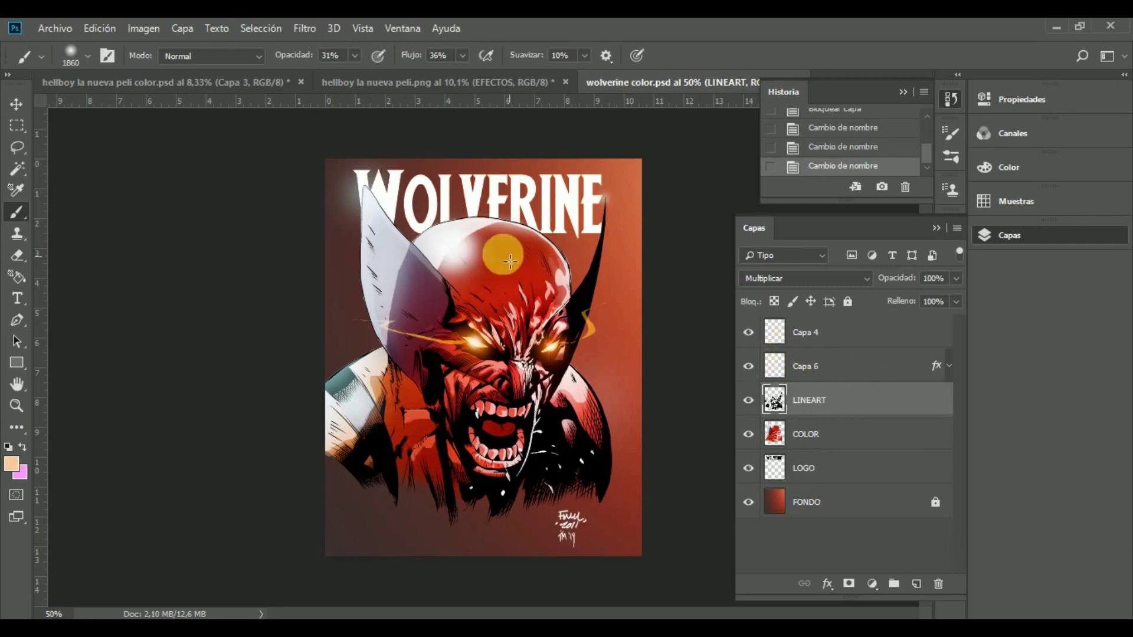
Rename the Capa 6 signature layer of the Wolverine artwork FIRMA
double_click(809, 367)
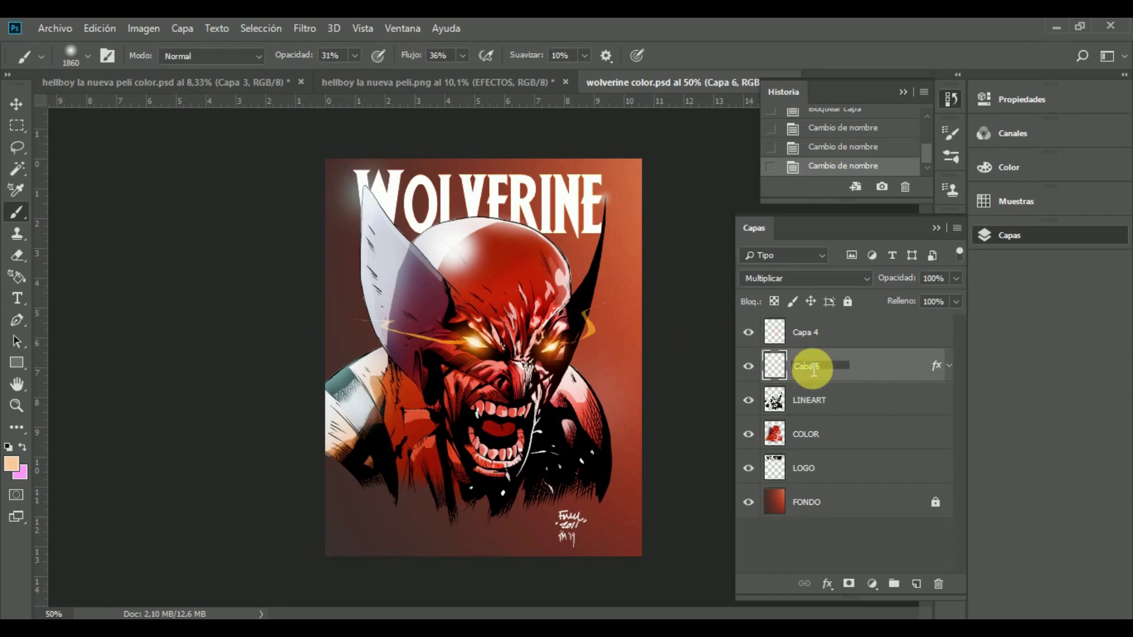
key("Return")
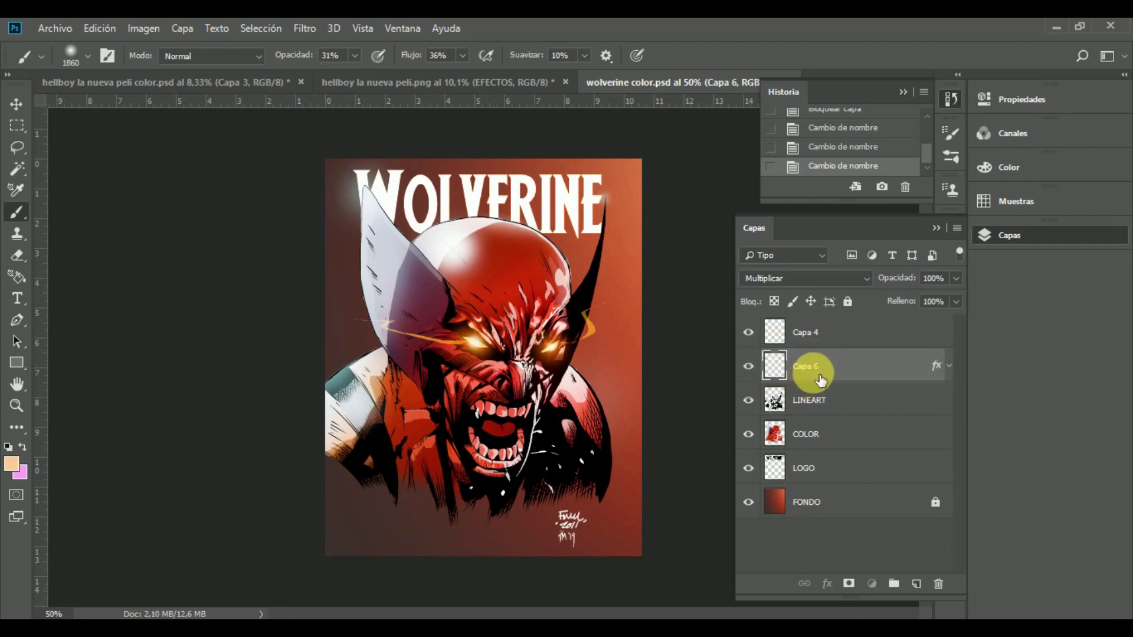
type("FIMRA")
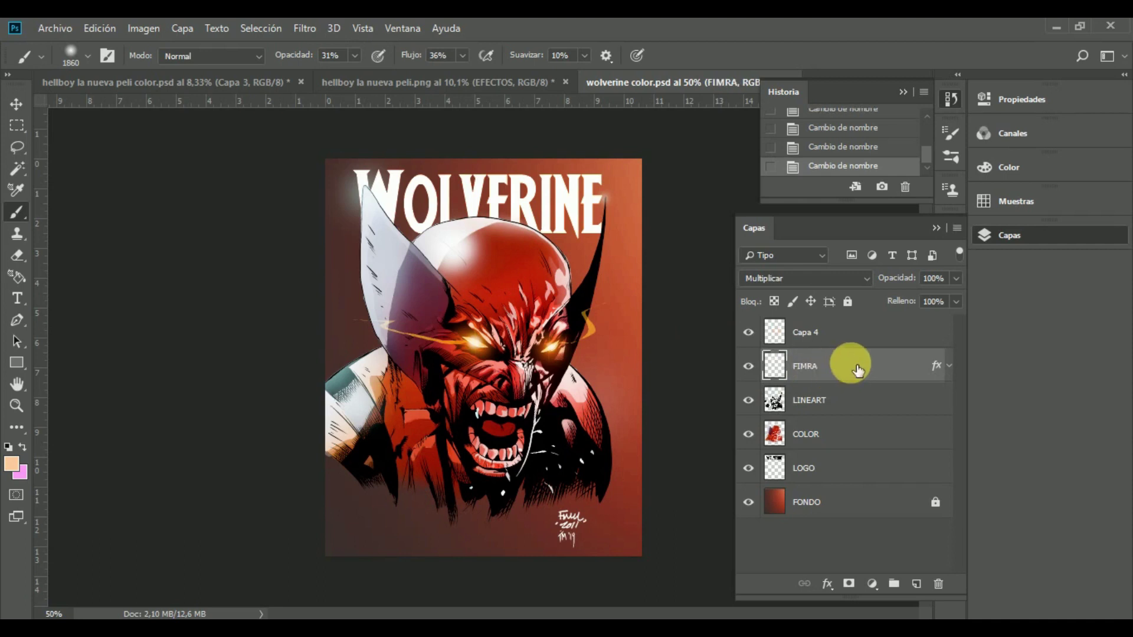
double_click(817, 367)
type("FIRMA")
key("Return")
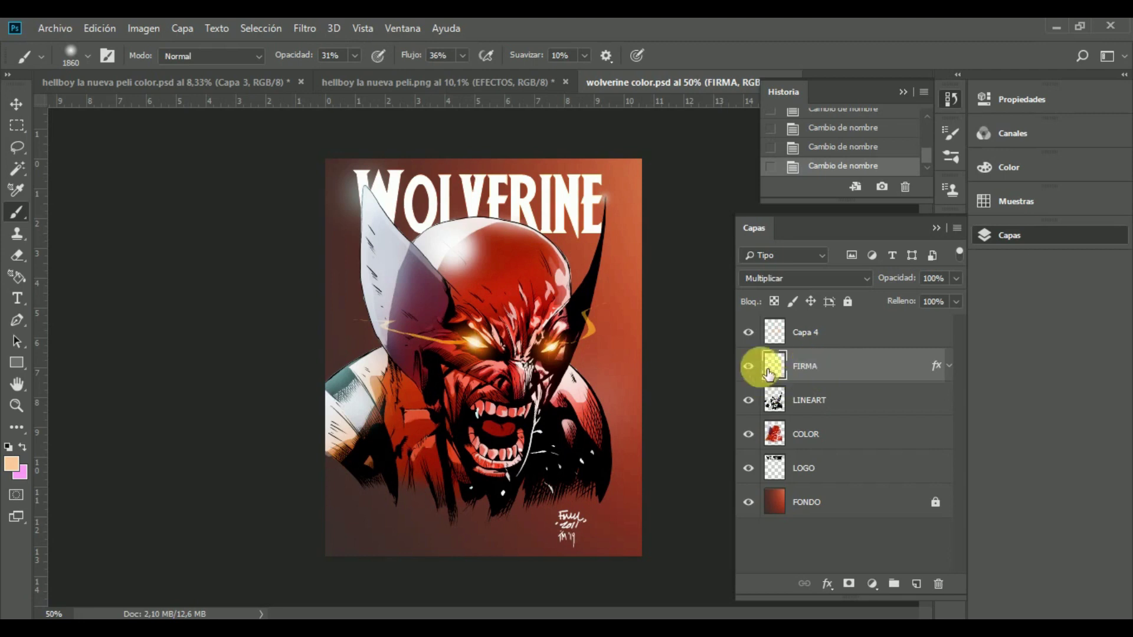
Rename the Capa 4 layer EFECTO and briefly toggle the FIRMA layer's visibility to check its content
double_click(816, 333)
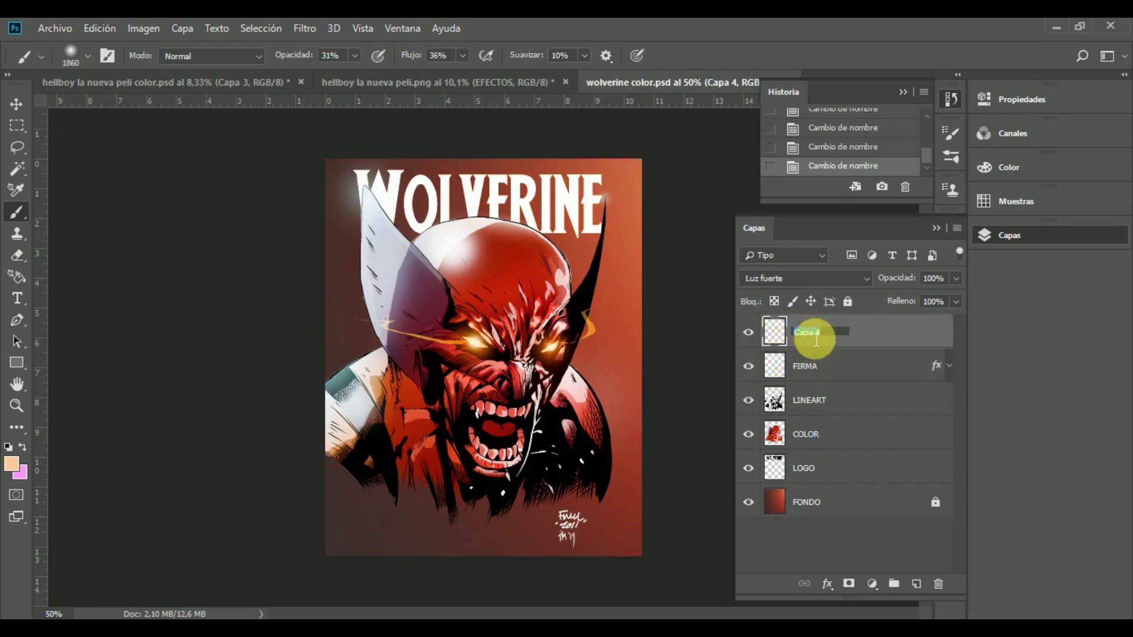
type("EFECTO")
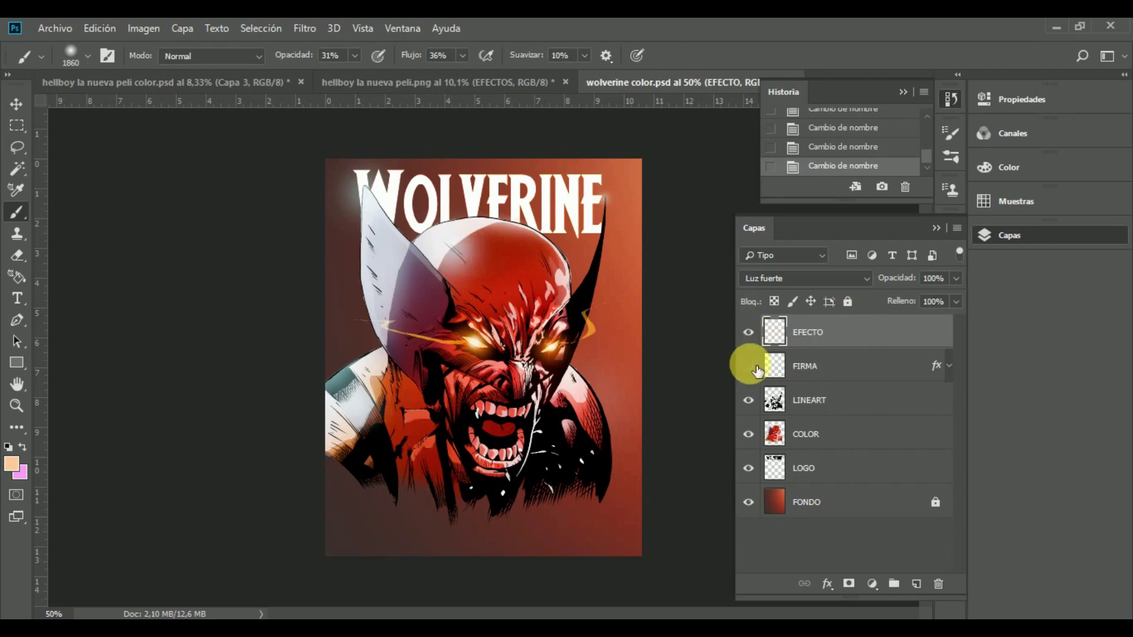
left_click(748, 366)
left_click(797, 361)
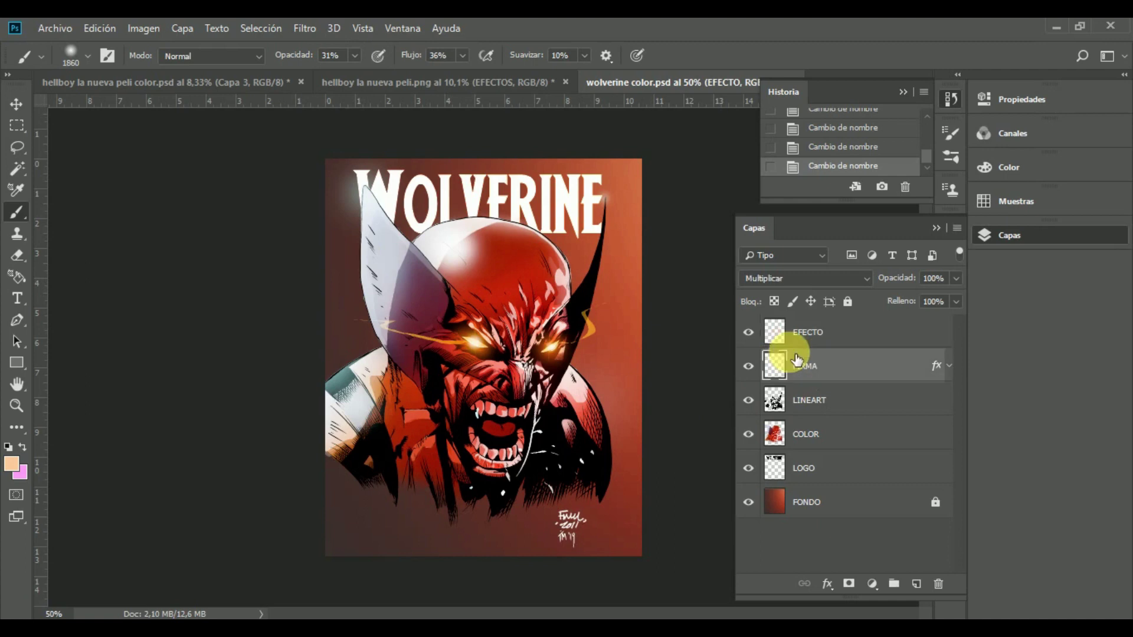
Go through the Wolverine layers one by one from FONDO up to EFECTO, hiding LOGO on the way
left_click(847, 505)
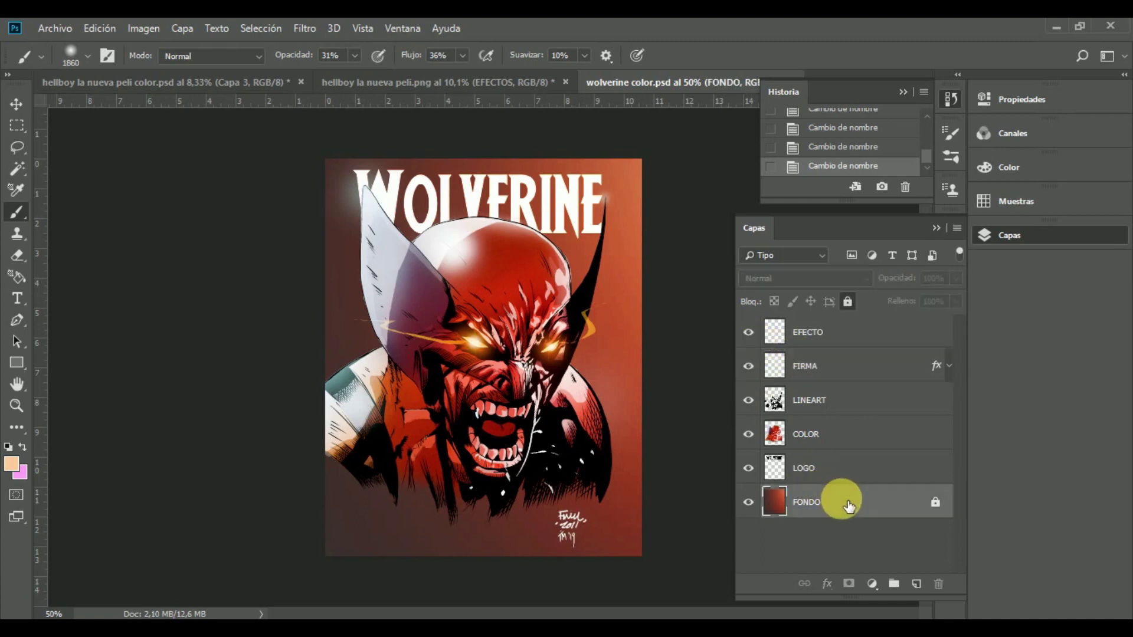
left_click(874, 468)
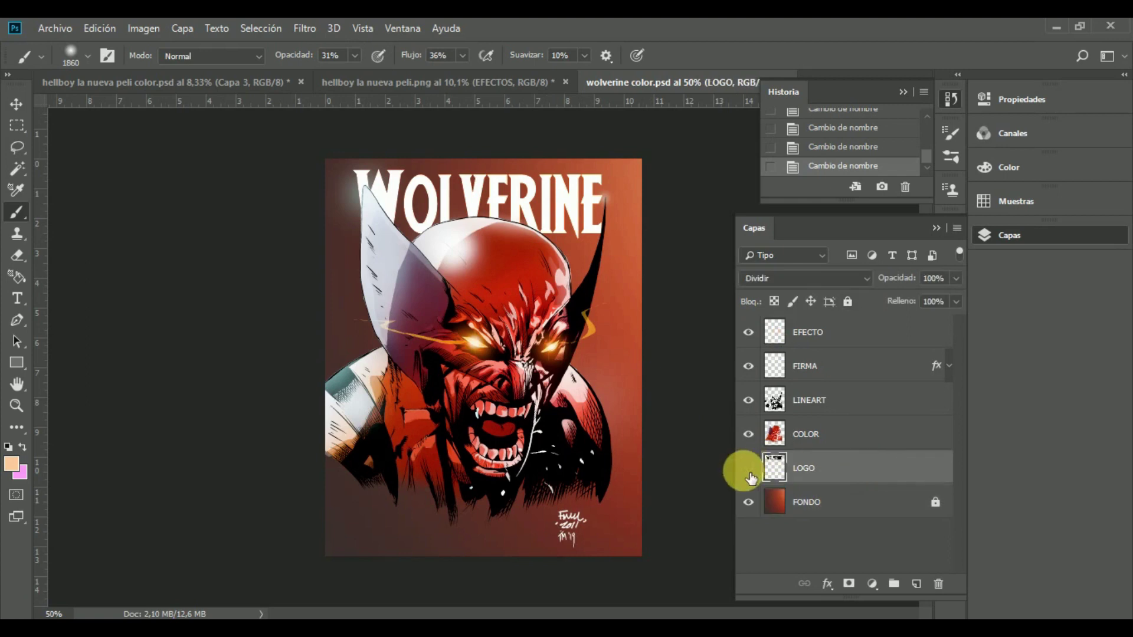
left_click(749, 469)
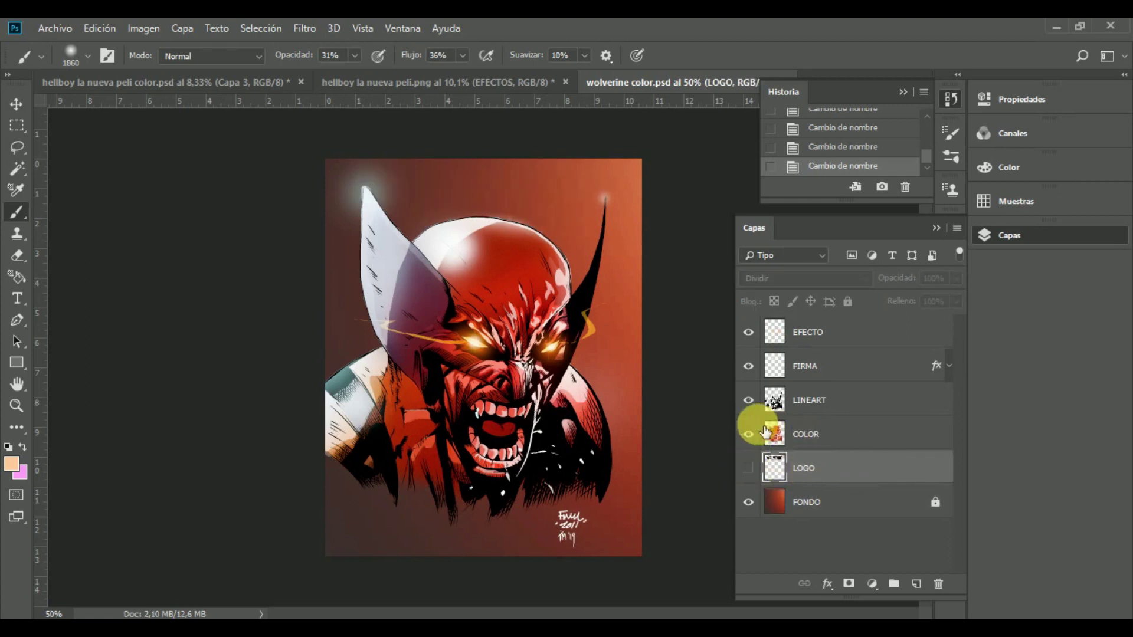
left_click(847, 435)
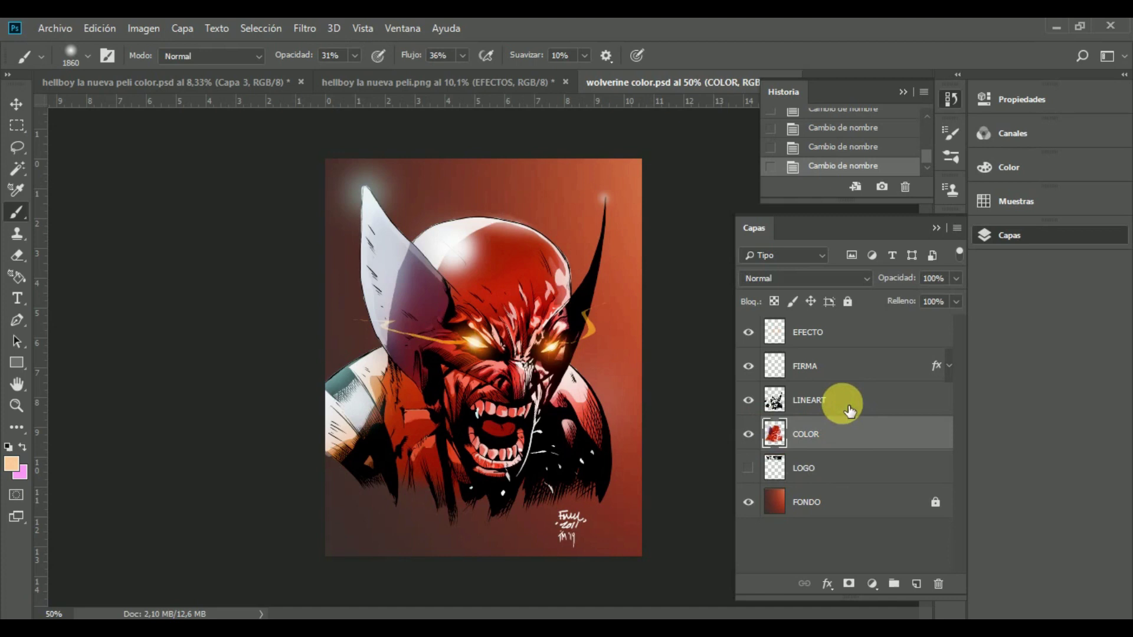
left_click(845, 401)
left_click(831, 324)
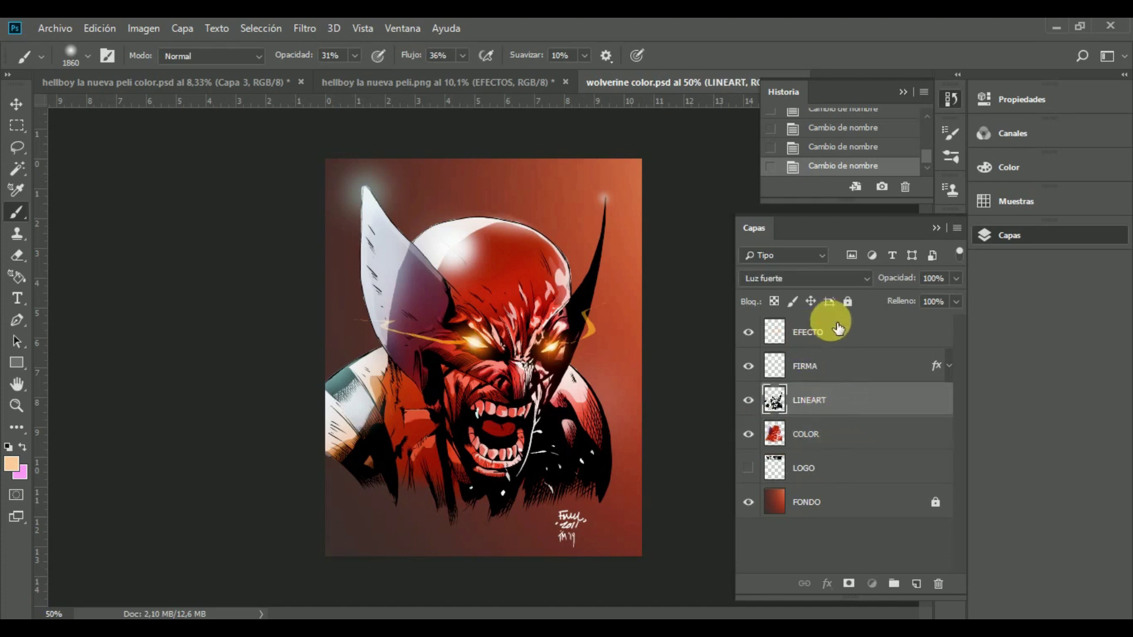
Toggle the EFECTO layer's visibility repeatedly to examine what its lighting adds to the Wolverine artwork
left_click(750, 333)
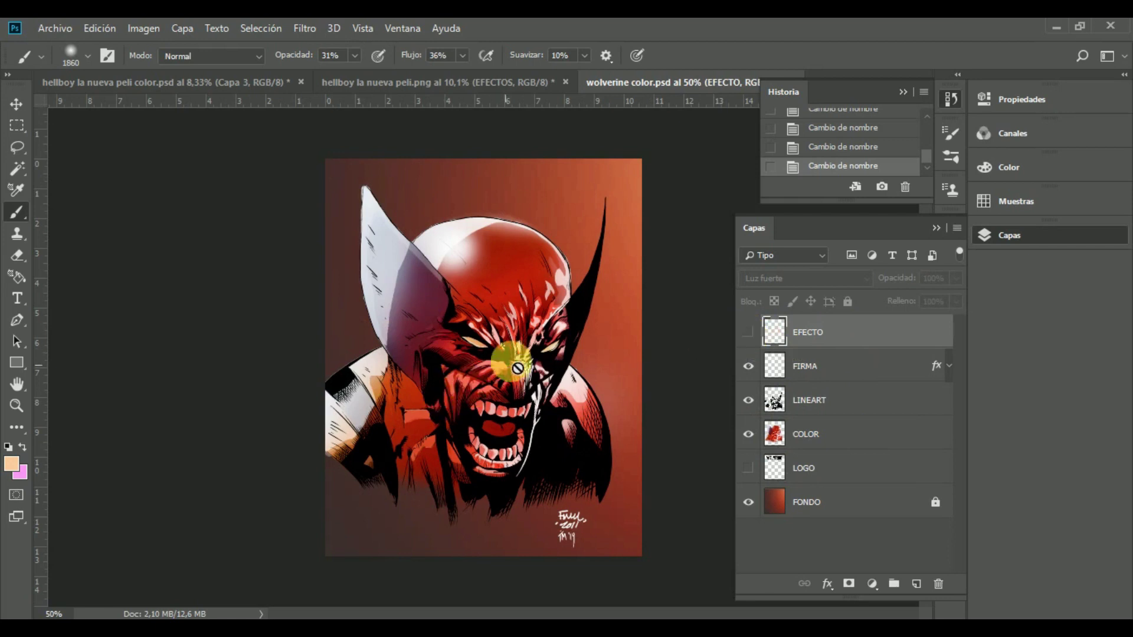
scroll(524, 362, "up", 2)
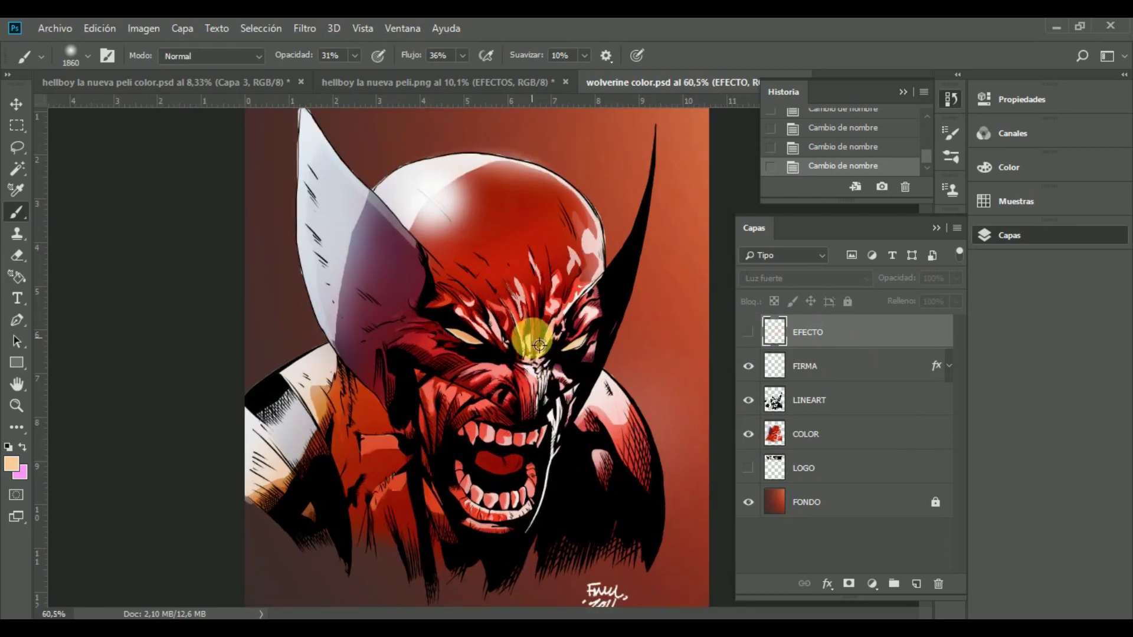
scroll(528, 342, "down", 1)
left_click(749, 333)
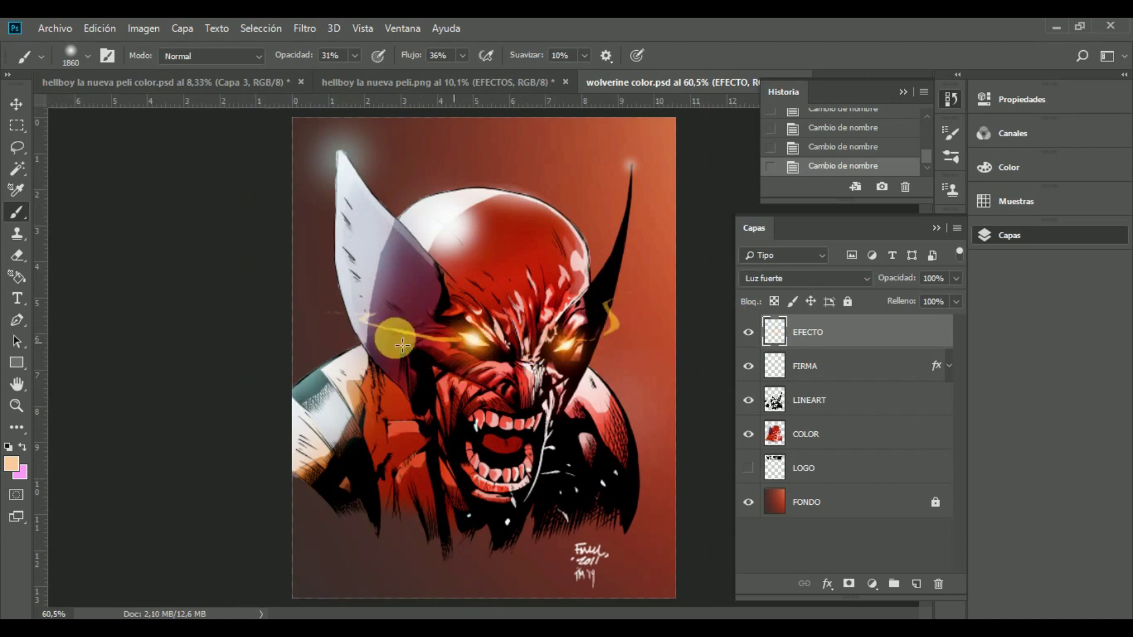
left_click(749, 333)
left_click(749, 333)
left_click(749, 332)
left_click(749, 333)
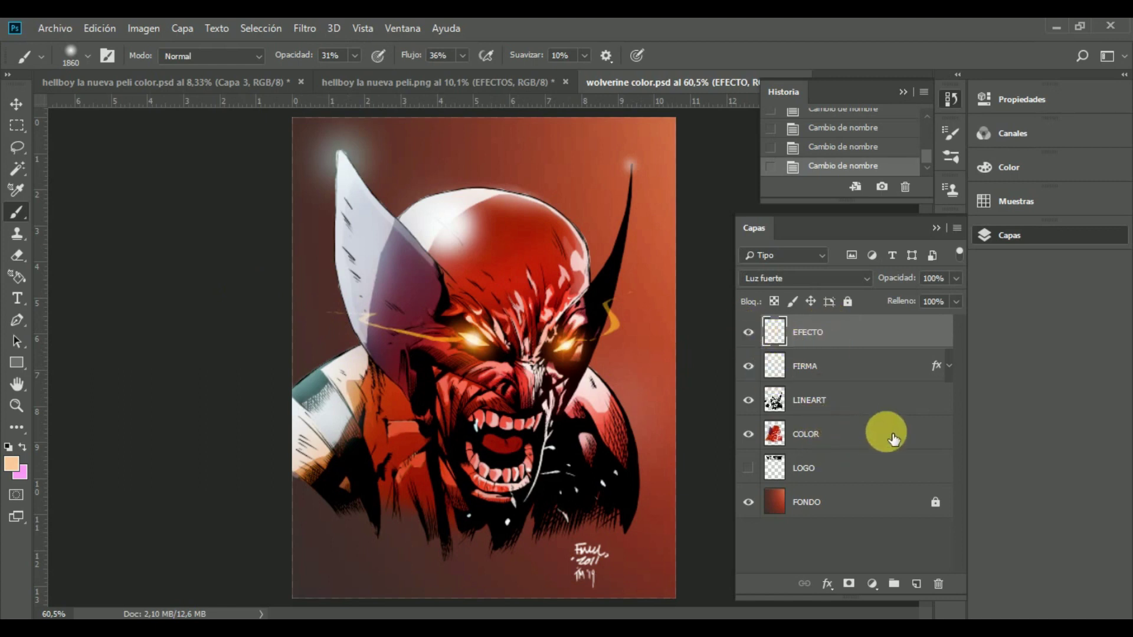
Hide EFECTO, FIRMA and COLOR to inspect the line art over the background, and make all layers visible again, including LOGO
left_click_drag(748, 332, 748, 365)
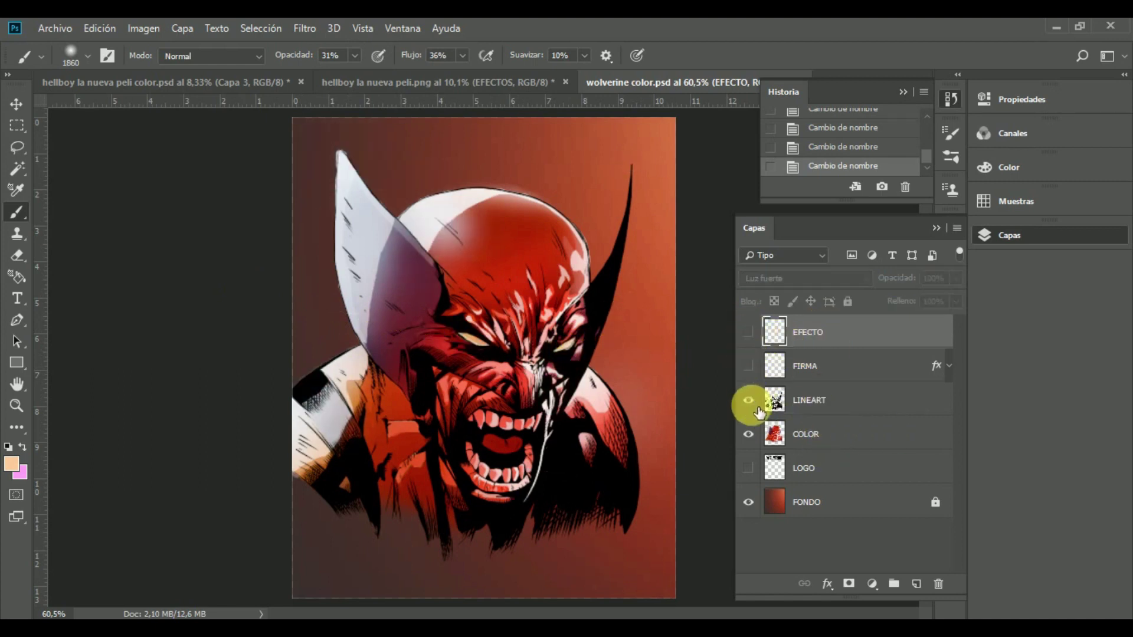
left_click(750, 433)
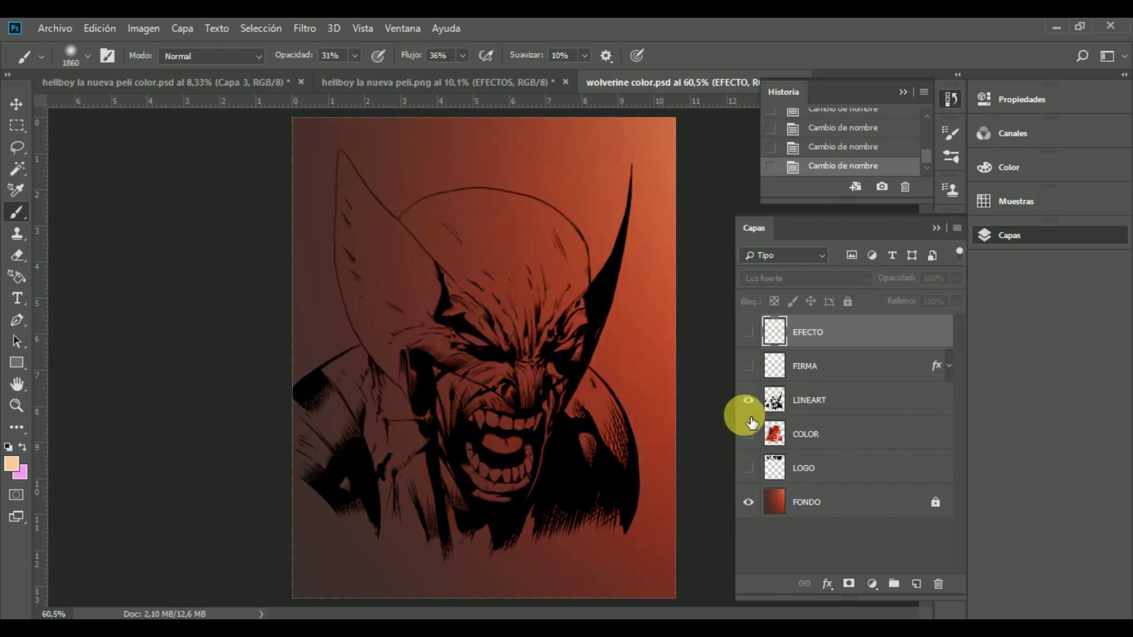
left_click(748, 367)
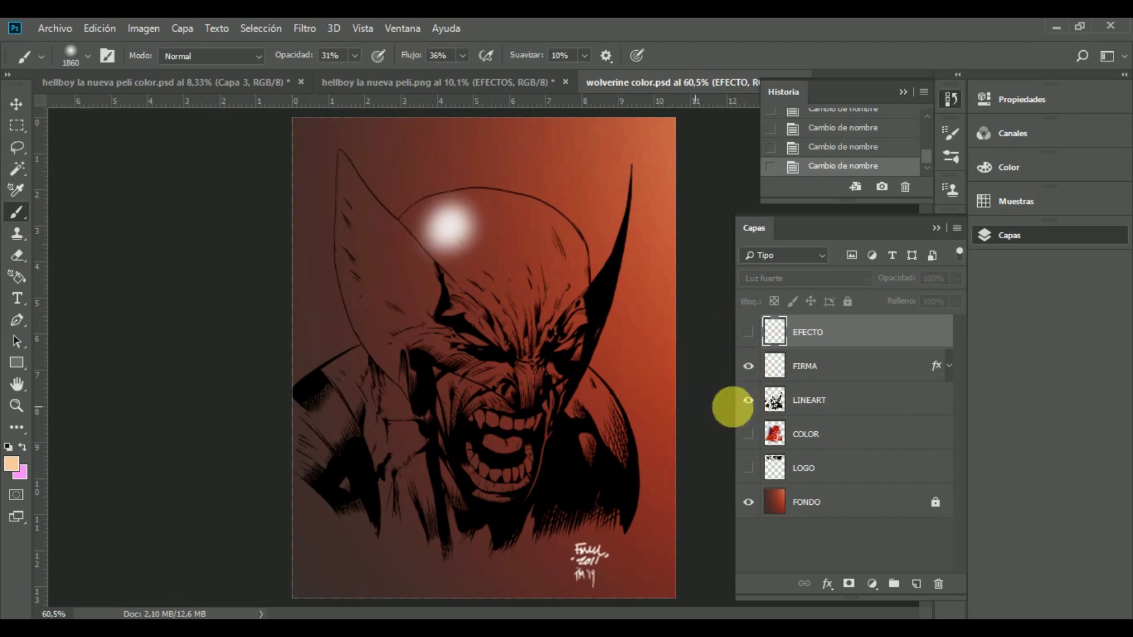
left_click(749, 339)
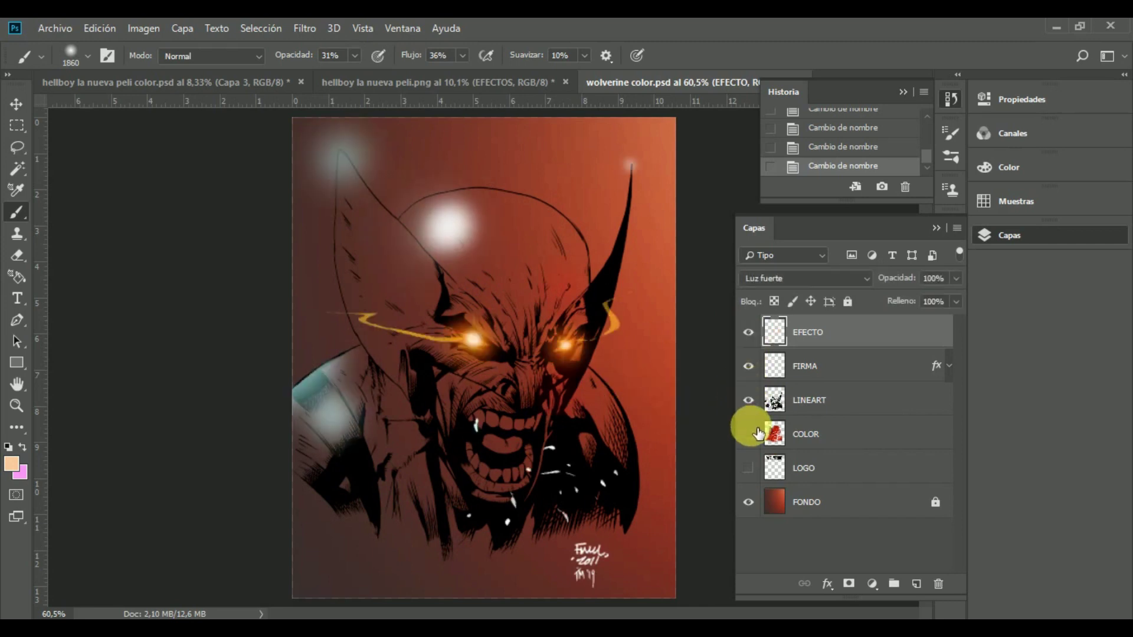
left_click_drag(748, 435, 748, 468)
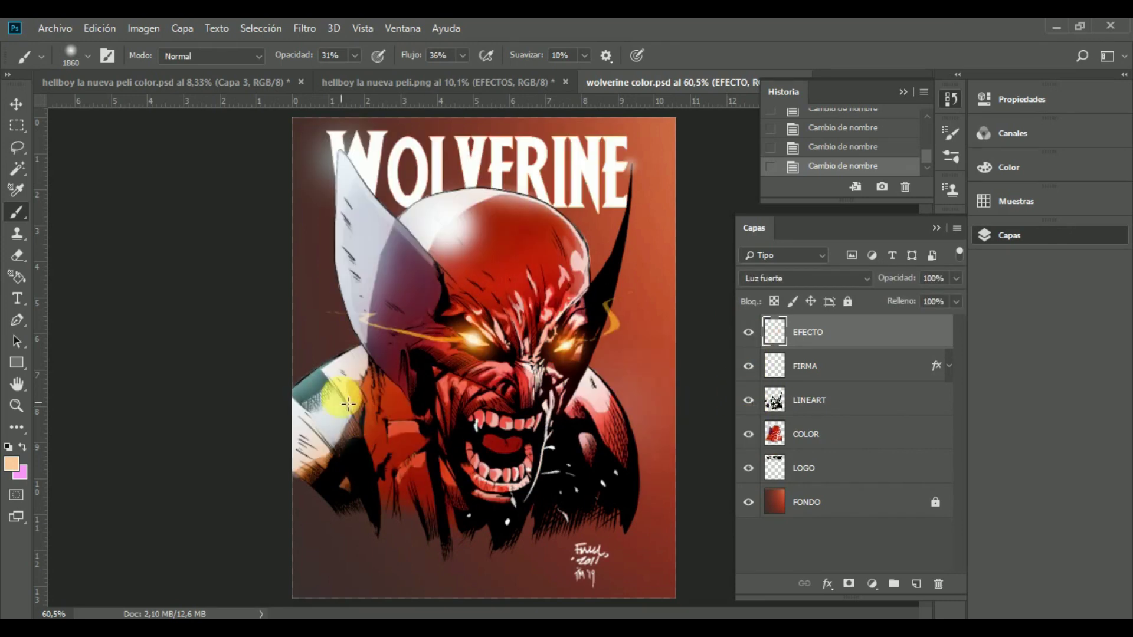
Close the hellboy la nueva peli color.psd document
left_click(301, 82)
left_click(573, 258)
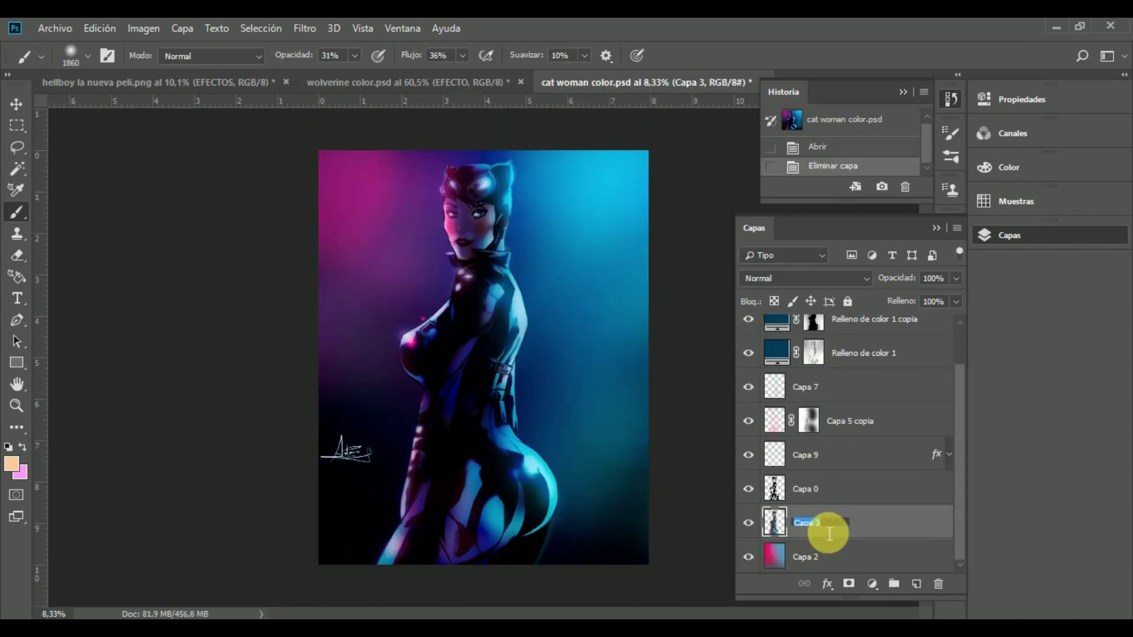
Rename the Capa 3 layer in cat woman color.psd COLOR
double_click(823, 523)
type("COLOR")
left_click(828, 531)
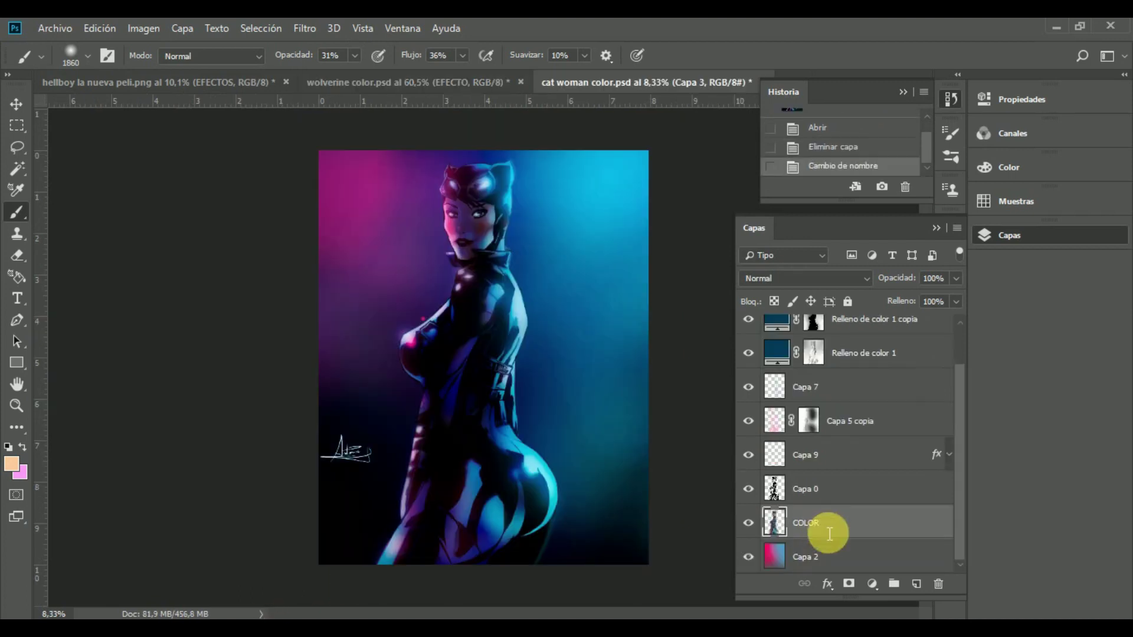
left_click(820, 570)
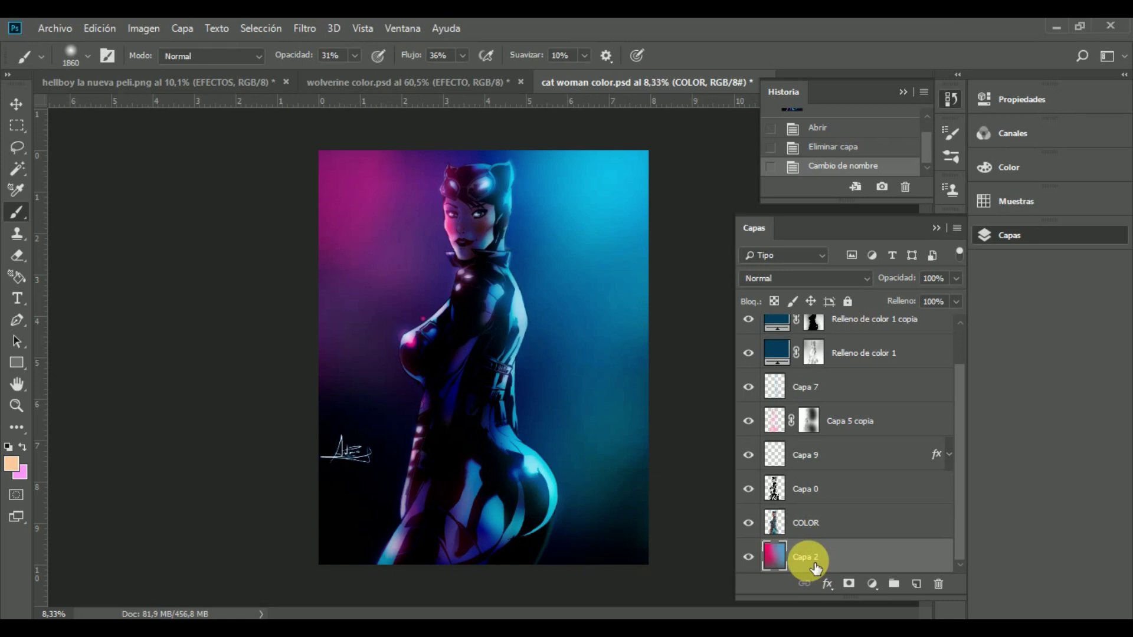
key("h")
double_click(801, 559)
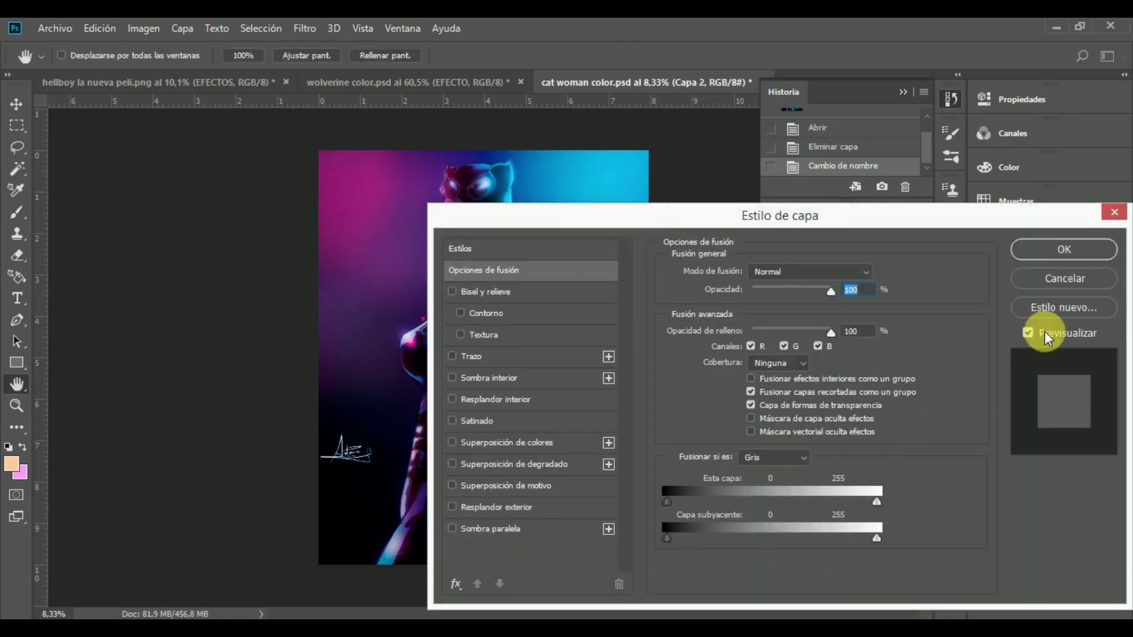
left_click(1043, 274)
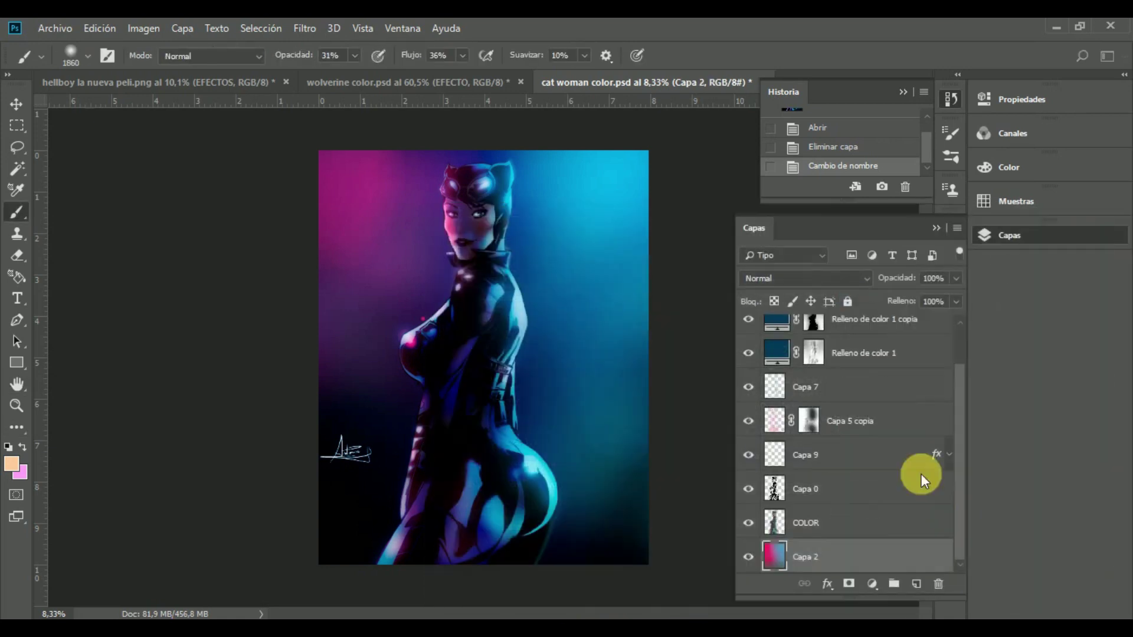
Rename the Capa 2 gradient layer of the Catwoman artwork FONDO
double_click(811, 561)
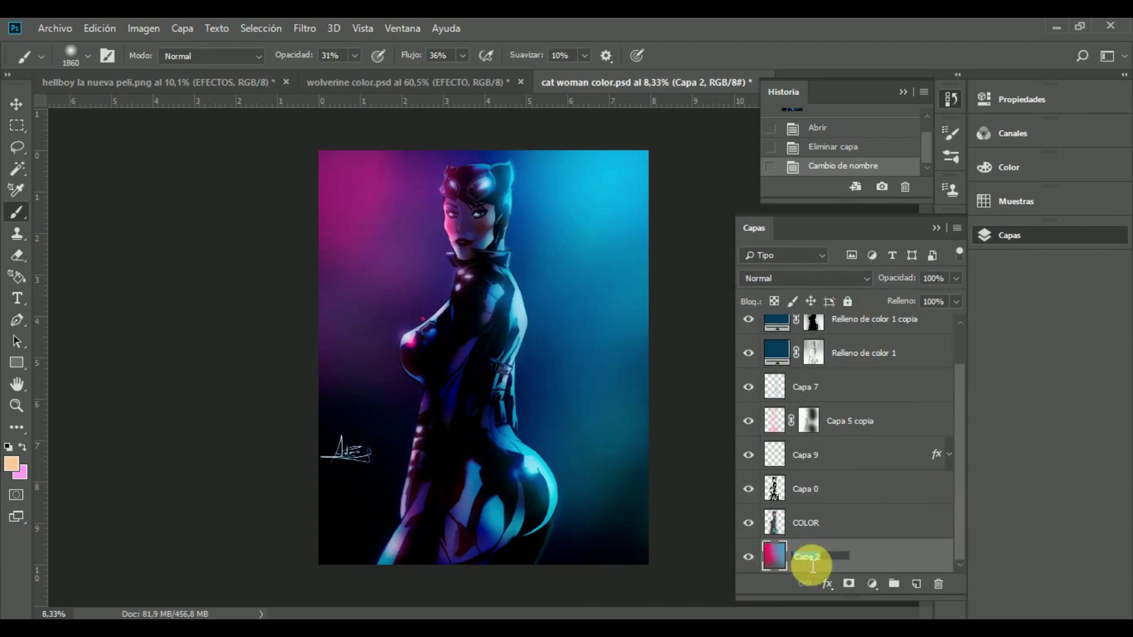
type("FONDO")
key("Return")
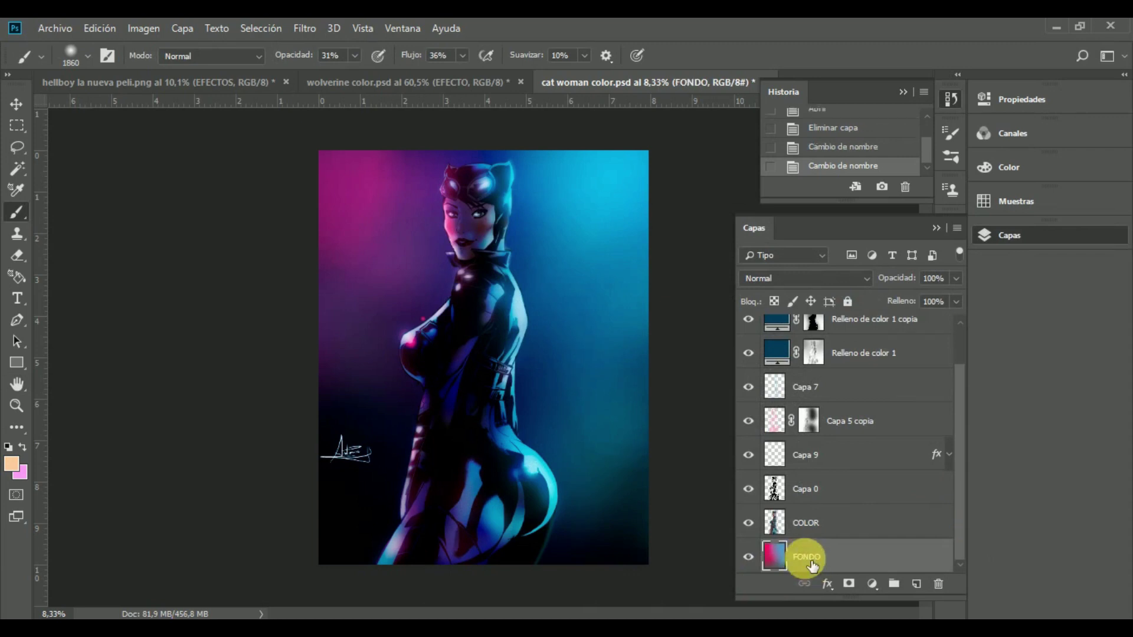
Rename the Capa 0 ink layer of the Catwoman artwork LINEART
double_click(810, 489)
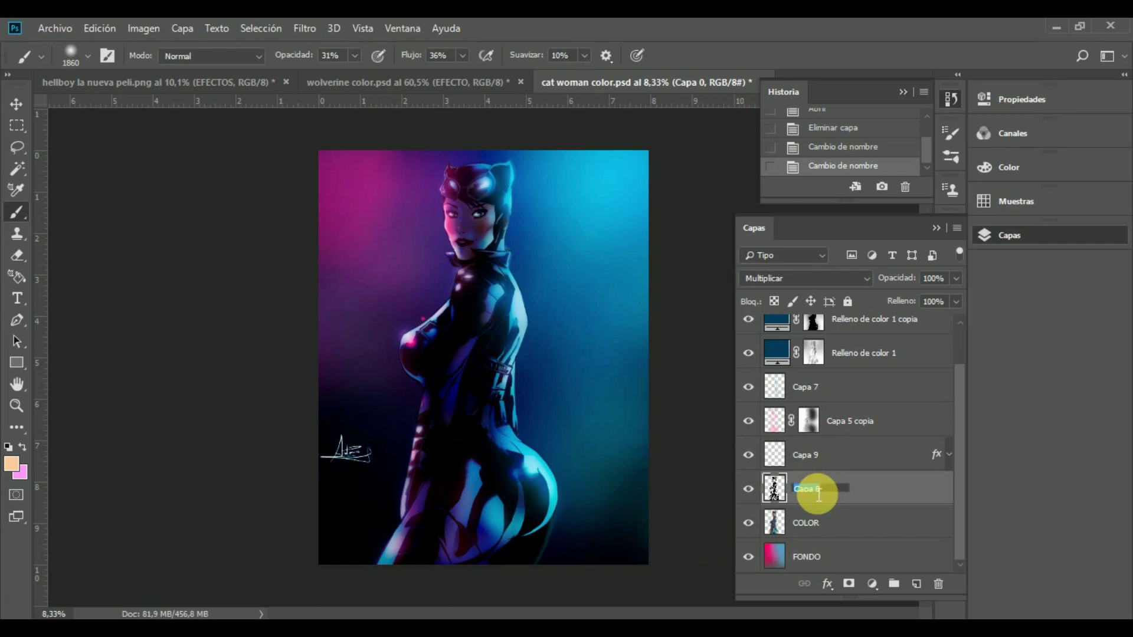
type("LINEAR")
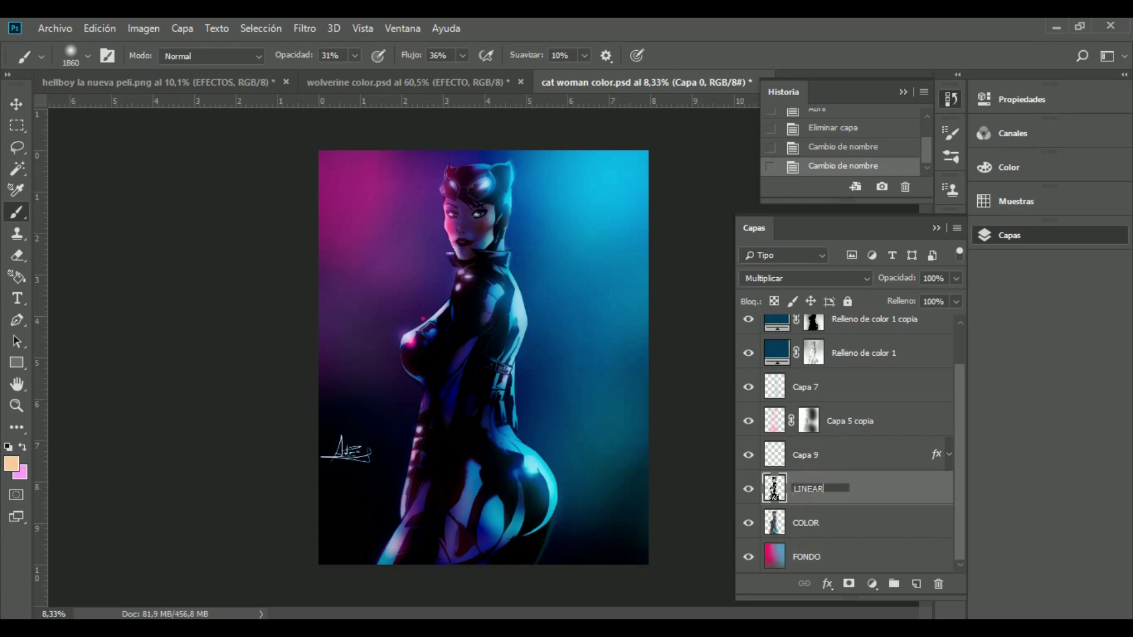
type("T")
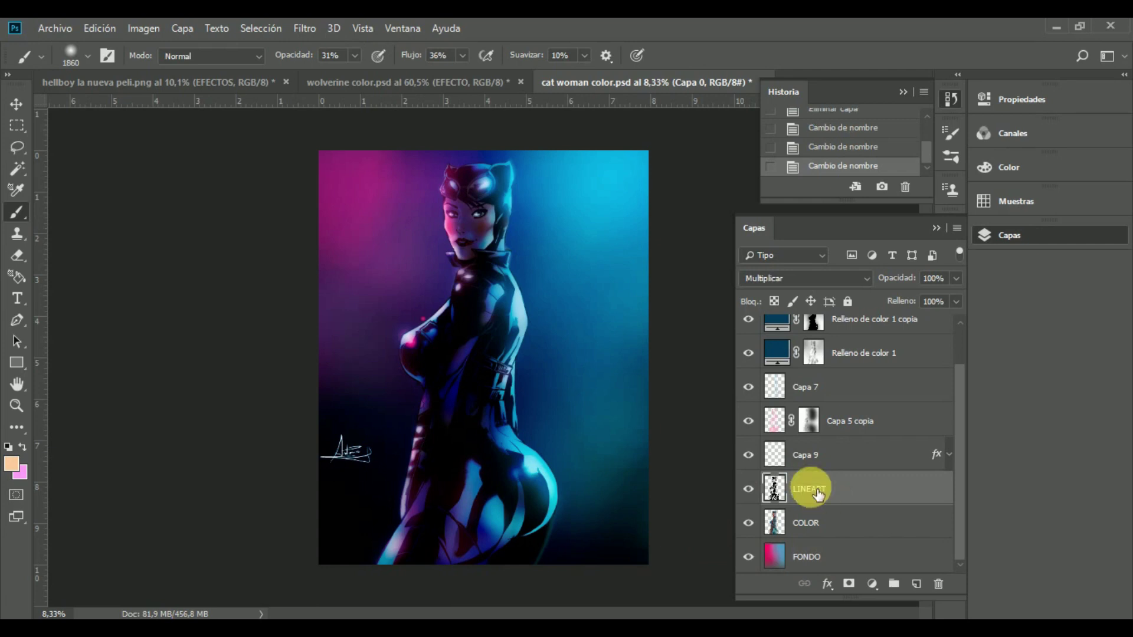
Check the visibility of Capa 9 in the Catwoman artwork and rename that signature layer FIRMA
left_click(748, 454)
double_click(793, 456)
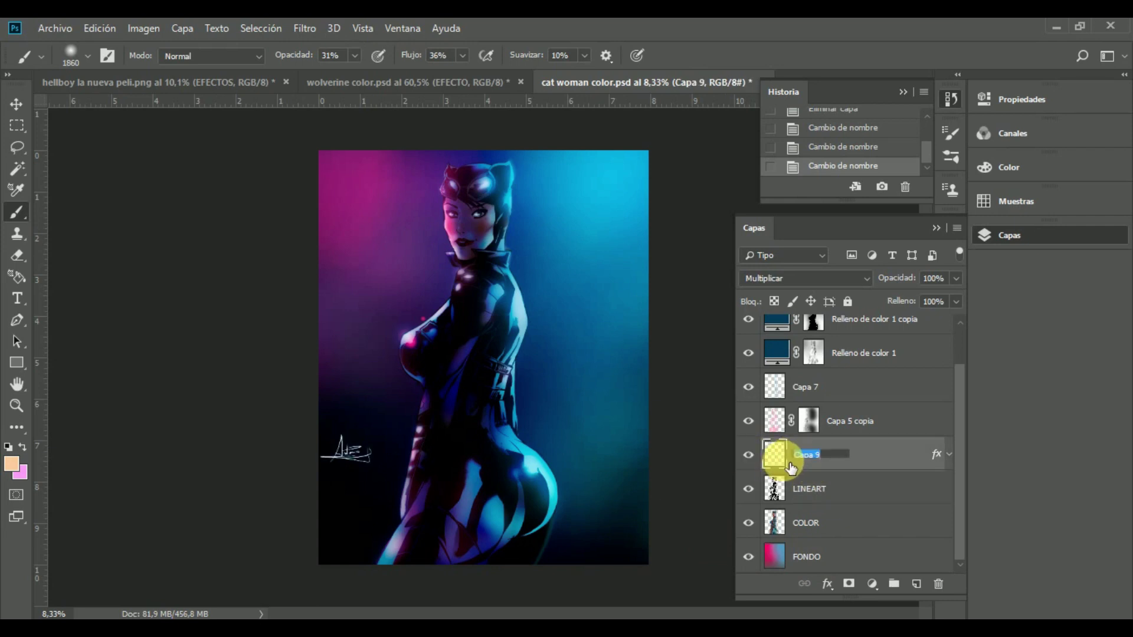
type("FIRMA")
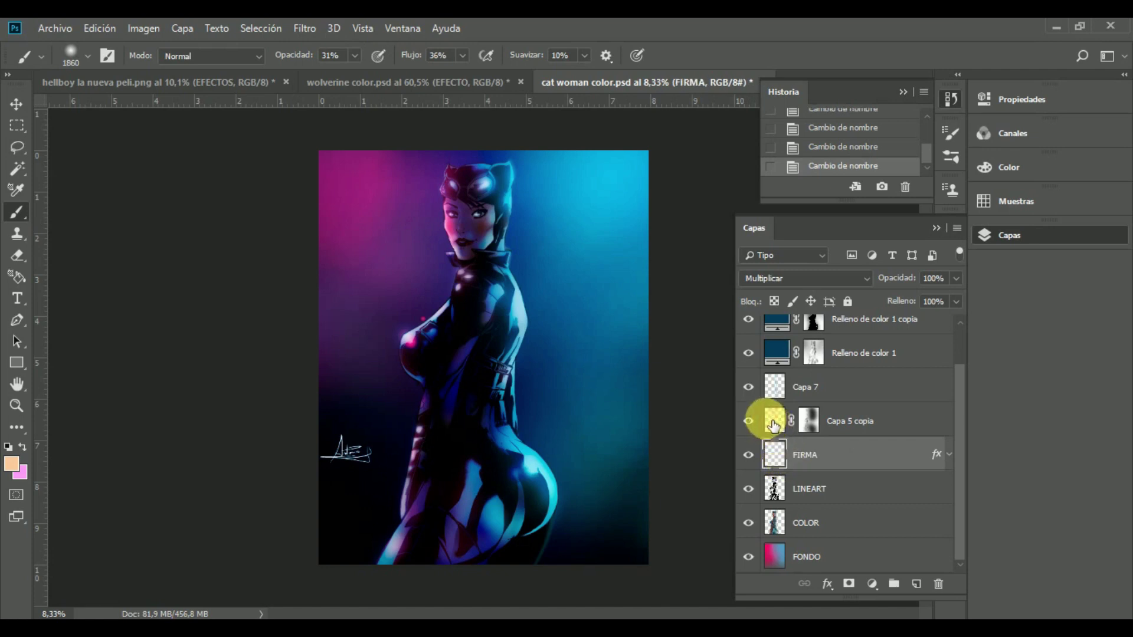
Toggle the visibility of Capa 5 copia to examine what it adds to the Catwoman artwork
left_click(748, 420)
left_click(748, 421)
left_click(749, 421)
left_click(749, 422)
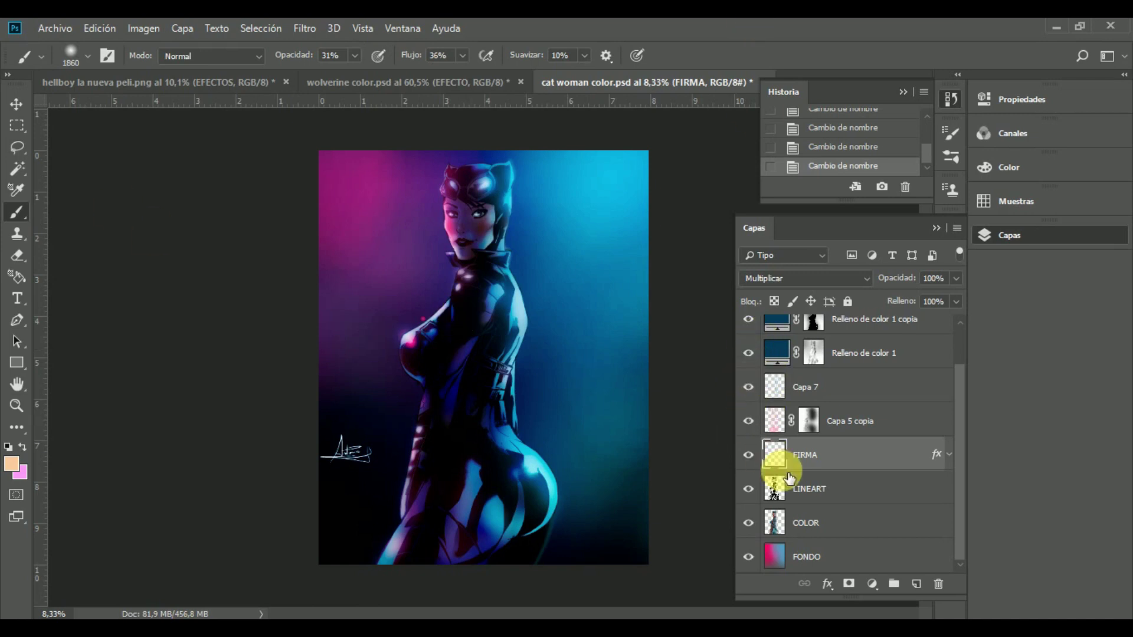
Hide all layers of the Catwoman artwork, from the topmost one down to FONDO
scroll(772, 463, "up", 1)
left_click_drag(750, 330, 748, 558)
scroll(773, 407, "up", 1)
scroll(785, 413, "down", 1)
scroll(779, 466, "up", 1)
scroll(797, 476, "down", 1)
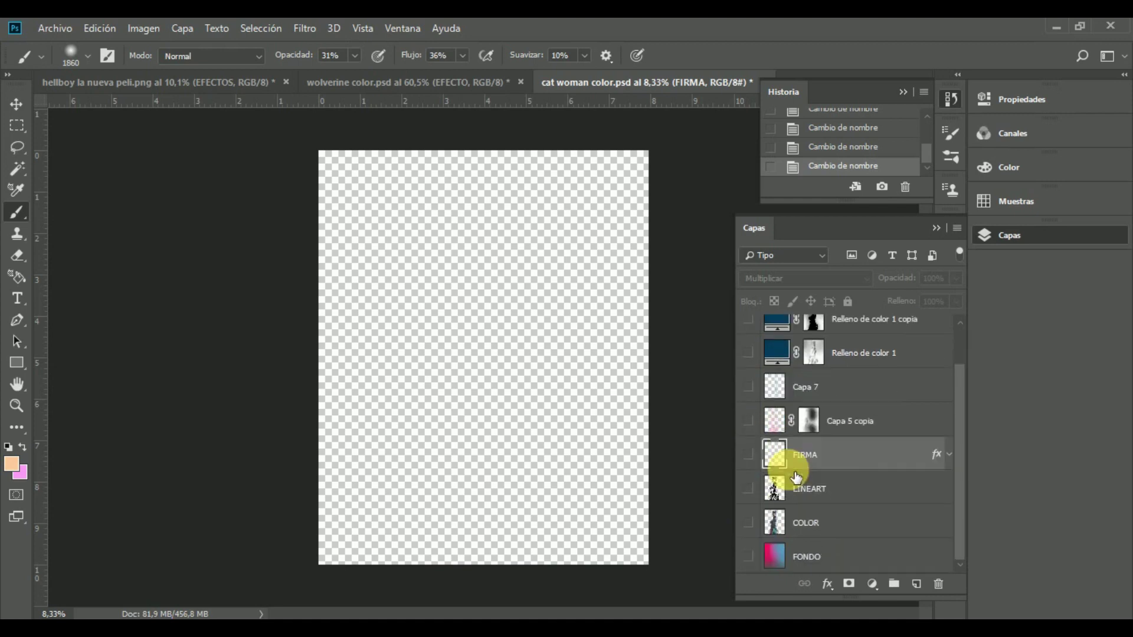
Show the FONDO, COLOR, LINEART, FIRMA and Capa 5 copia layers of the Catwoman artwork one after another, from the bottom up
left_click(748, 557)
left_click(748, 557)
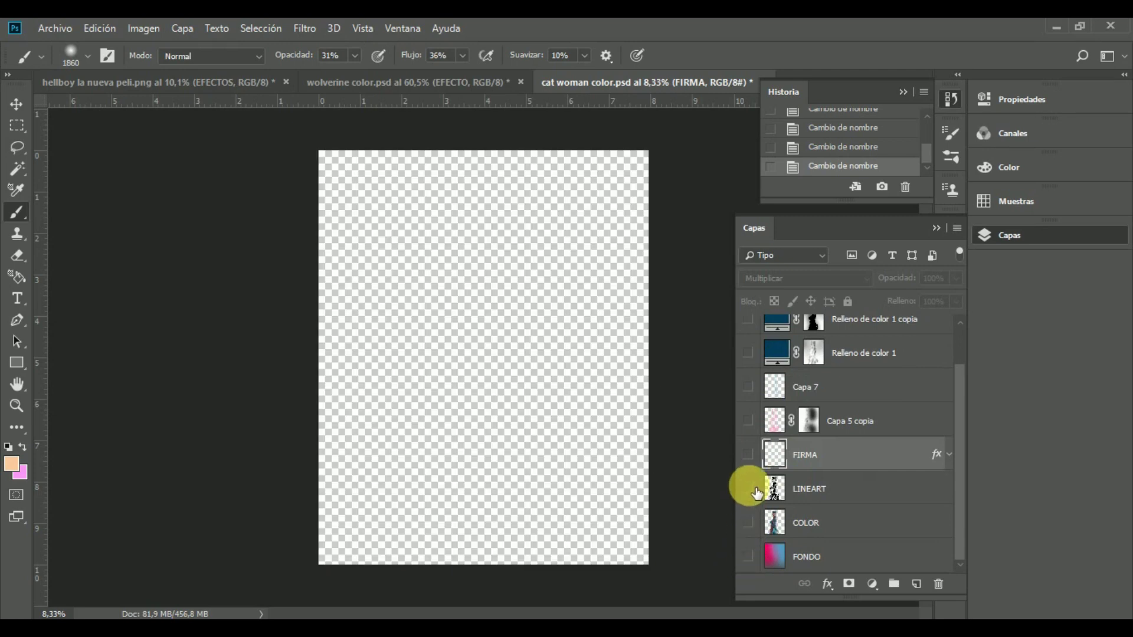
left_click(867, 551)
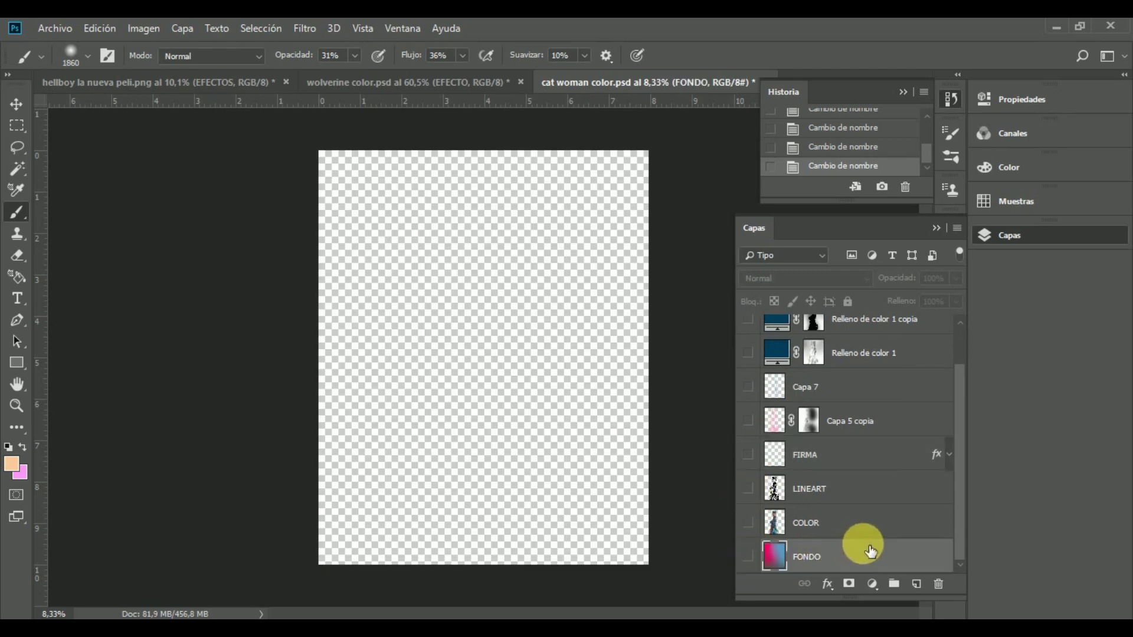
left_click(748, 557)
left_click(756, 524)
left_click(751, 488)
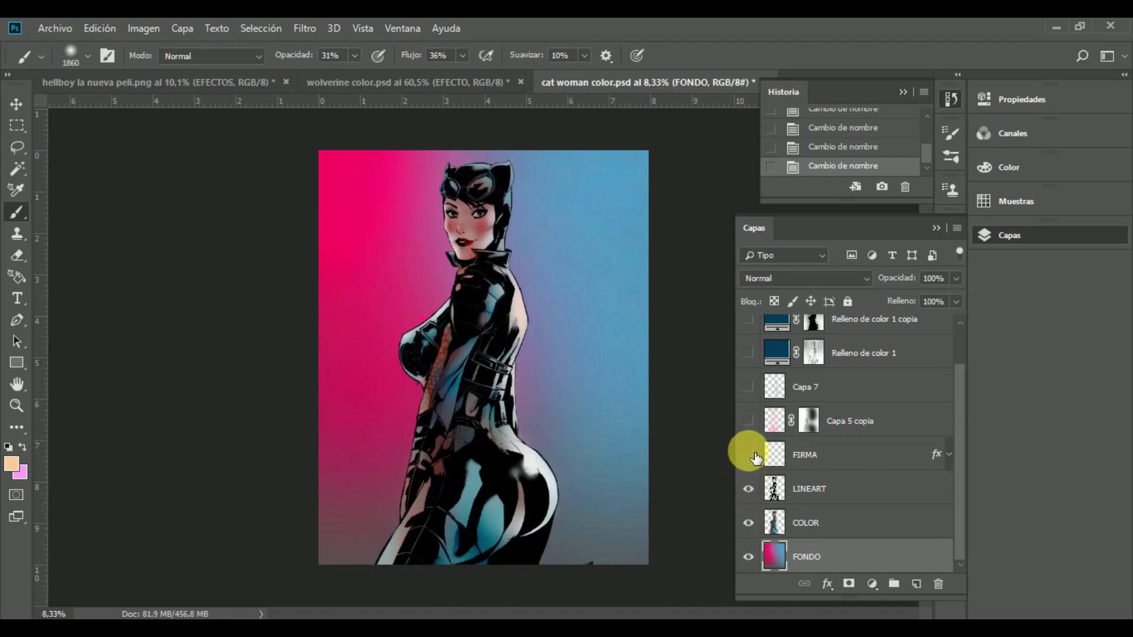
left_click_drag(748, 455, 748, 420)
left_click(774, 420)
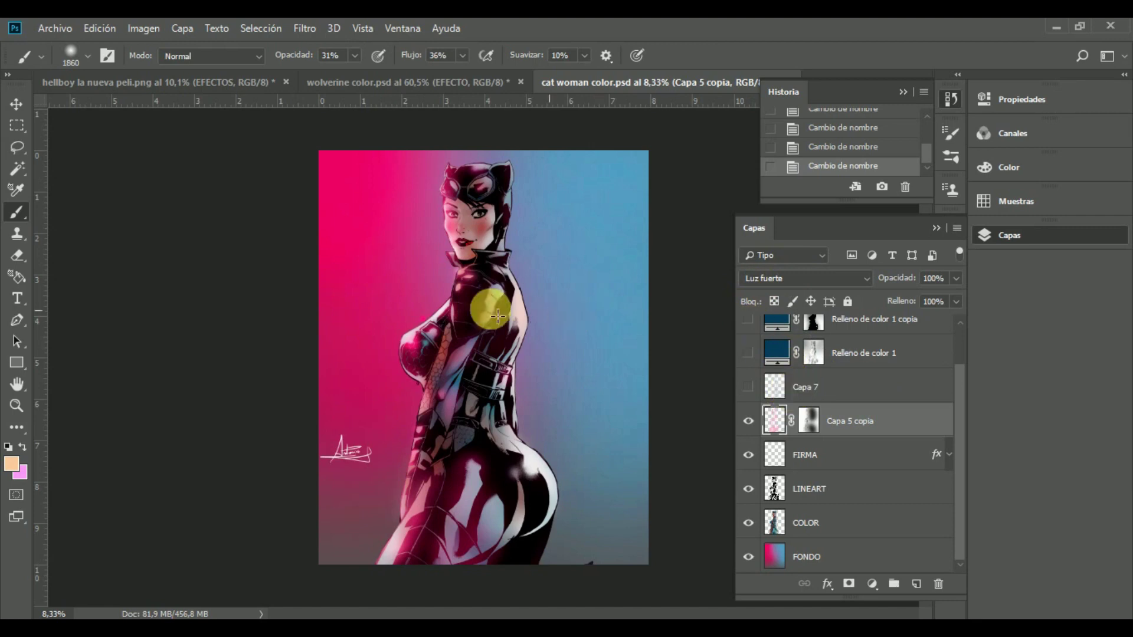
Toggle Capa 7 to examine what it adds to the Catwoman artwork and leave it visible
left_click(748, 387)
left_click(748, 387)
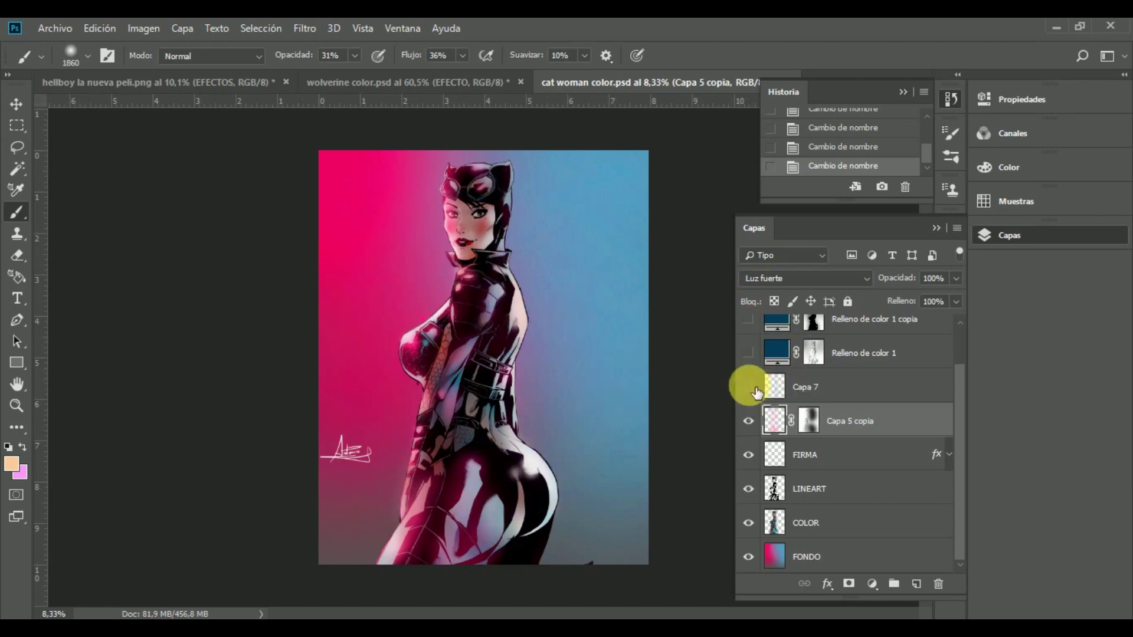
left_click(847, 384)
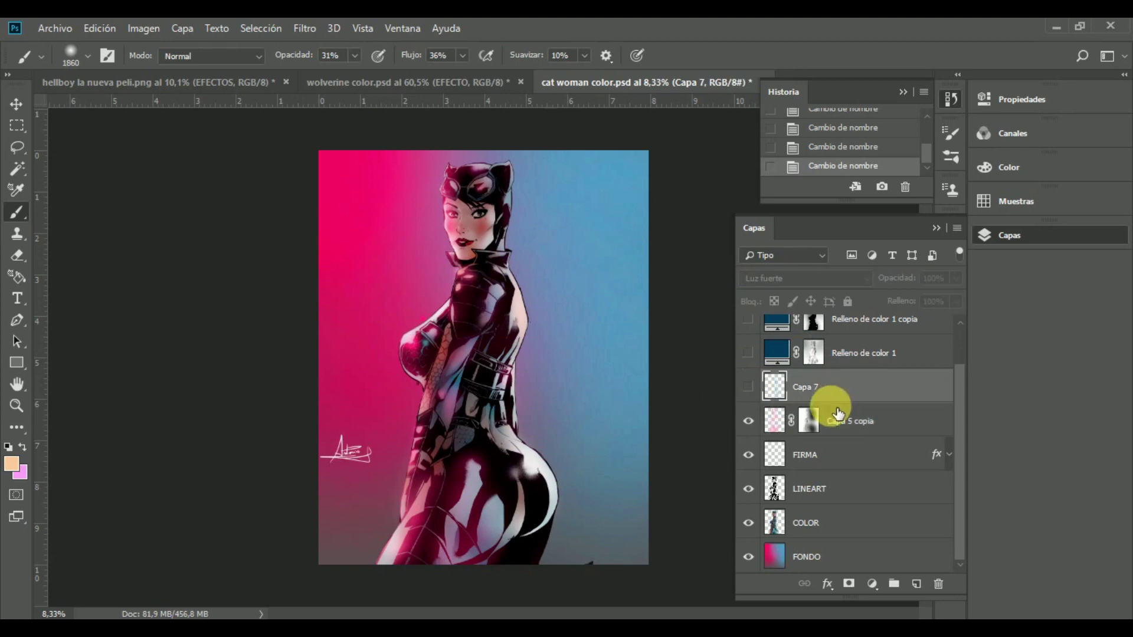
left_click(749, 387)
Group Capa 7 and Capa 5 copia of the Catwoman artwork and name the group EFECTOS
left_click(888, 419)
left_click(915, 399)
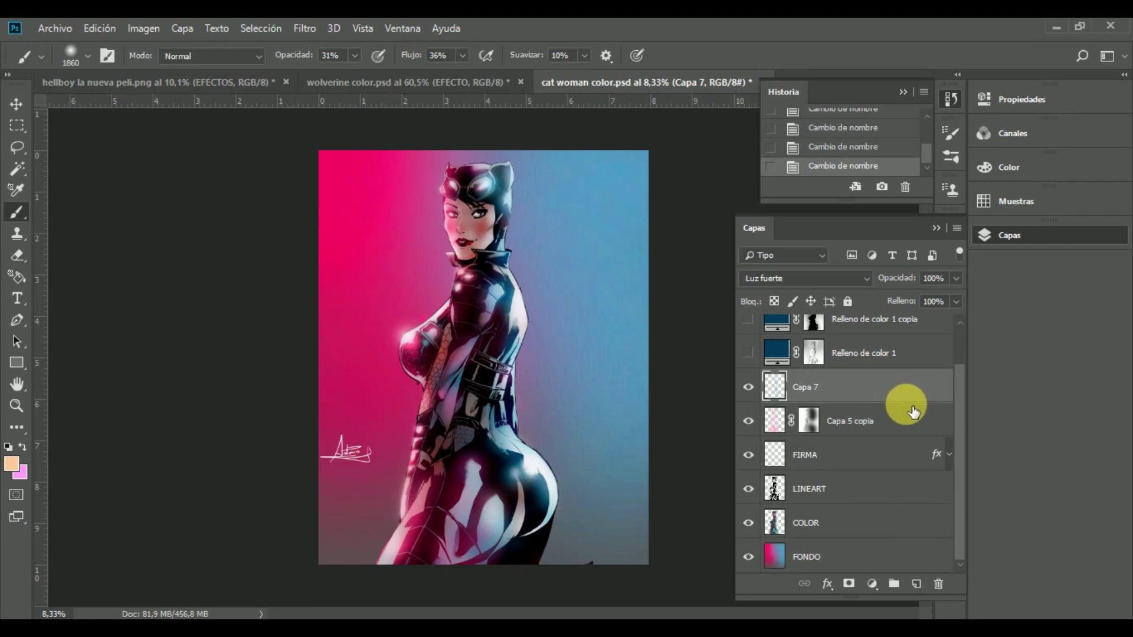
left_click(913, 413, "shift")
left_click(895, 584)
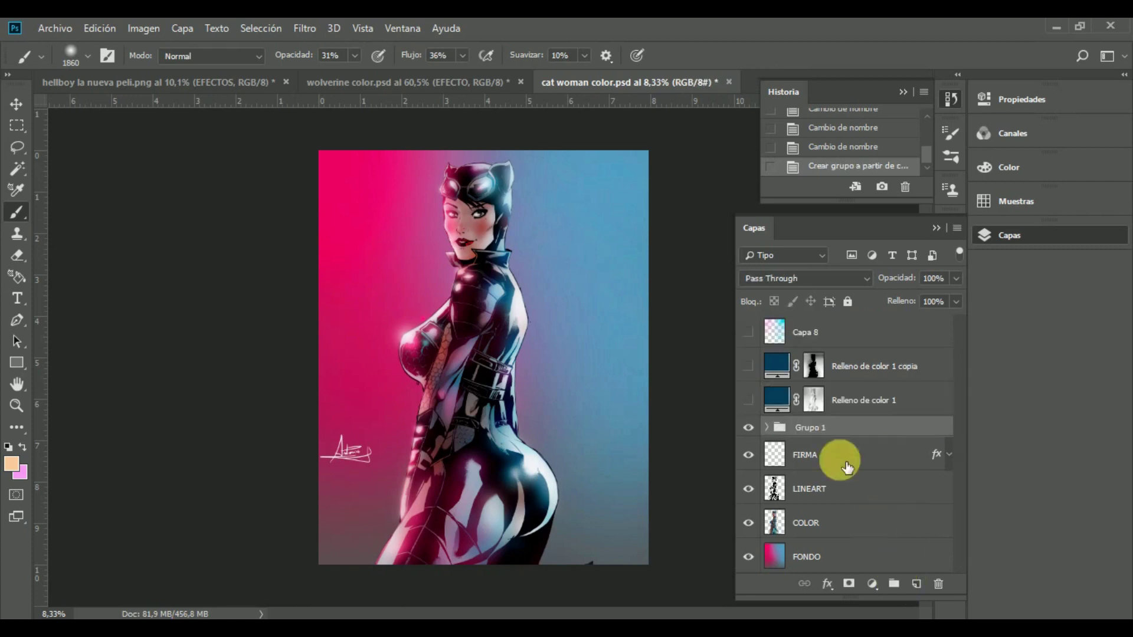
type("EFECTOS")
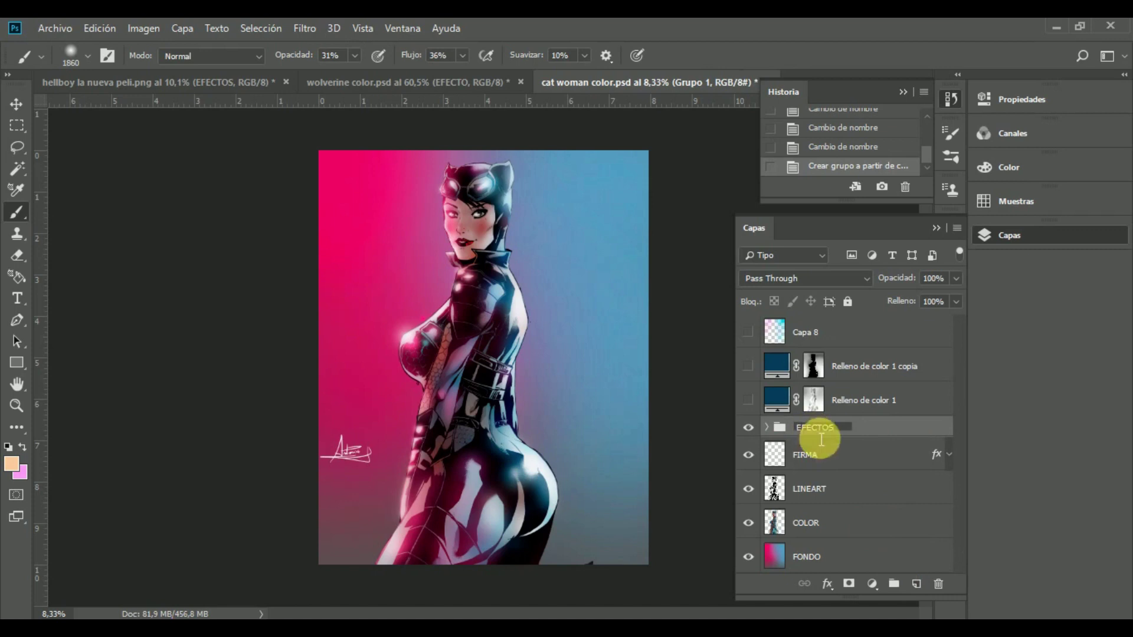
key("Return")
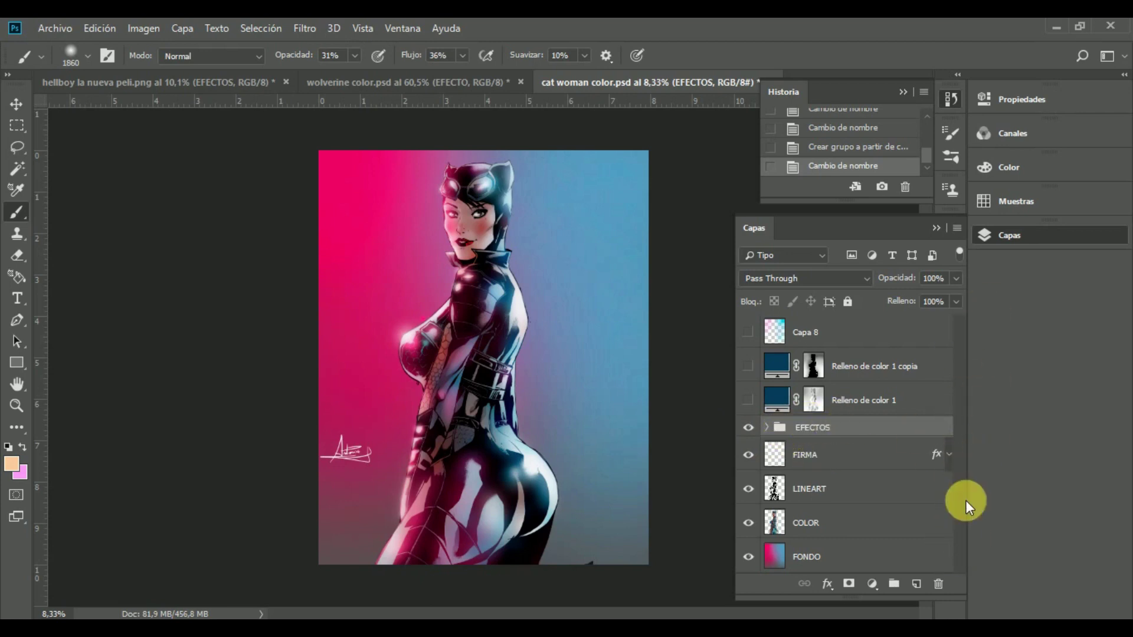
Show Relleno de color 1, Relleno de color 1 copia and Capa 8 above the EFECTOS group
left_click(749, 401)
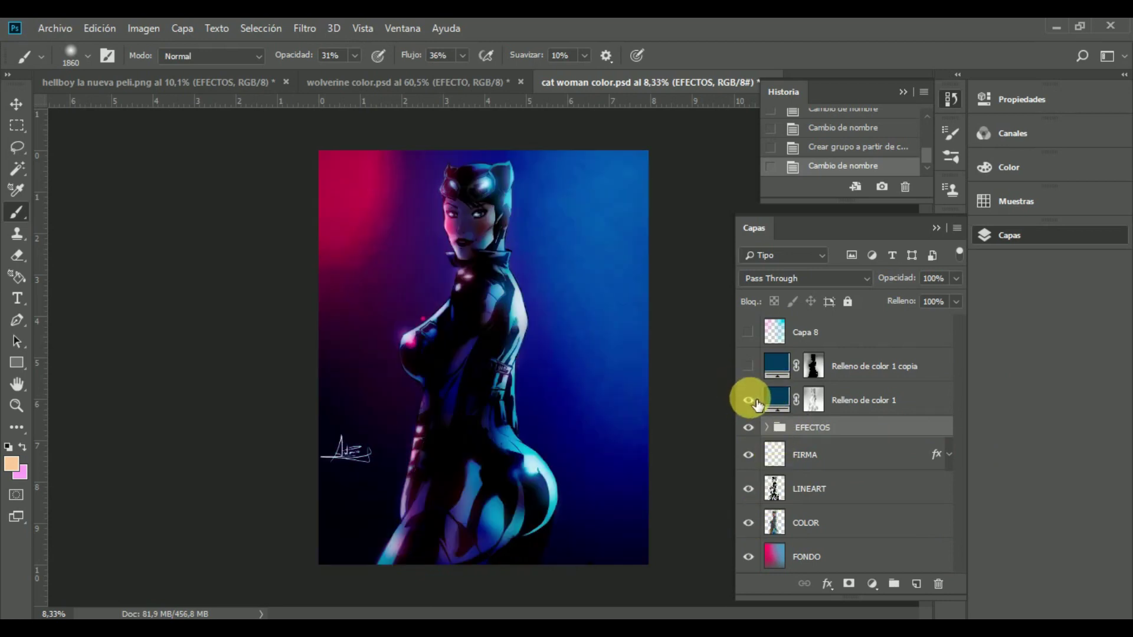
left_click(749, 367)
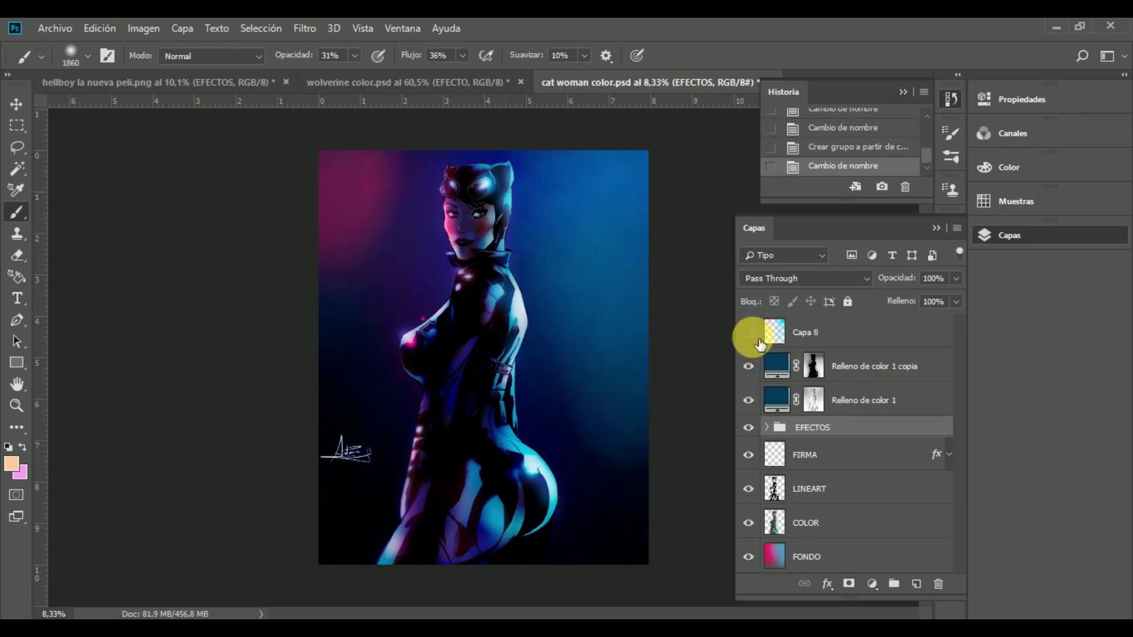
left_click(749, 333)
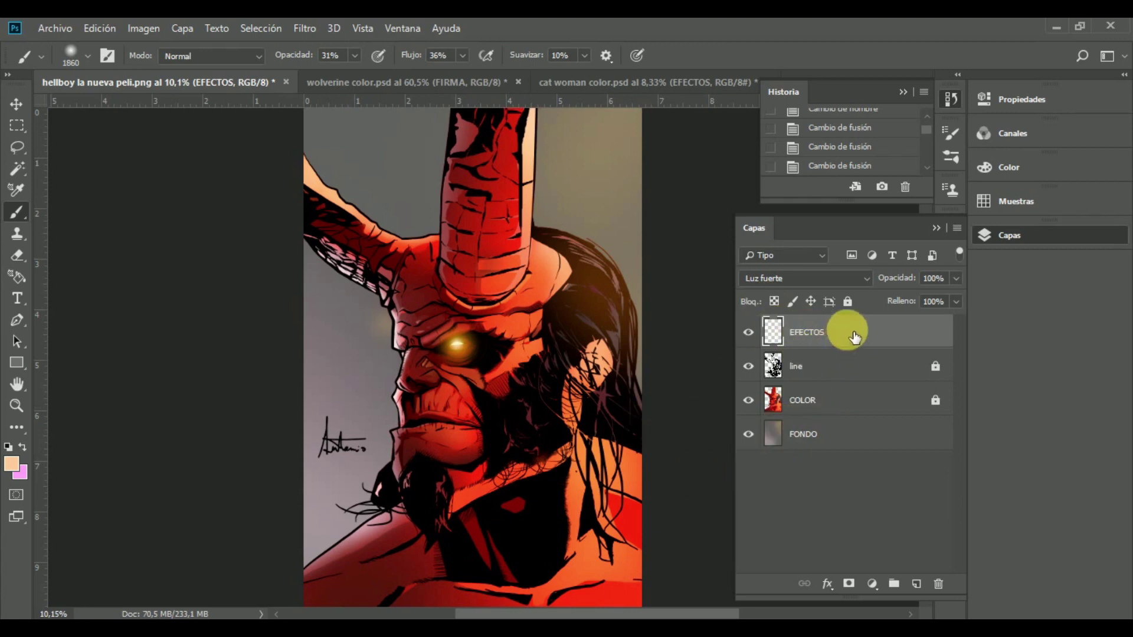
Lock the FONDO layer in hellboy la nueva peli.png and make EFECTOS the active layer
left_click(859, 435)
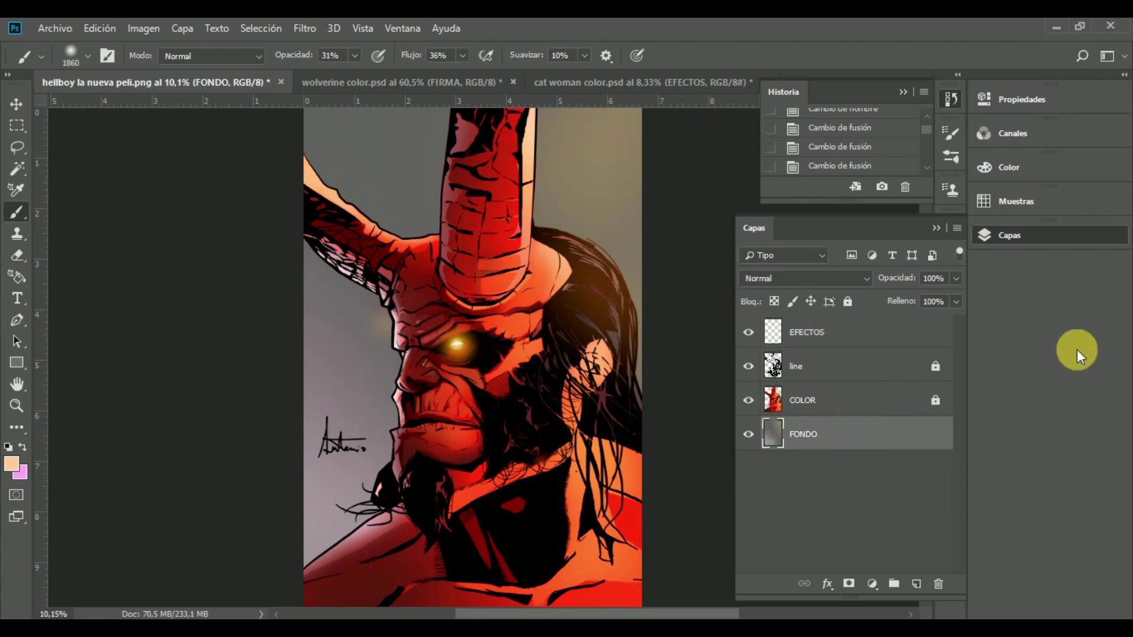
left_click(847, 301)
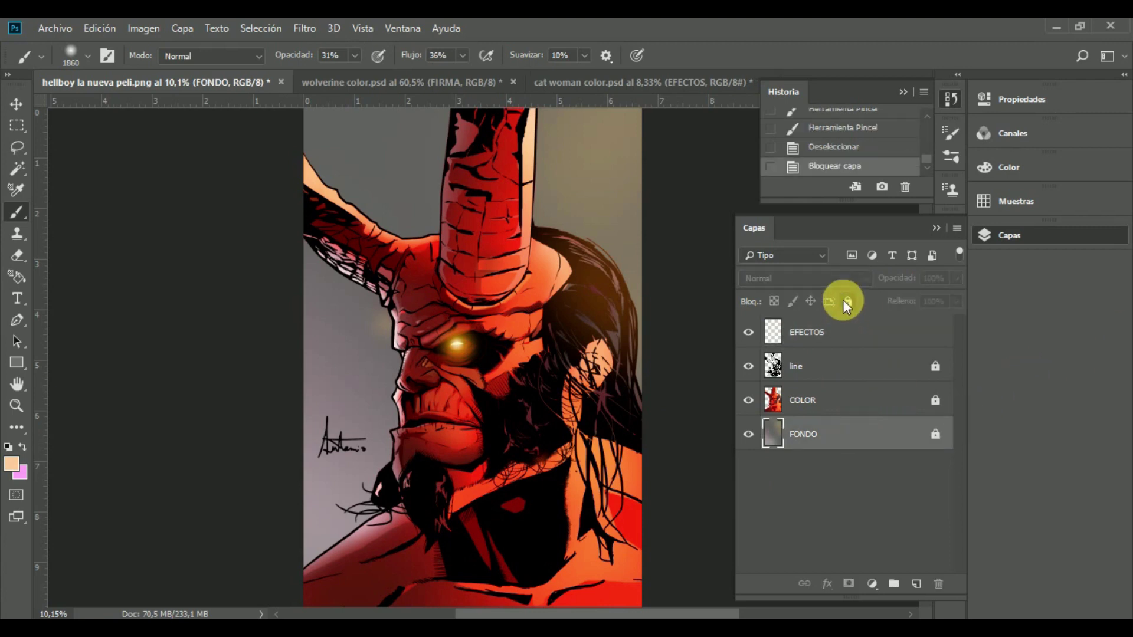
left_click(905, 337)
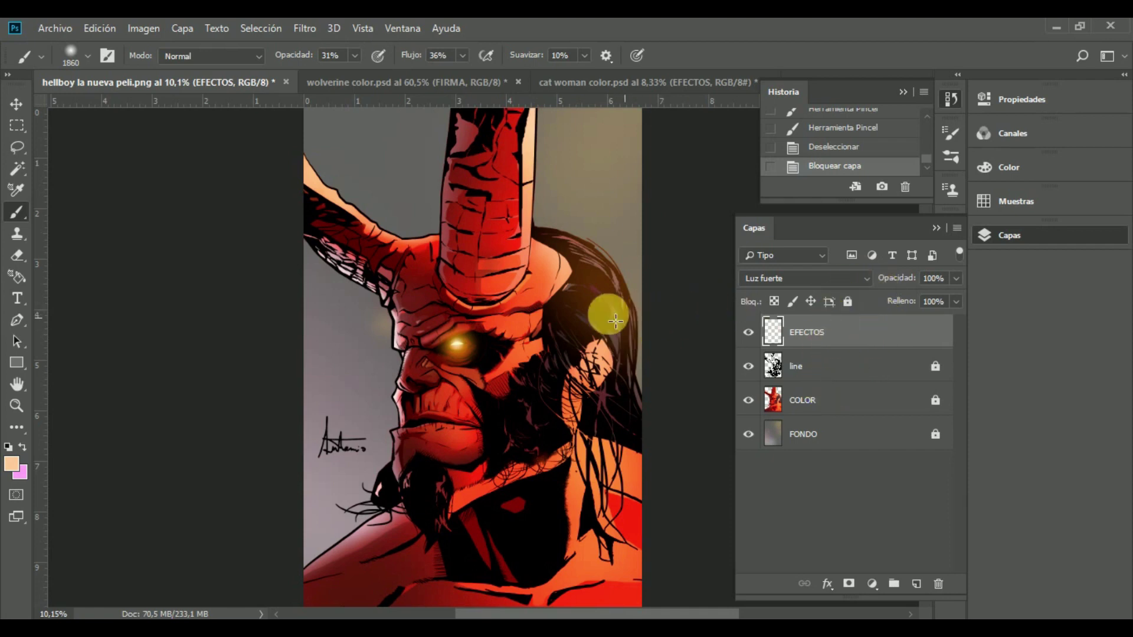
Compare the Hellboy artwork with and without its COLOR layer, and hide the EFECTOS layer
key("l")
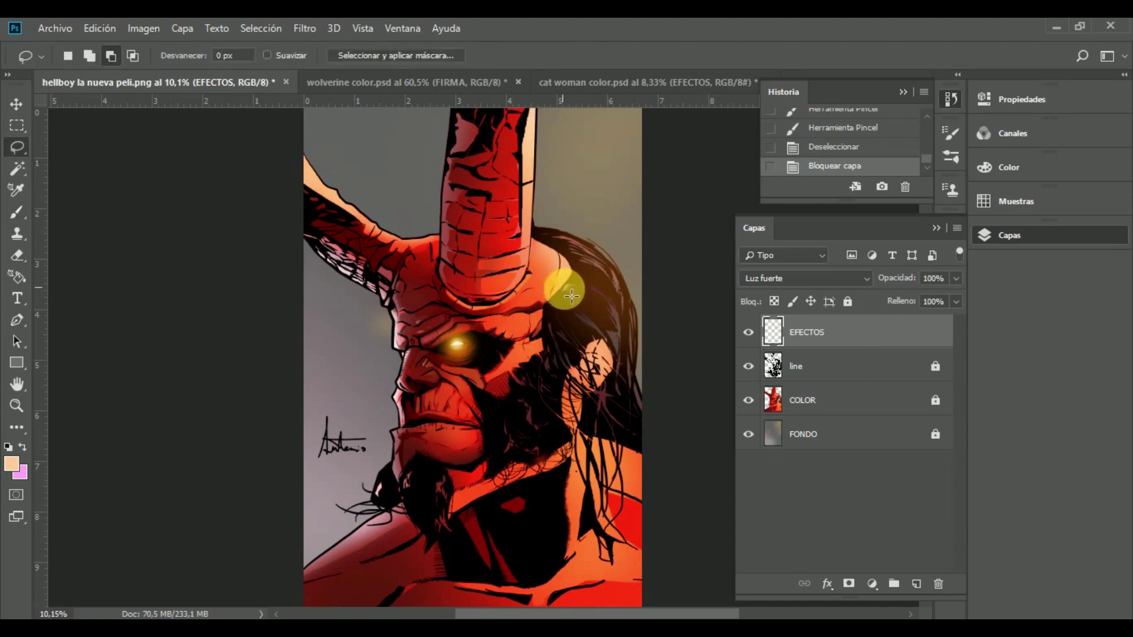
scroll(470, 223, "up", 5)
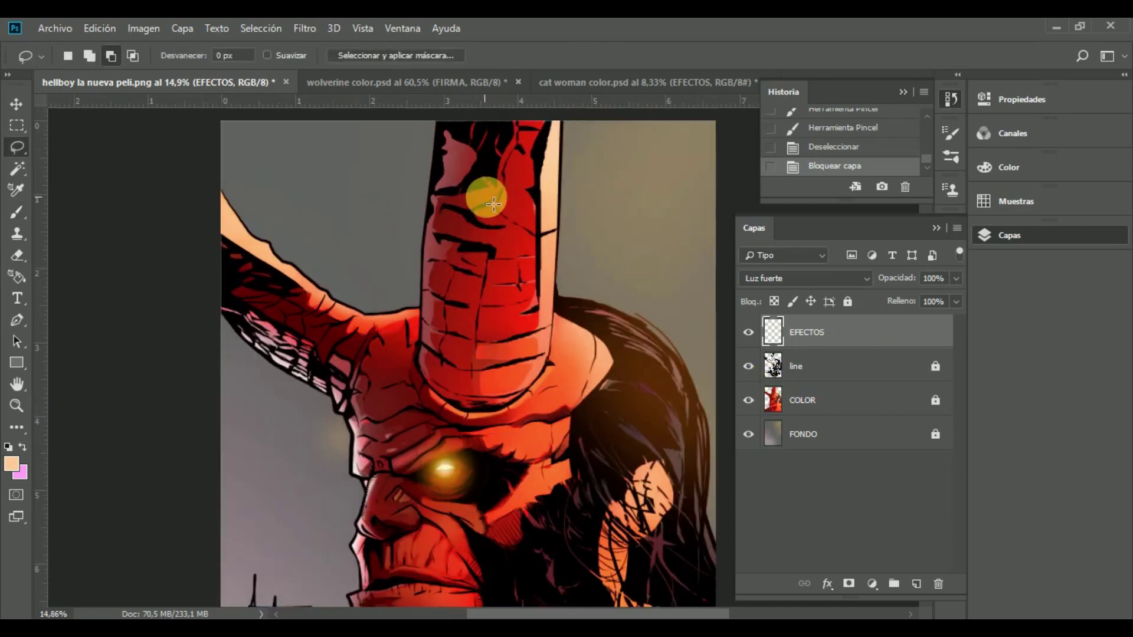
scroll(531, 240, "up", 2)
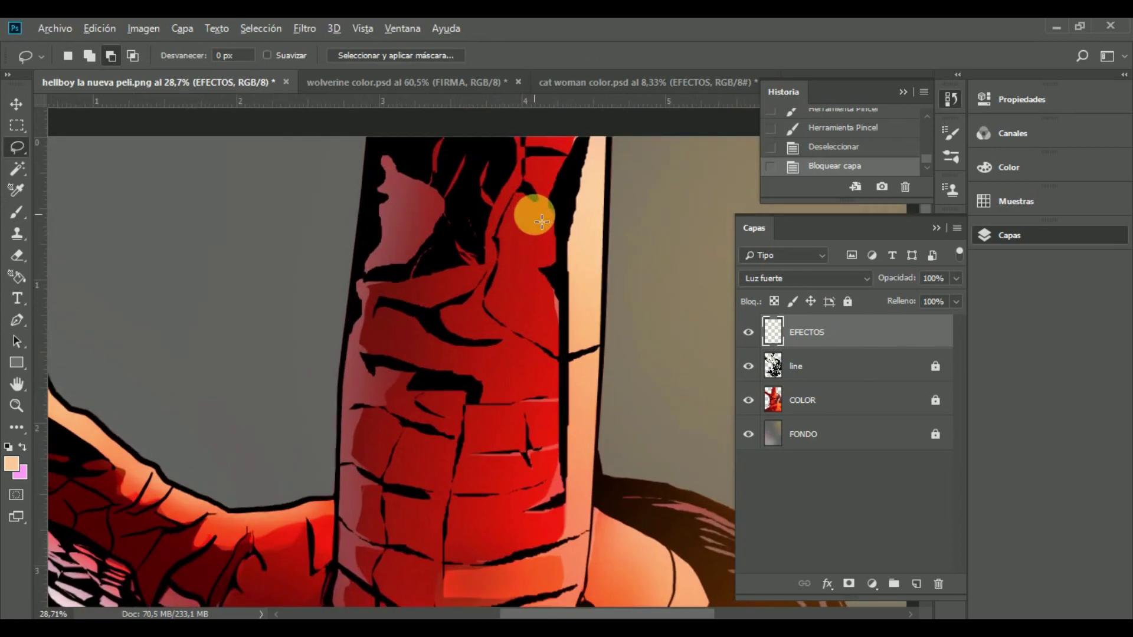
scroll(241, 193, "down", 3)
scroll(353, 177, "up", 2)
scroll(352, 177, "down", 4)
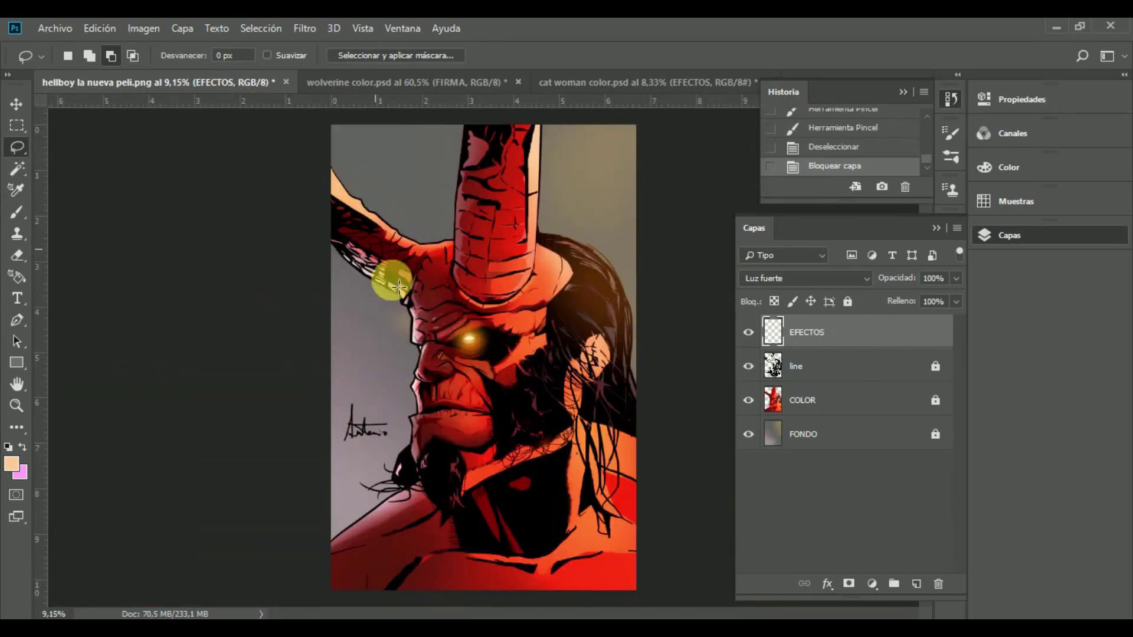
left_click(761, 404)
left_click(759, 404)
left_click(758, 407)
left_click(757, 339)
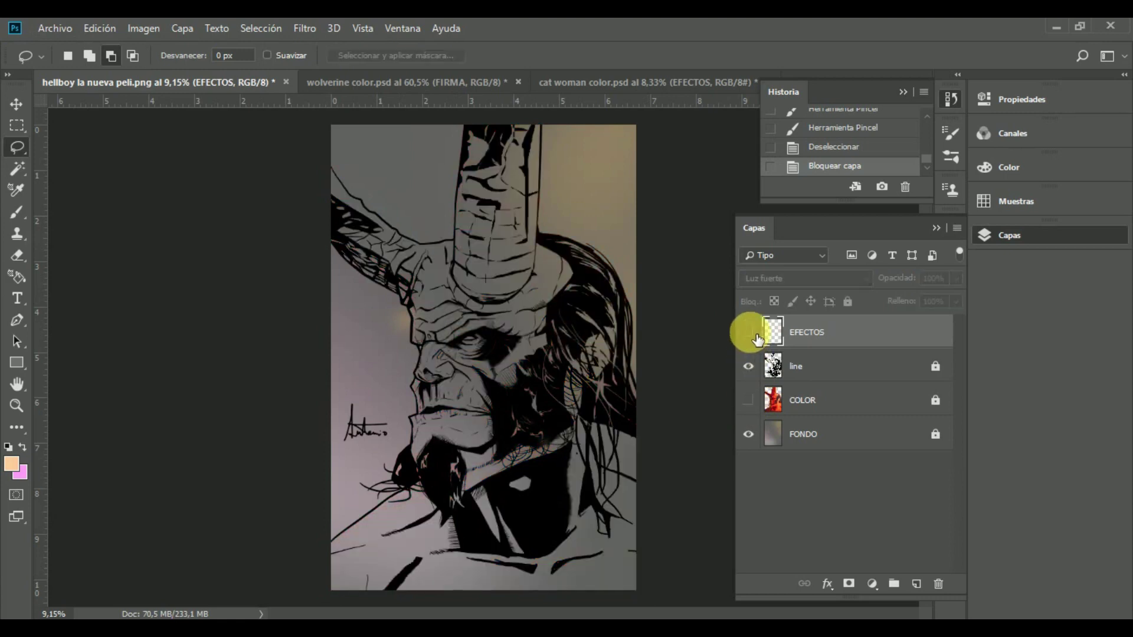
left_click(749, 400)
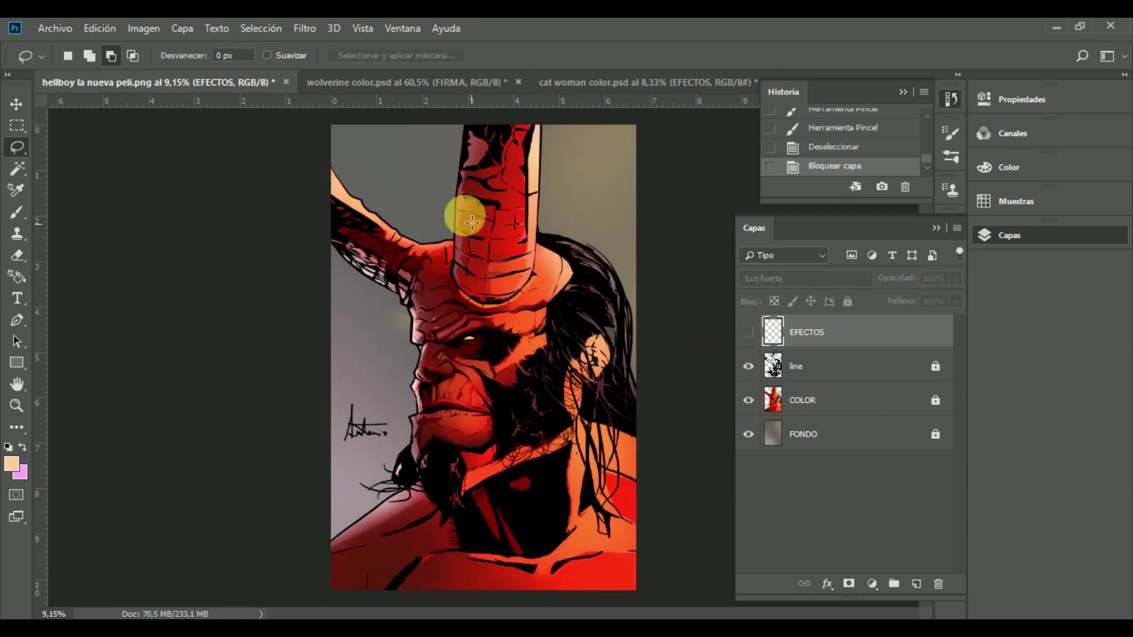
scroll(574, 227, "up", 2)
scroll(574, 227, "up", 3)
scroll(488, 235, "down", 3)
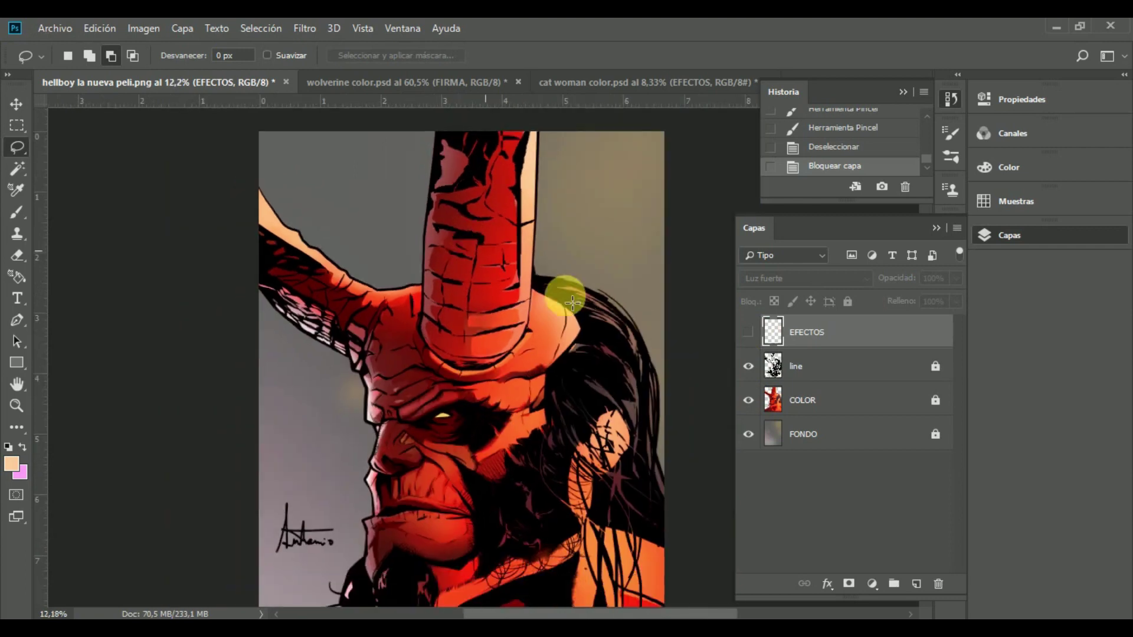
scroll(584, 313, "up", 5)
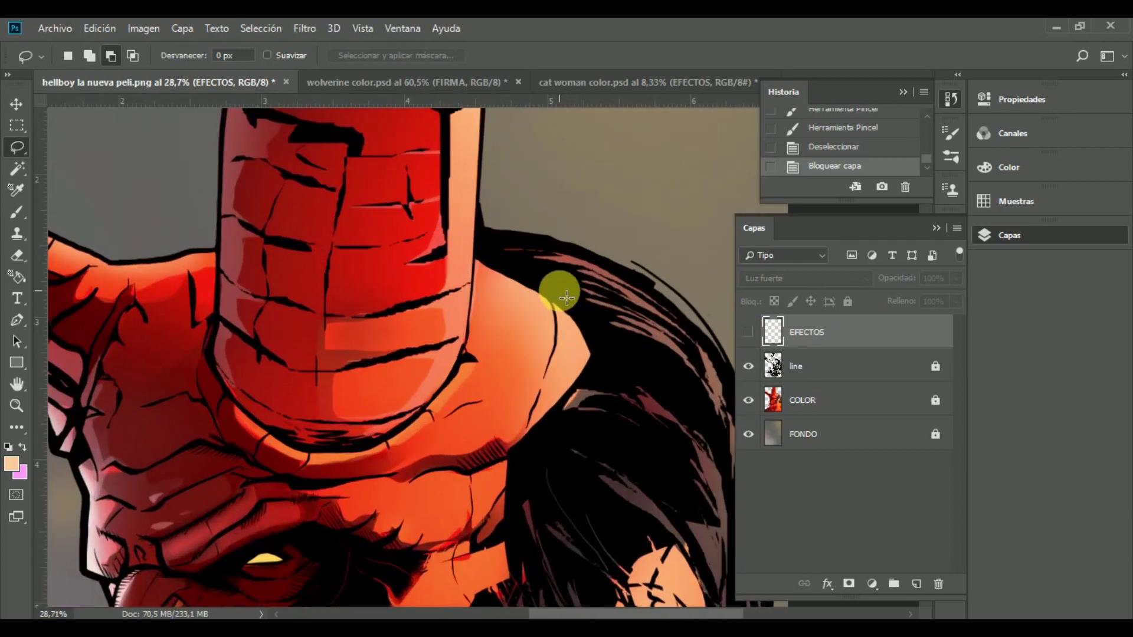
left_click_drag(473, 309, 476, 310)
left_click(479, 313)
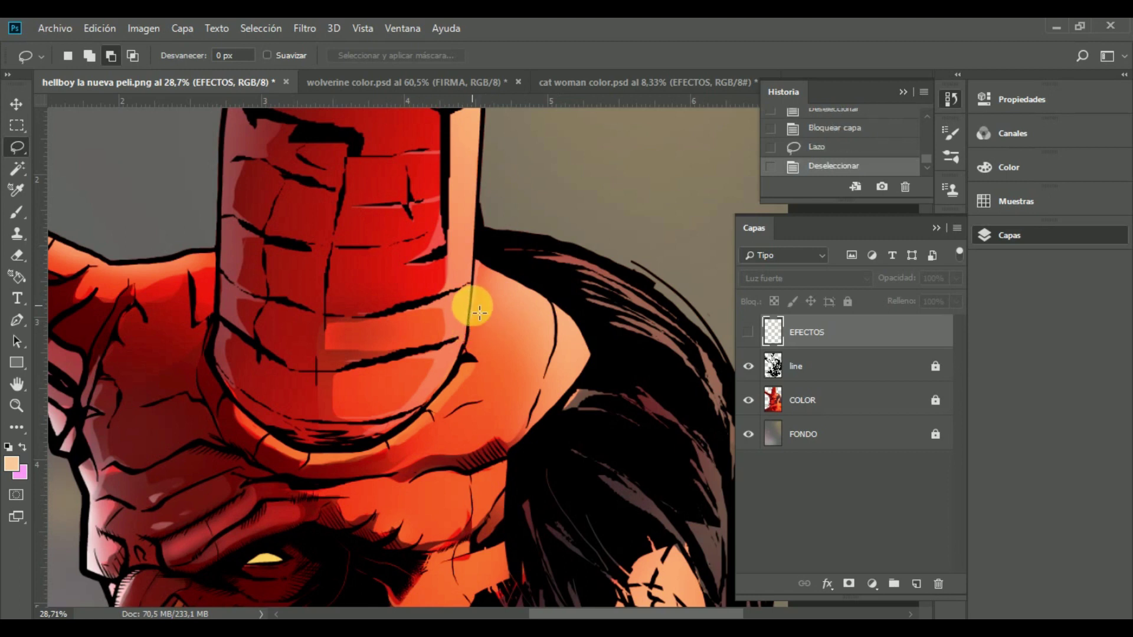
Unlock the COLOR layer and outline the bright area of Hellboy's head between the large horn and the hair with the Lasso
key("alt+bracketleft")
key("alt+bracketleft")
key("ctrl+slash")
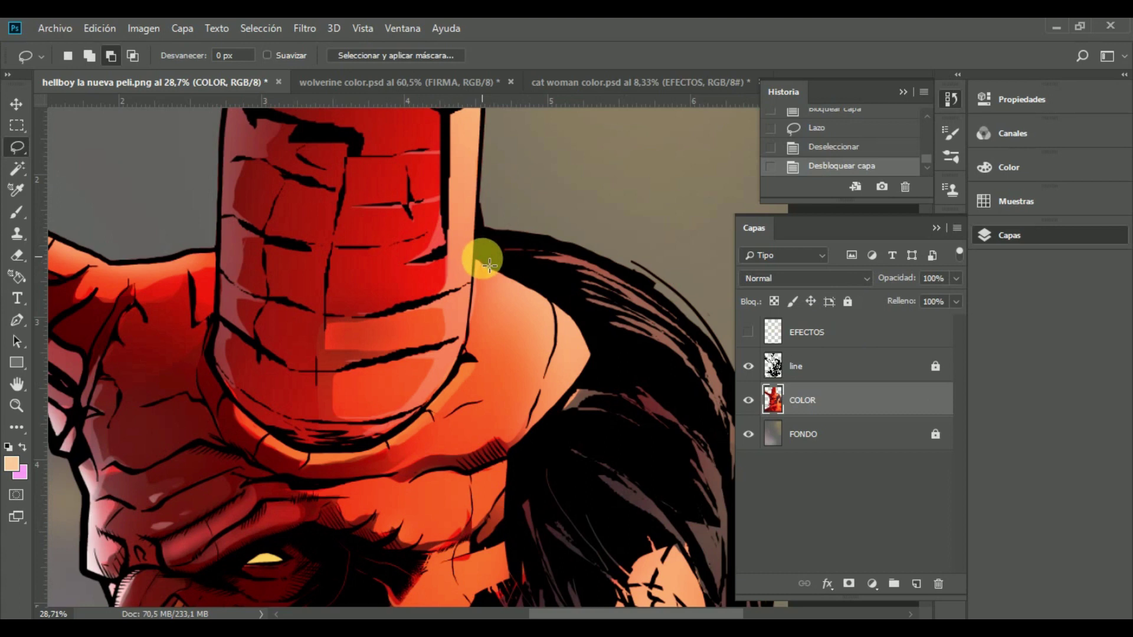
mouse_move(482, 263)
left_mouse_down()
mouse_move(567, 306)
mouse_move(600, 344)
mouse_move(592, 378)
mouse_move(537, 432)
mouse_move(500, 413)
mouse_move(442, 419)
mouse_move(468, 373)
mouse_move(482, 267)
left_mouse_up()
scroll(483, 266, "down", 4)
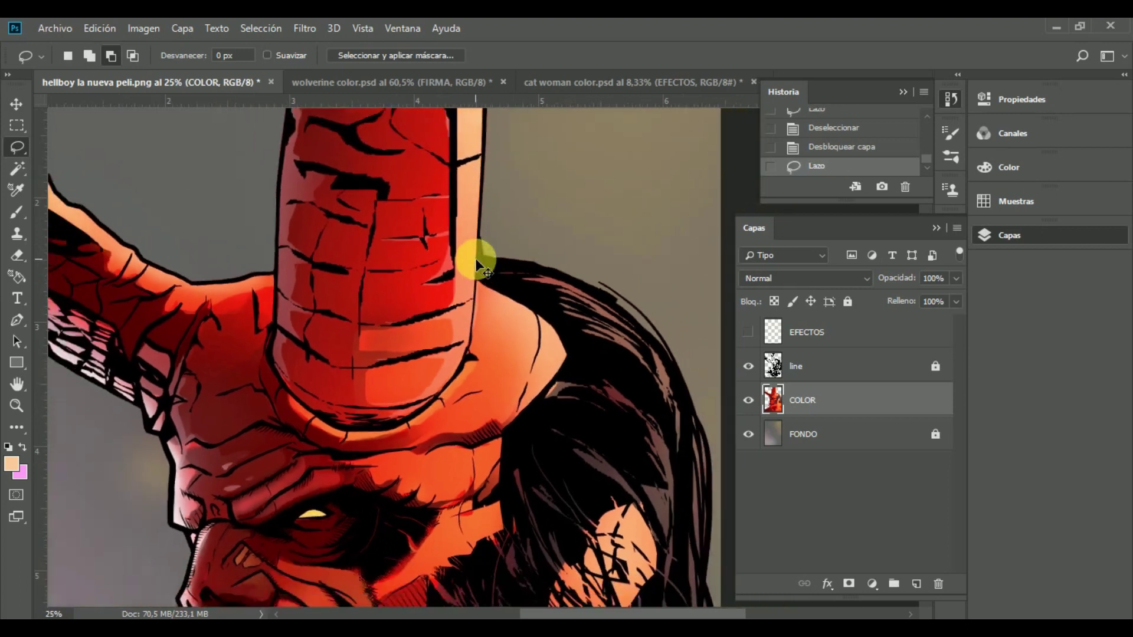
Set up a Circular difuso brush of 1163 px with 0% hardness, 22% opacity and 28% flow
key("b")
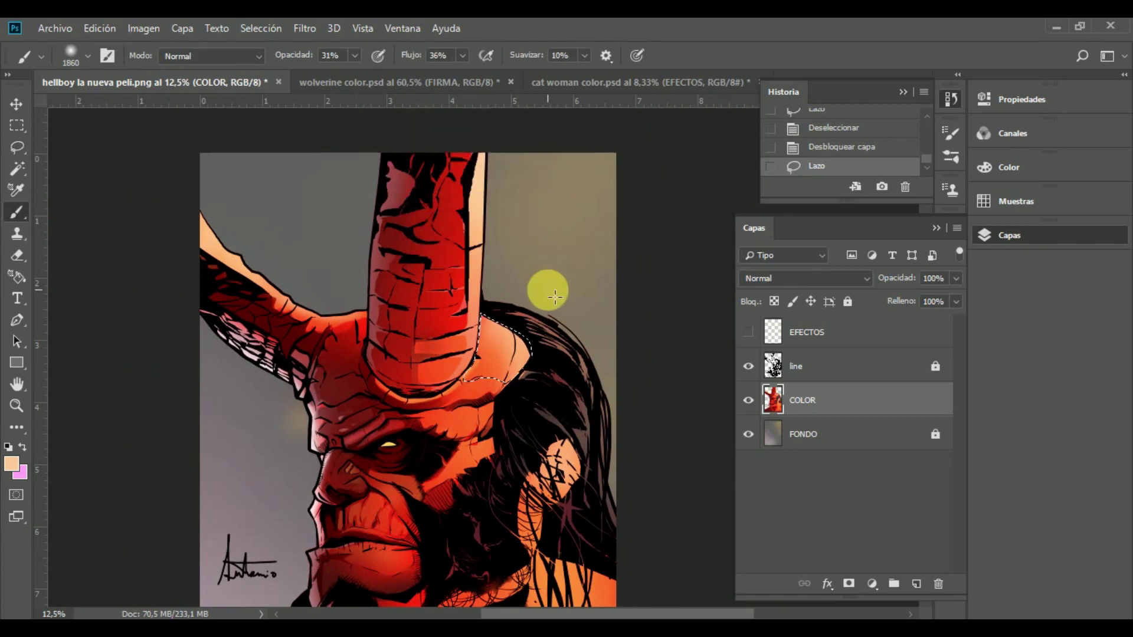
scroll(548, 293, "up", 2)
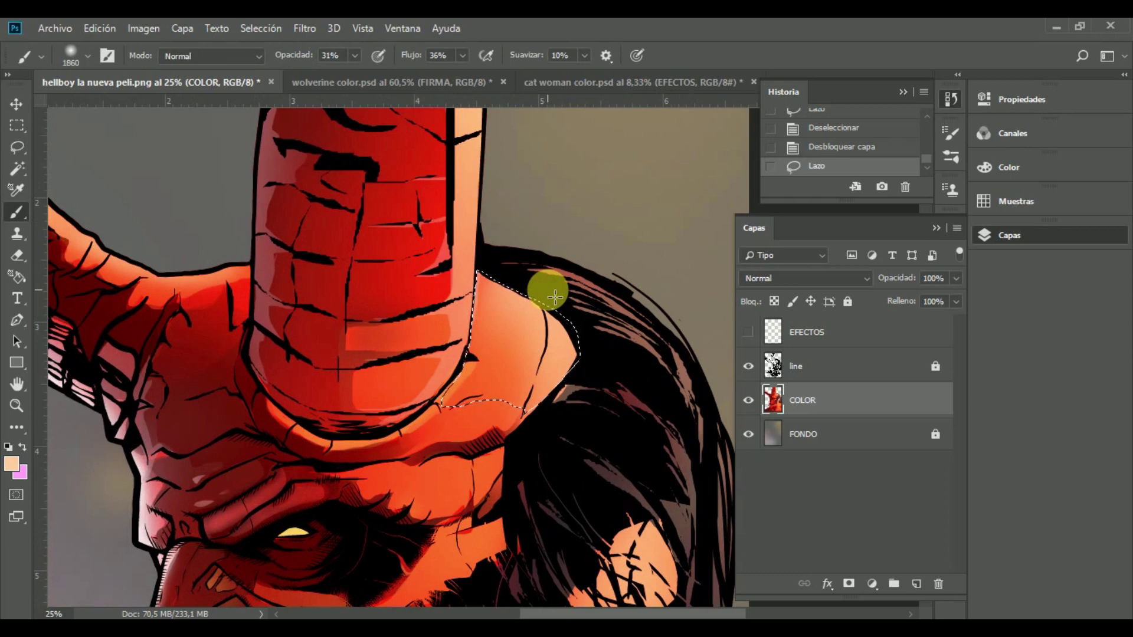
right_click(537, 270)
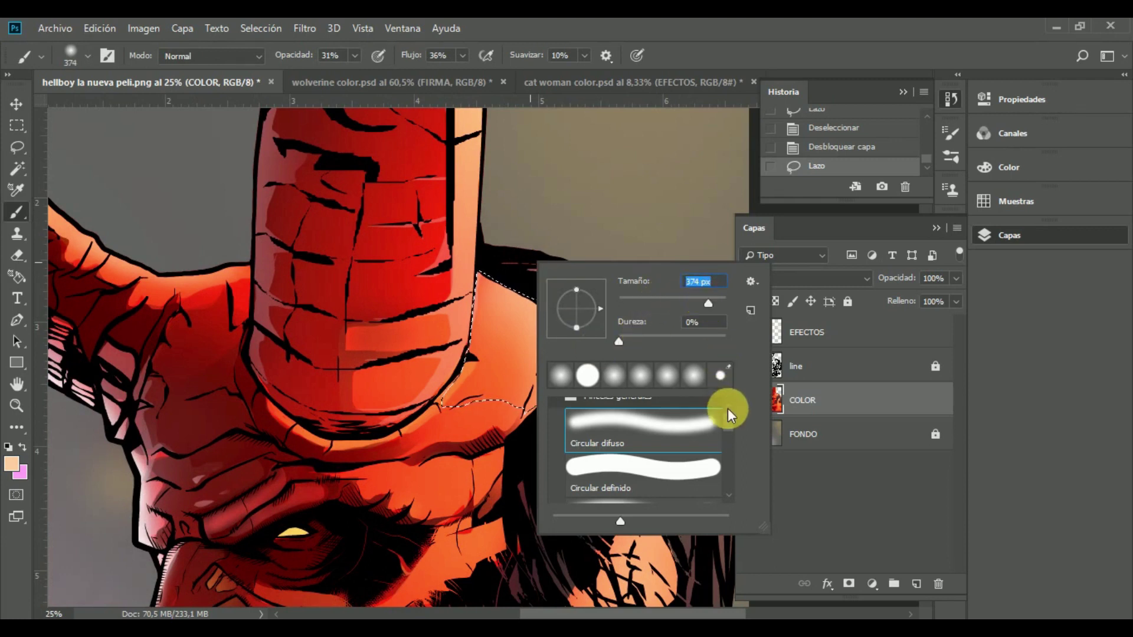
scroll(725, 408, "up", 1)
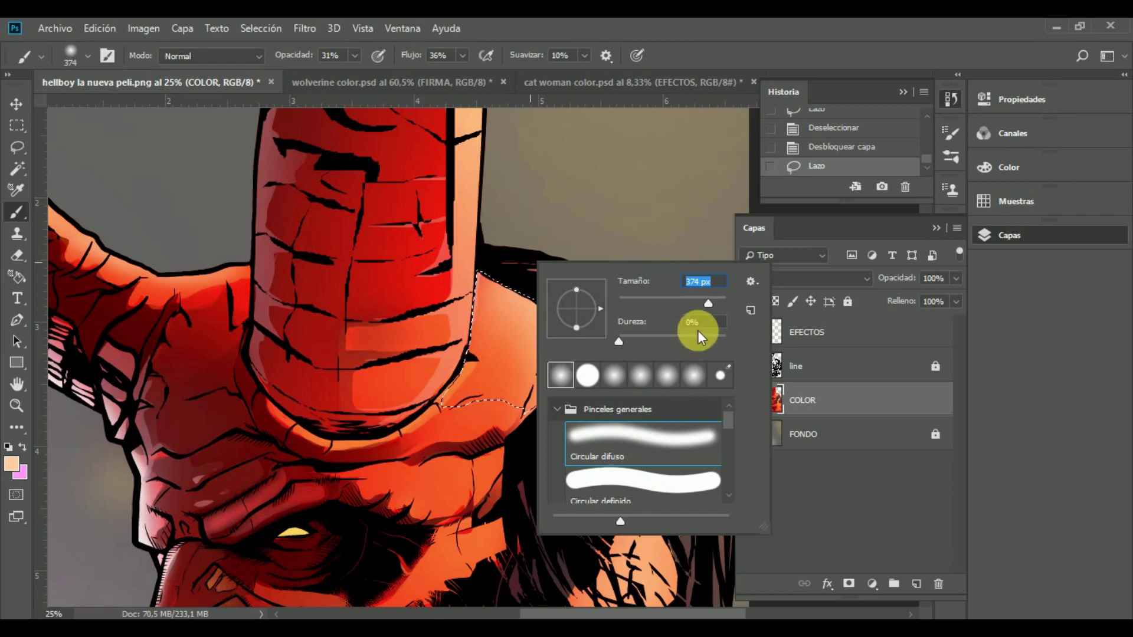
left_click_drag(713, 302, 717, 301)
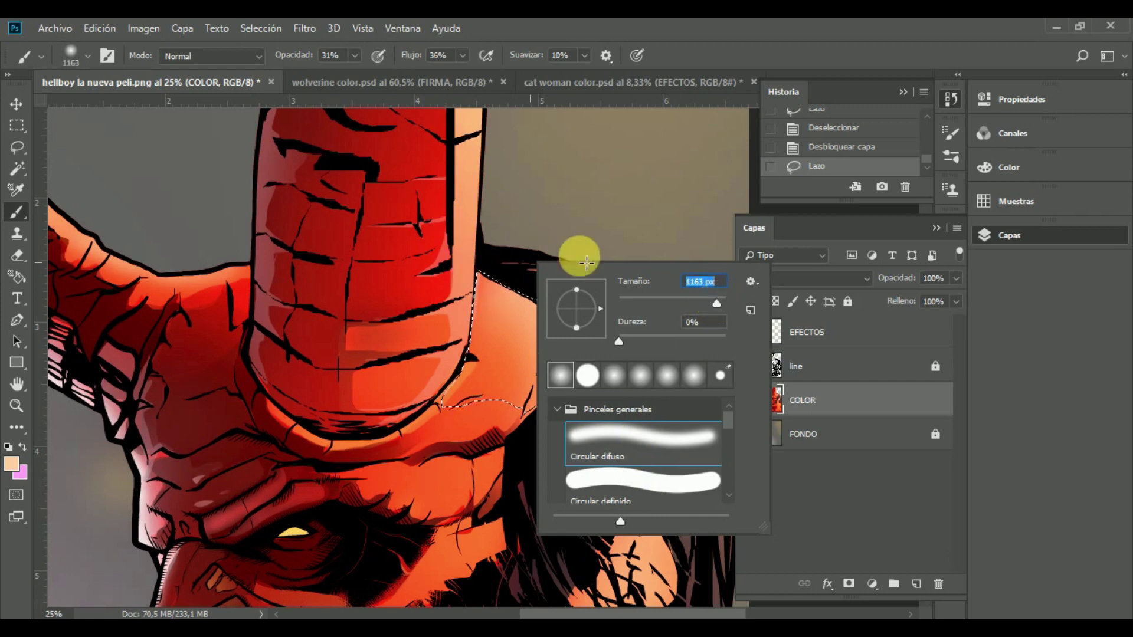
left_click(354, 55)
left_click_drag(349, 74, 342, 73)
left_click(462, 56)
left_click_drag(463, 70, 459, 70)
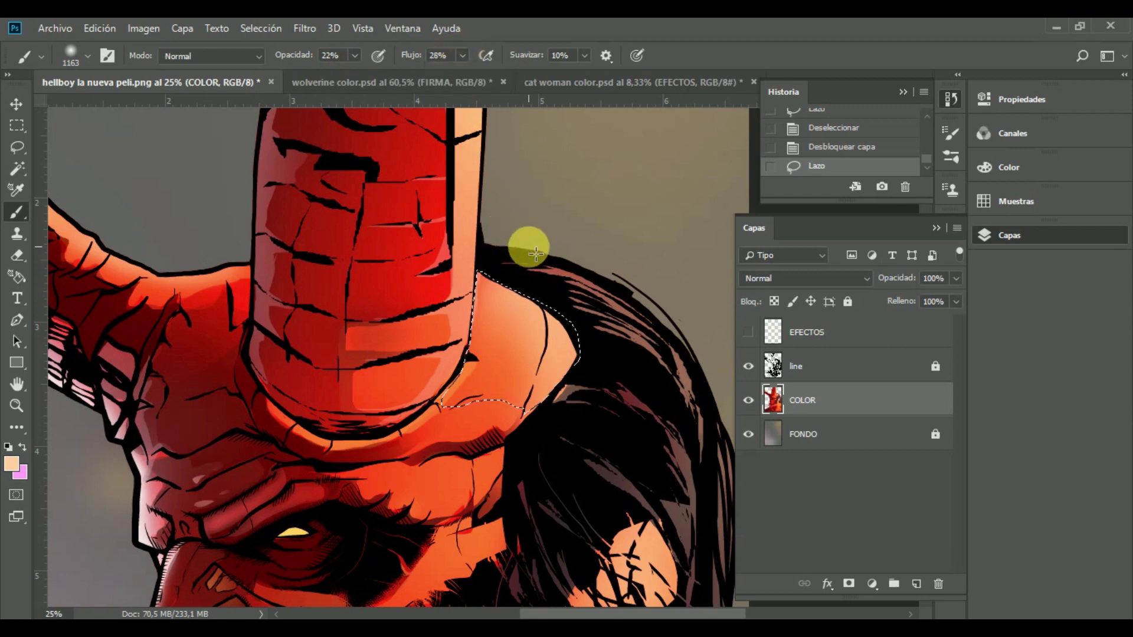
Brush soft peach light along the upper and outer edge of the selected head area on COLOR, and clear the selection
left_click_drag(535, 254, 513, 247)
left_click_drag(514, 248, 494, 242)
left_click_drag(569, 301, 580, 324)
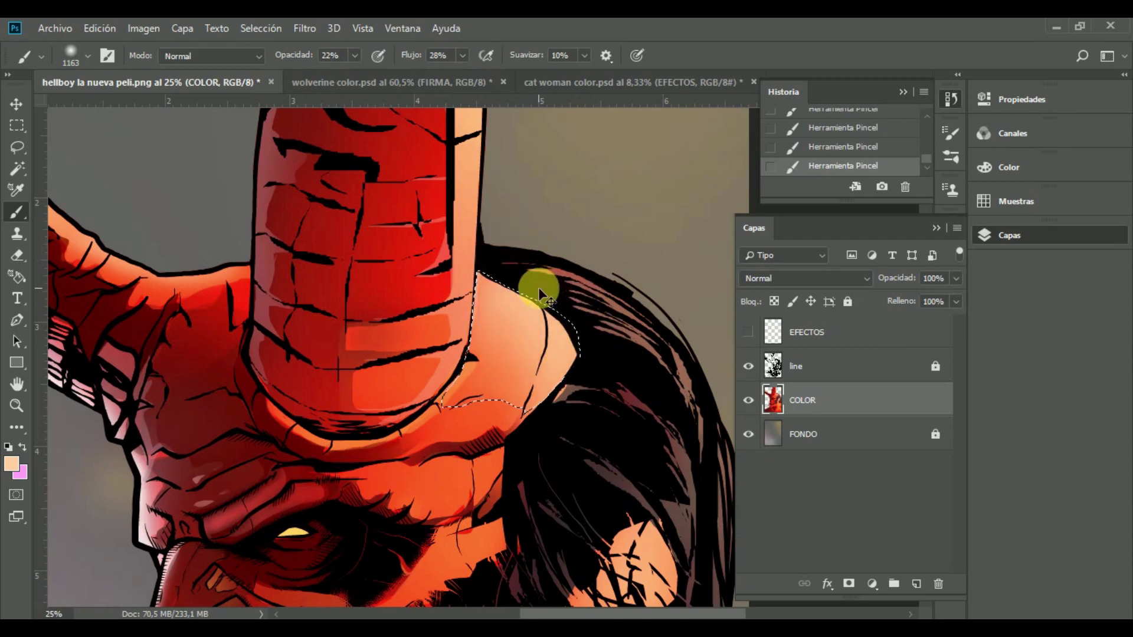
scroll(581, 303, "down", 5)
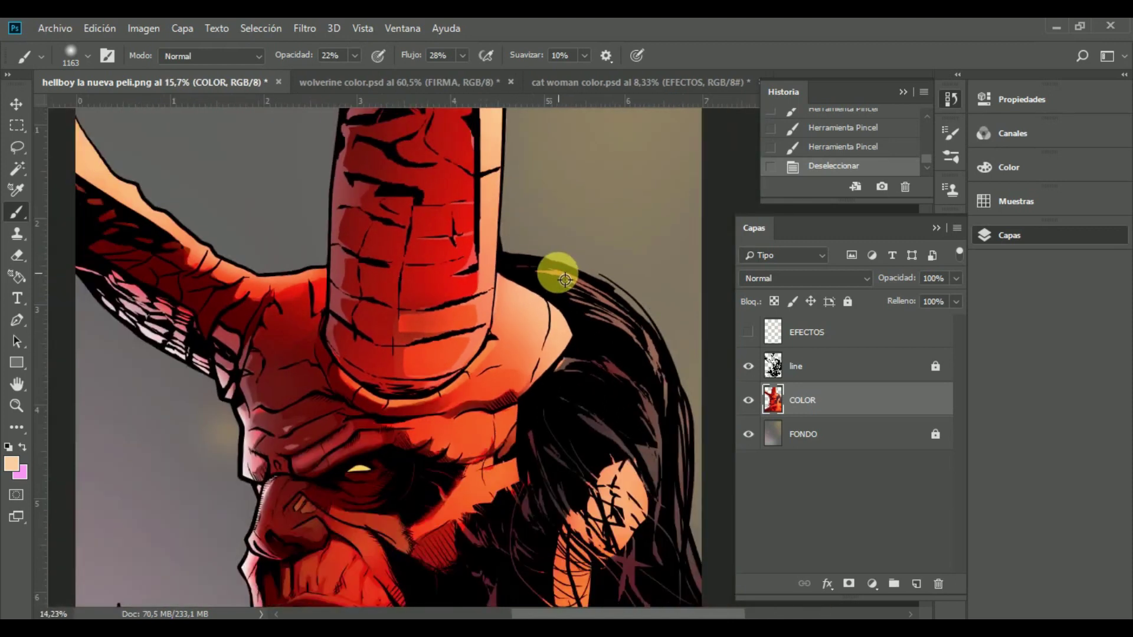
Undo the deselection and the last few brush strokes to bring back the selection on Hellboy's head
scroll(568, 294, "up", 3)
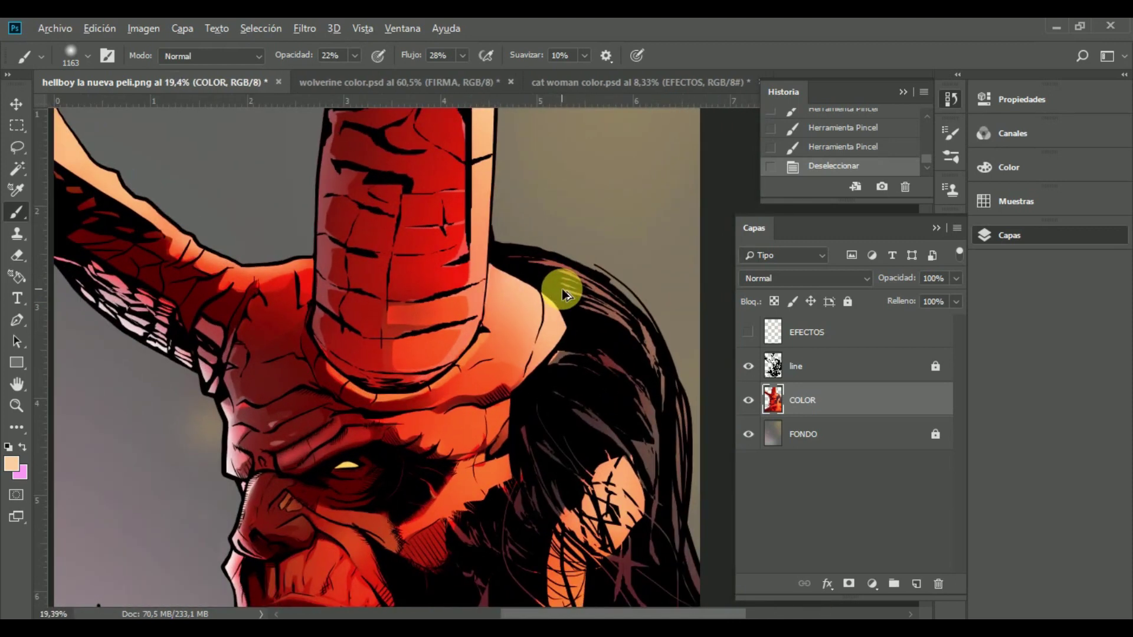
key("ctrl+alt+z")
key("ctrl+alt+z")
key("ctrl+alt+z")
key("ctrl+alt+z")
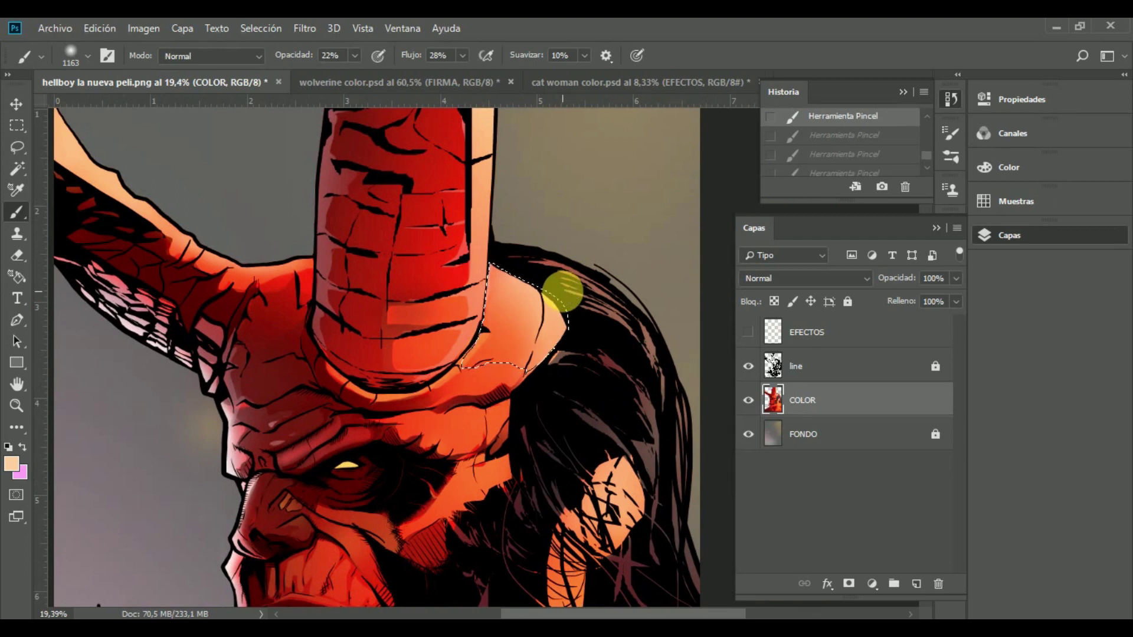
Examine the peach shading inside the selected head area at several magnifications
scroll(562, 291, "down", 2)
scroll(575, 290, "up", 2)
scroll(572, 273, "down", 2)
scroll(557, 279, "up", 2)
scroll(538, 335, "up", 3)
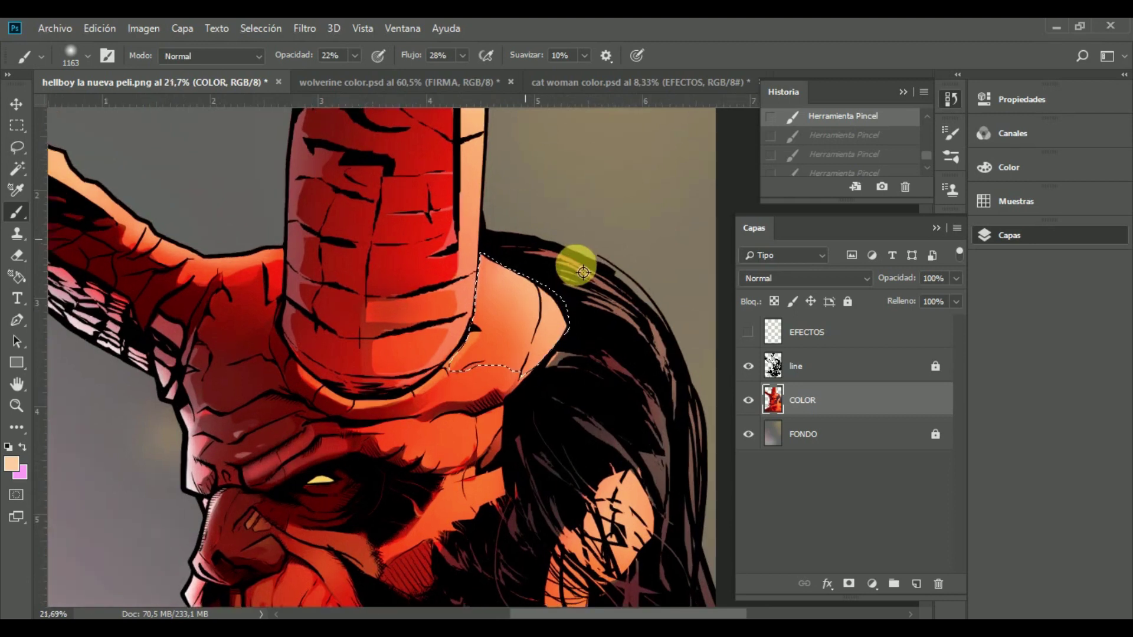
scroll(461, 285, "down", 1)
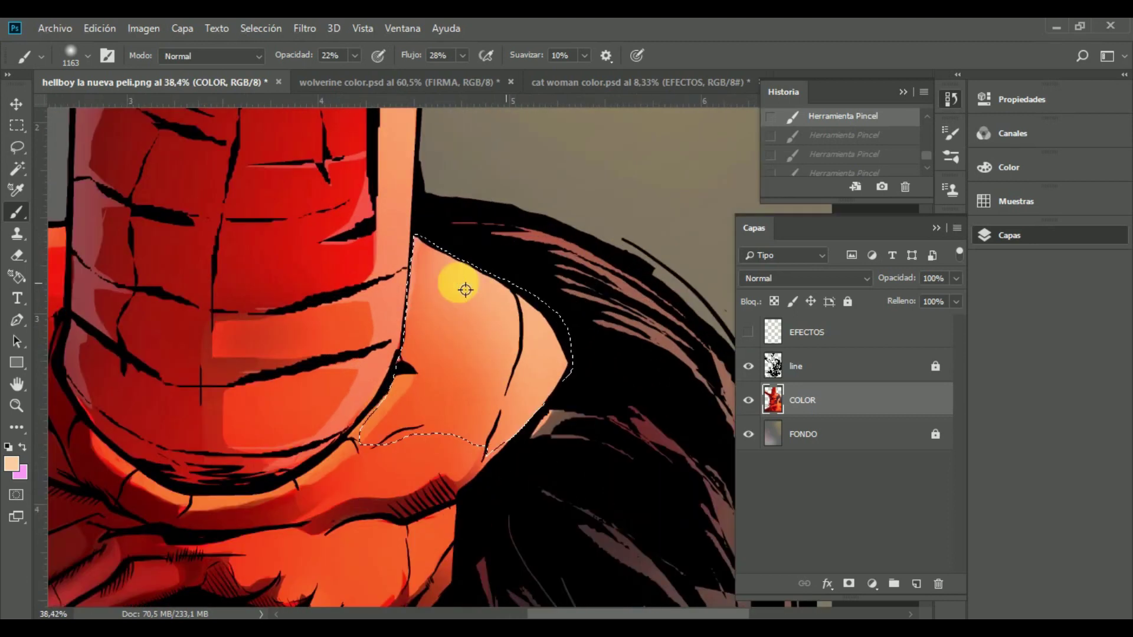
scroll(395, 301, "down", 2)
scroll(395, 302, "down", 1)
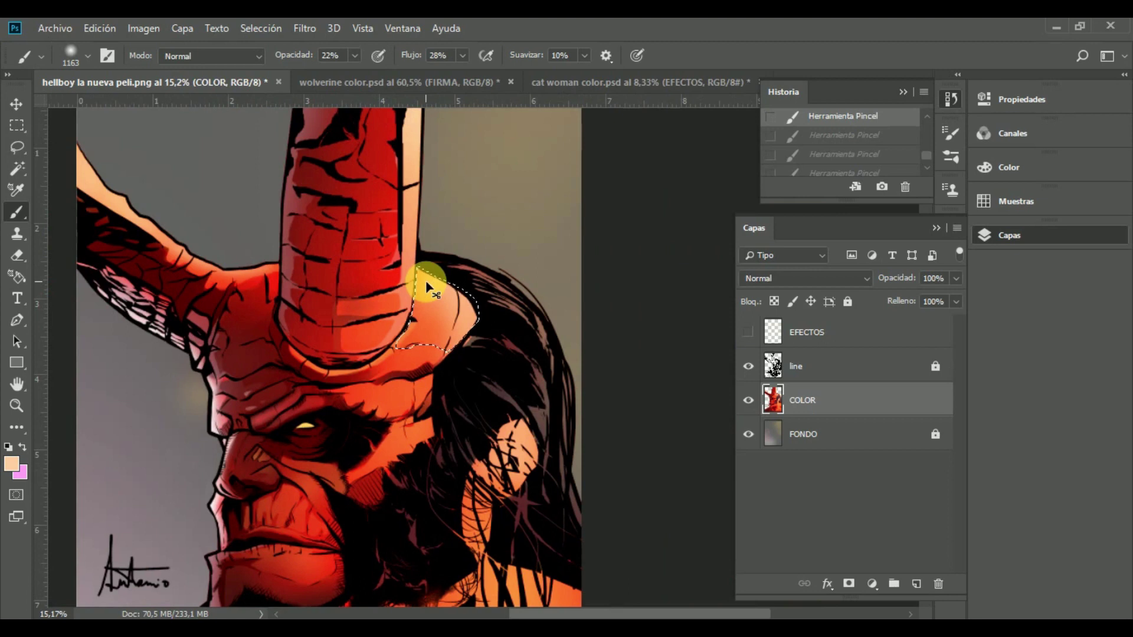
Try a Hue/Saturation adjustment on the selected head area with saturation +47 and luminosity +8
key("ctrl+u")
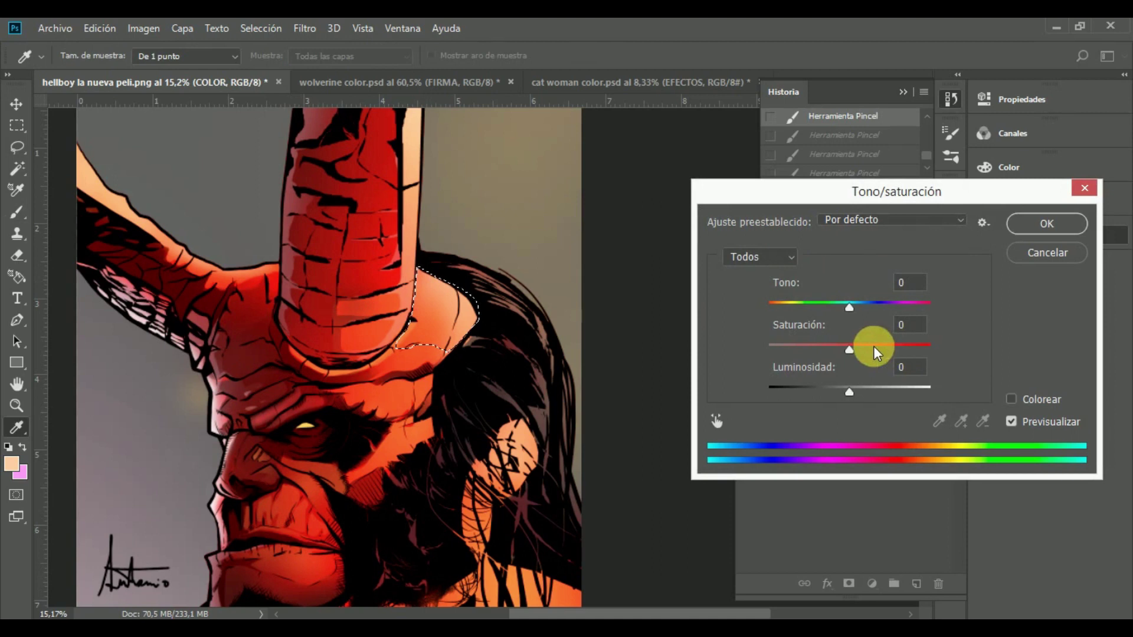
left_click_drag(855, 387, 888, 388)
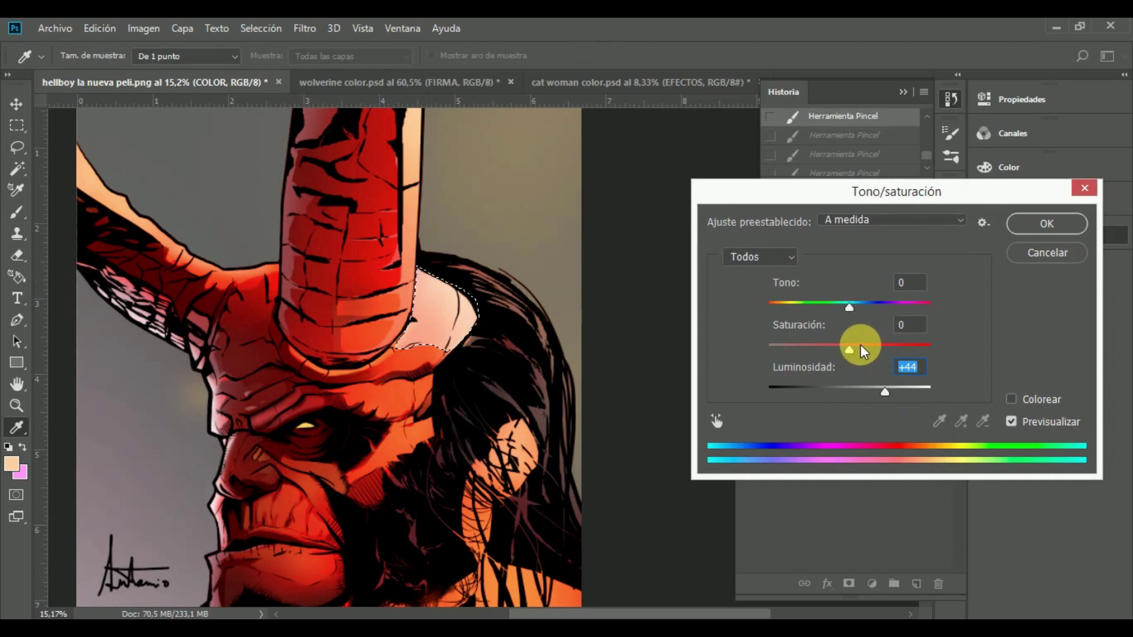
left_click_drag(860, 344, 879, 344)
left_click_drag(885, 390, 857, 378)
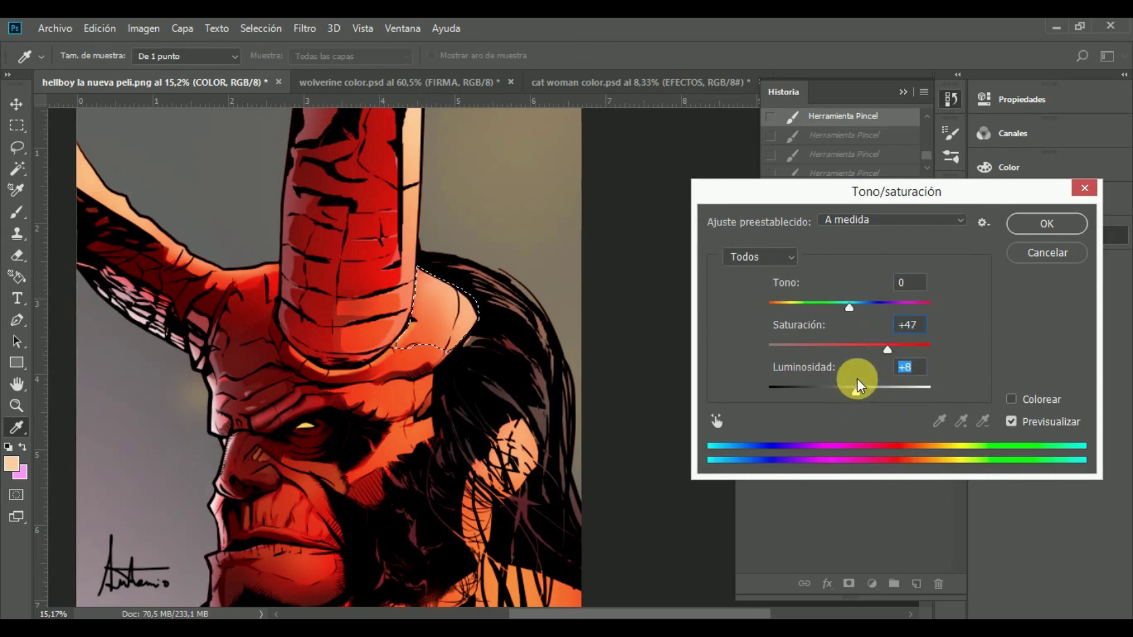
Try hue +3, saturation +100 and luminosity +12 on the selected head area, and discard the Hue/Saturation adjustment
left_click_drag(856, 304, 826, 292)
left_click(845, 346)
left_click(840, 304)
left_click_drag(840, 304, 851, 302)
left_click_drag(850, 352, 877, 342)
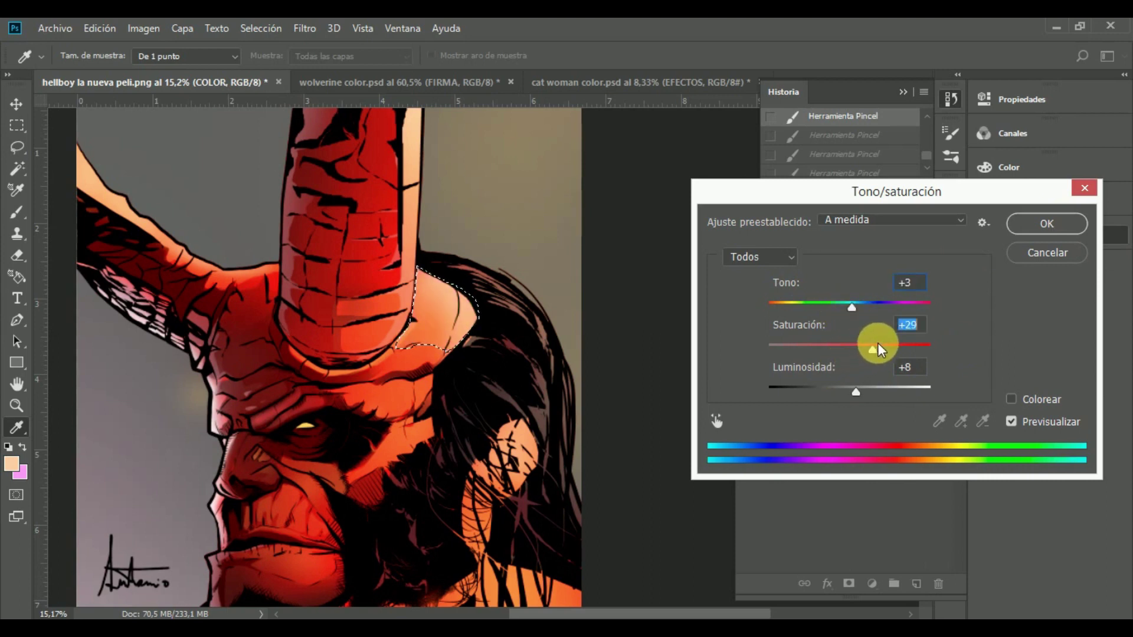
left_click_drag(865, 384, 860, 388)
left_click(1045, 252)
Return to the Brush tool and clear the selection around the shaded head area
key("b")
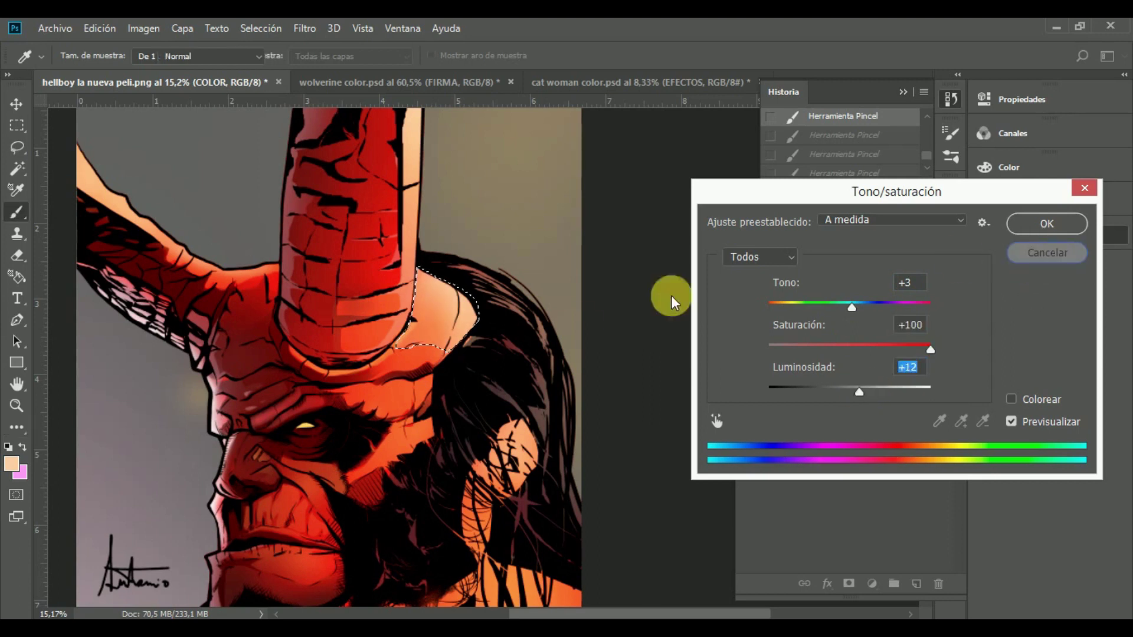
key("ctrl+d")
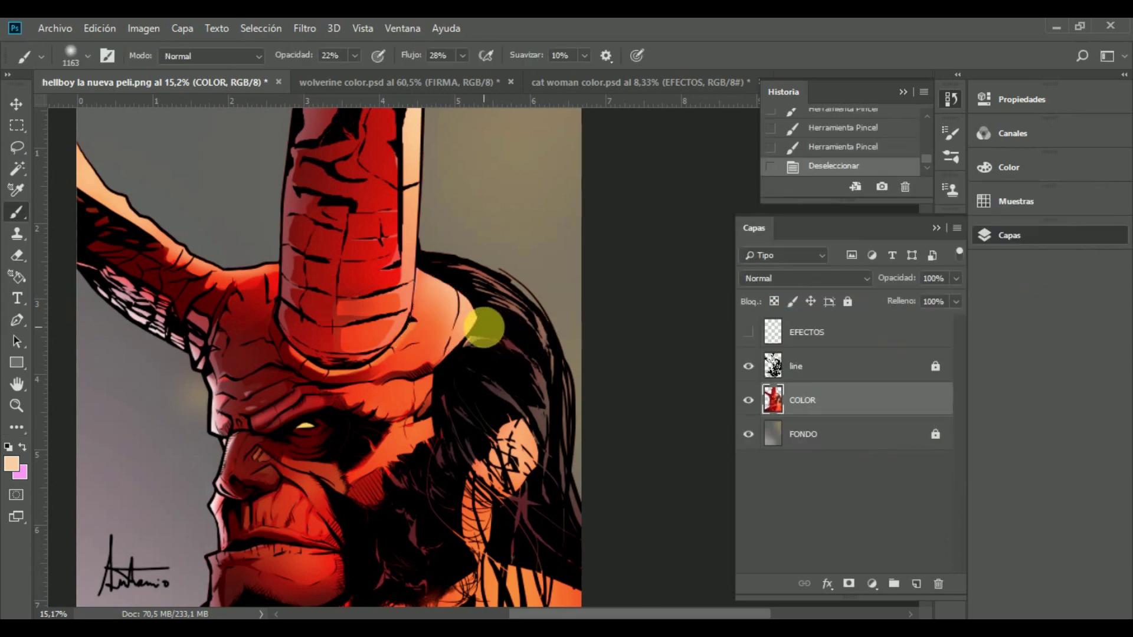
Examine the shaded head area within the whole Hellboy artwork, from full view to close range
scroll(495, 328, "down", 3)
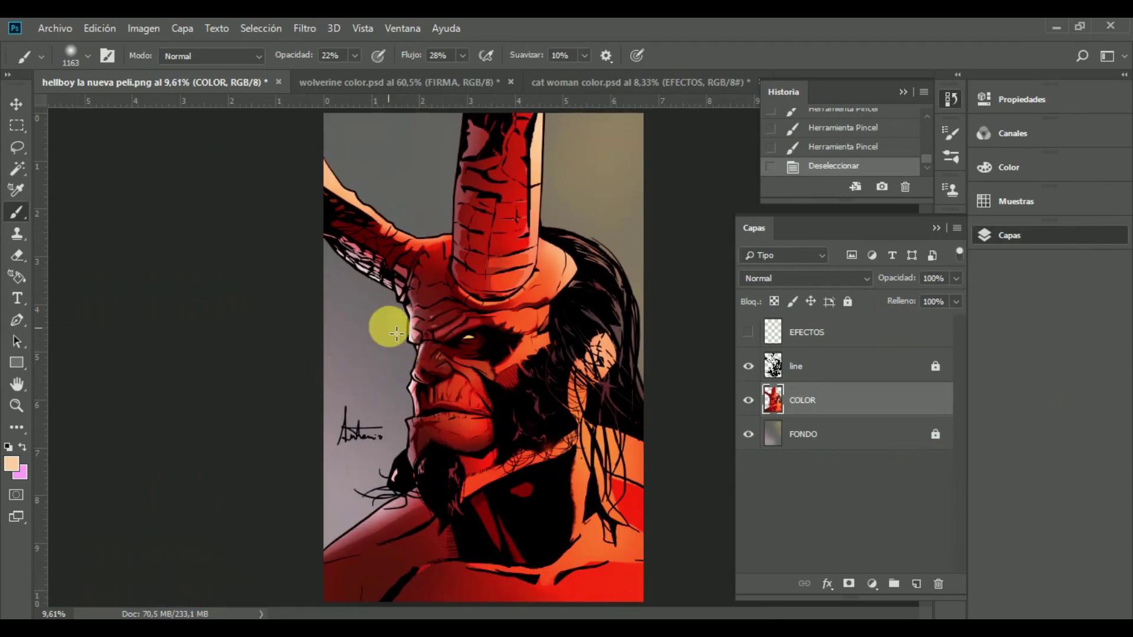
scroll(354, 297, "up", 1)
scroll(328, 291, "down", 2)
scroll(504, 263, "up", 2)
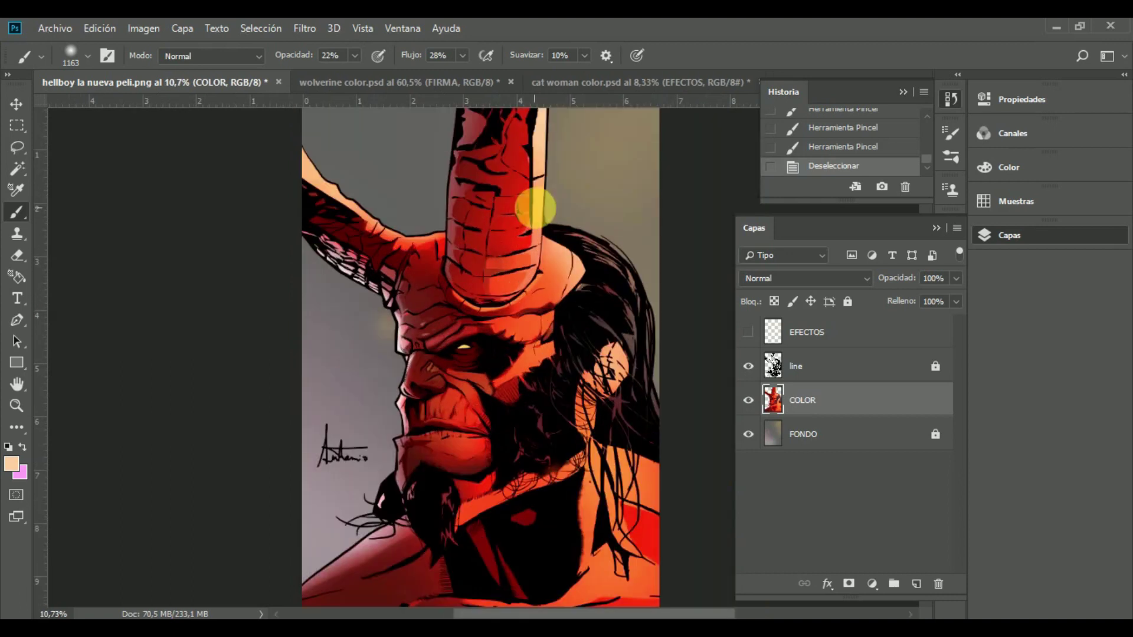
scroll(535, 183, "down", 3)
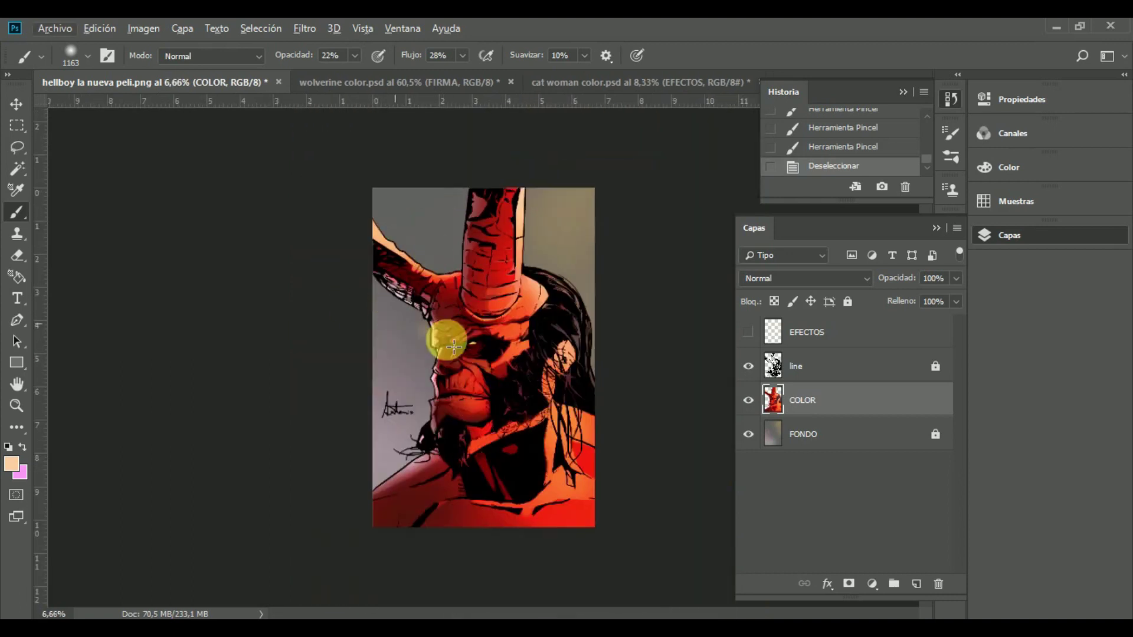
scroll(545, 333, "up", 2)
scroll(266, 282, "down", 2)
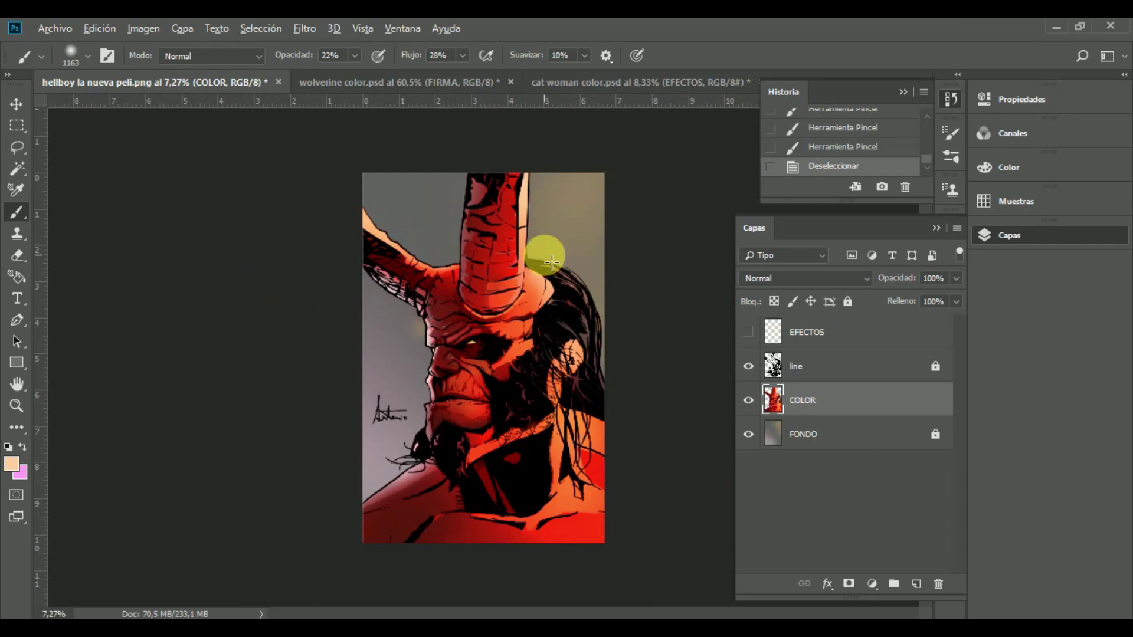
scroll(610, 218, "up", 2)
scroll(596, 242, "up", 3)
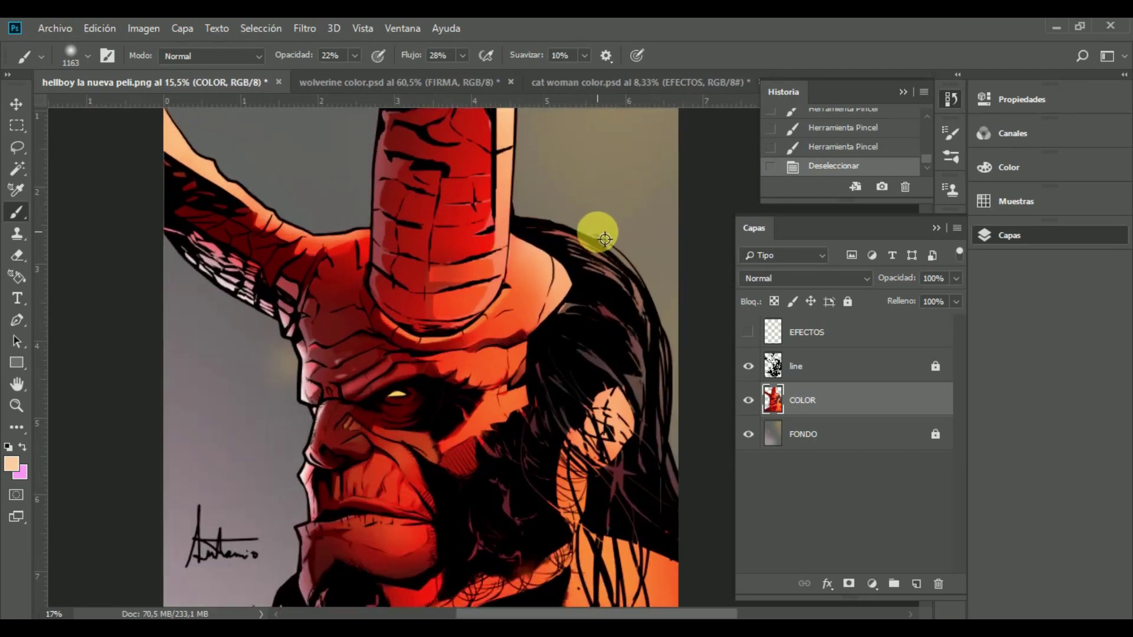
Show the EFECTOS layer and check its glow effects over the coloured artwork
left_click(749, 333)
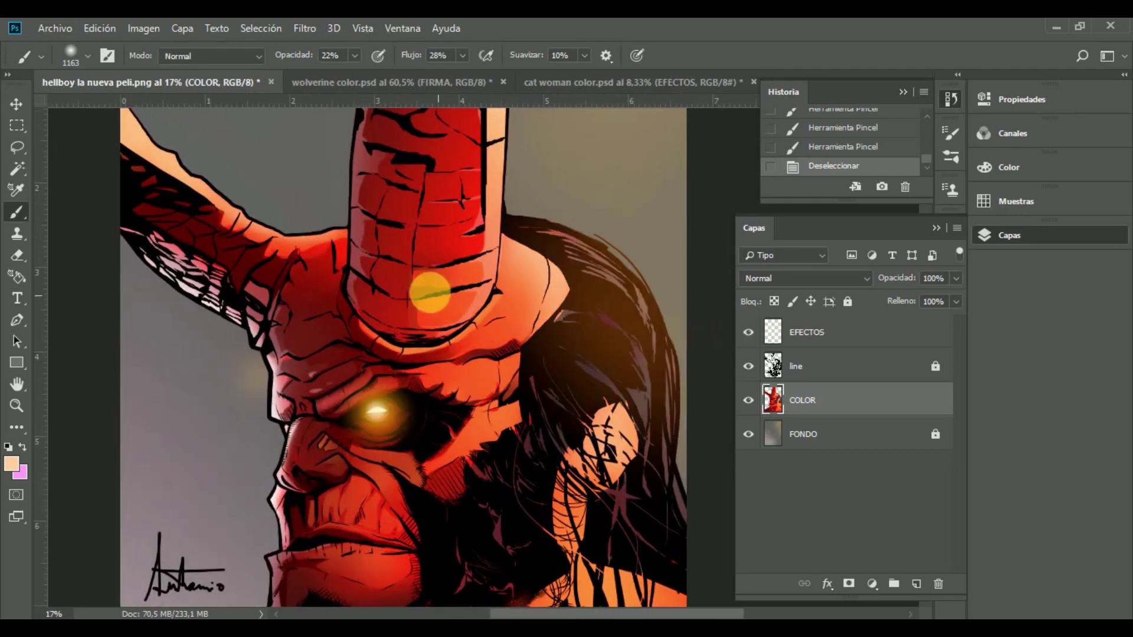
scroll(407, 286, "down", 2)
scroll(613, 254, "up", 2)
scroll(612, 253, "up", 1)
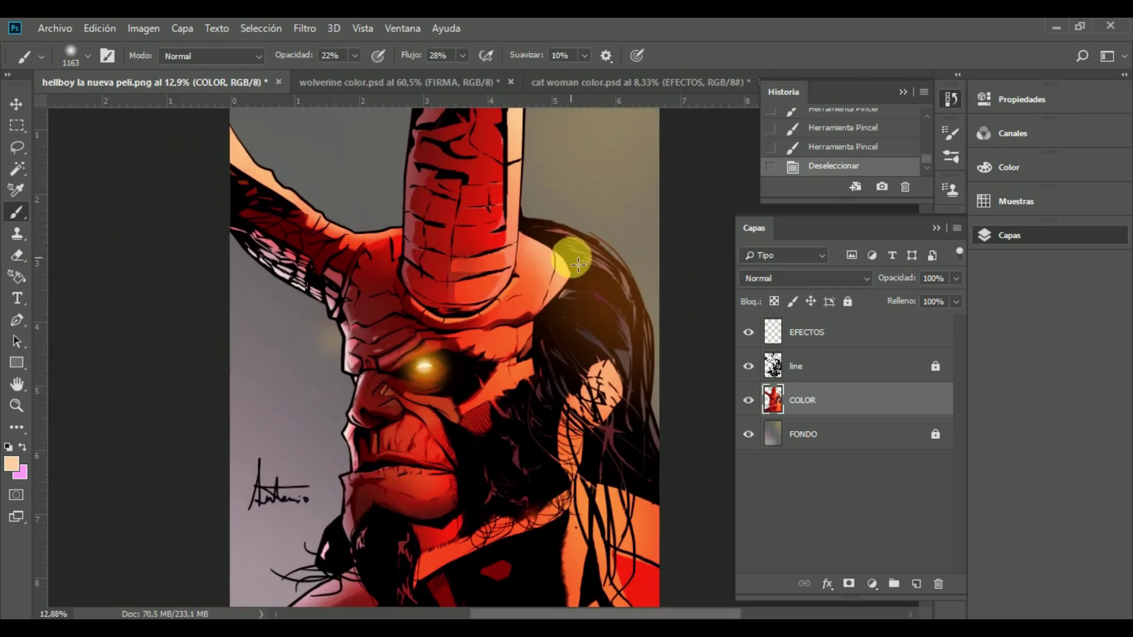